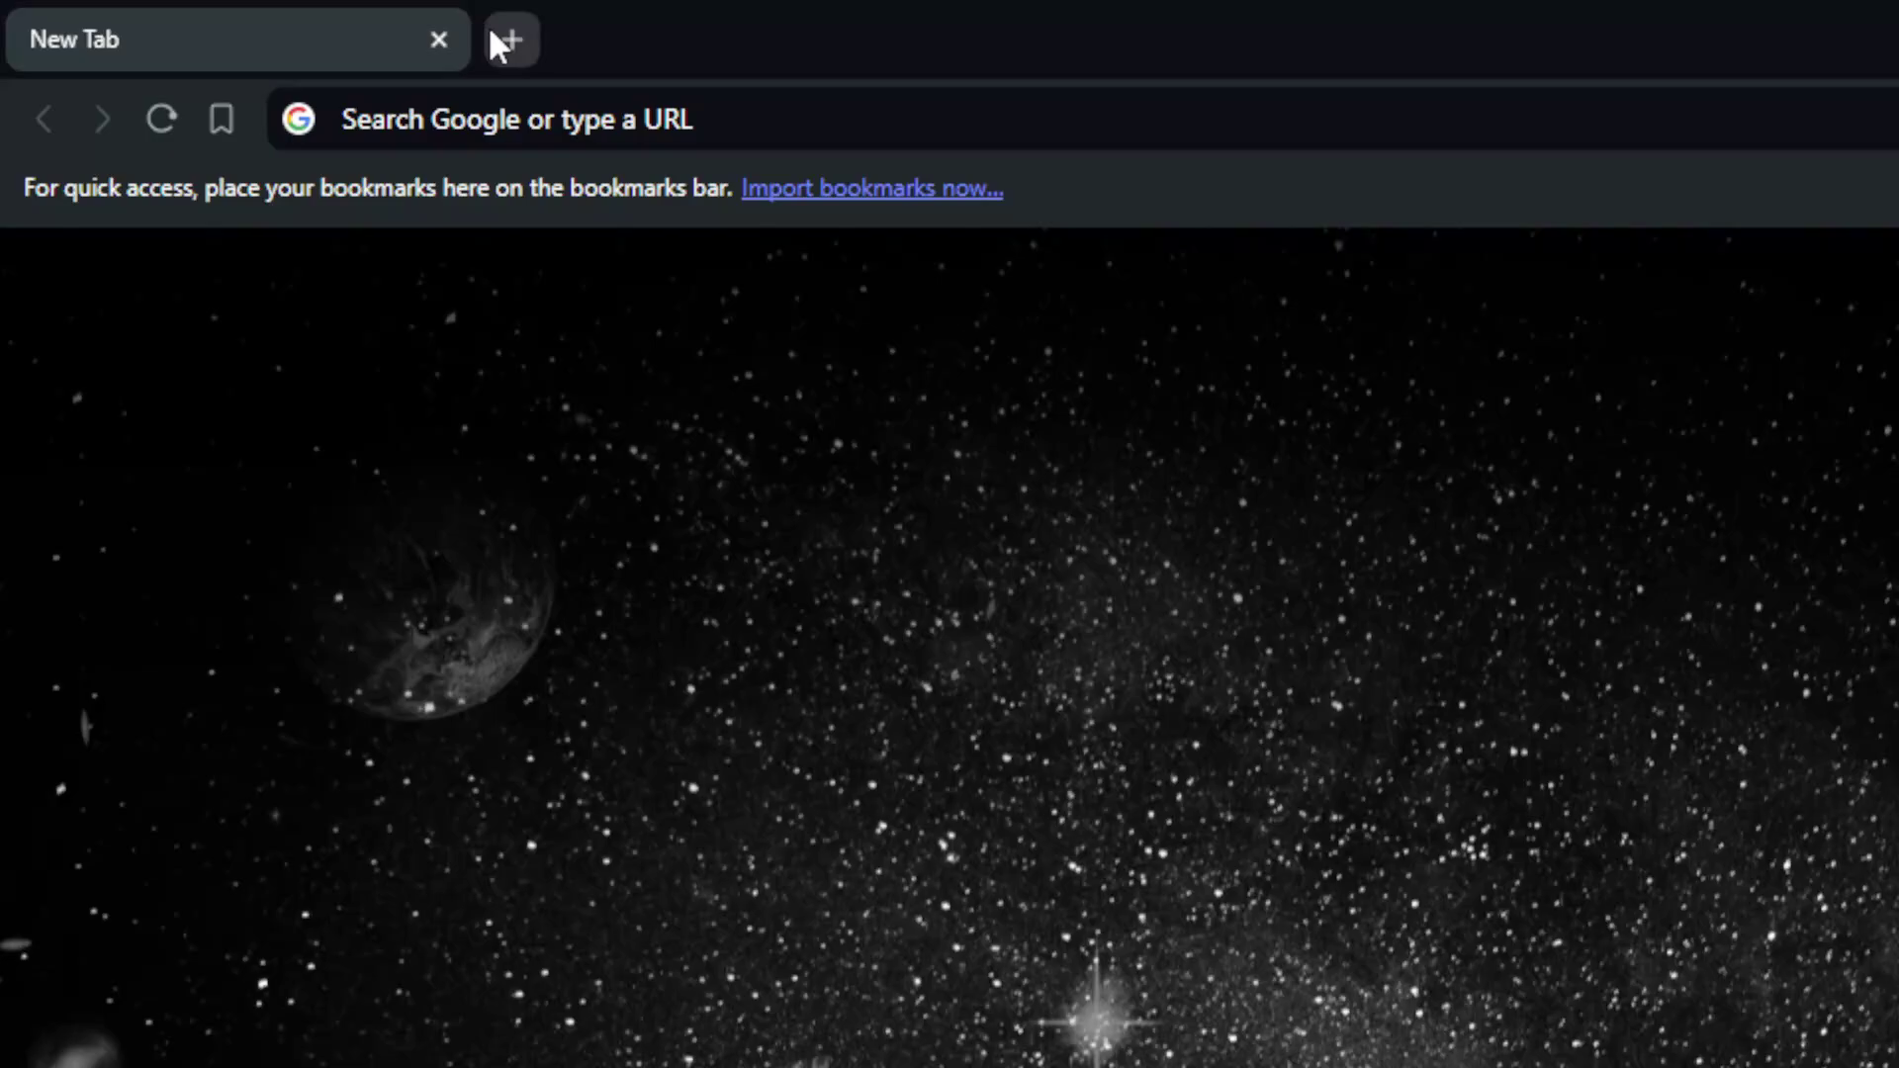
# - Open a new tab and load apptivo.com
pyautogui.click(256, 20)
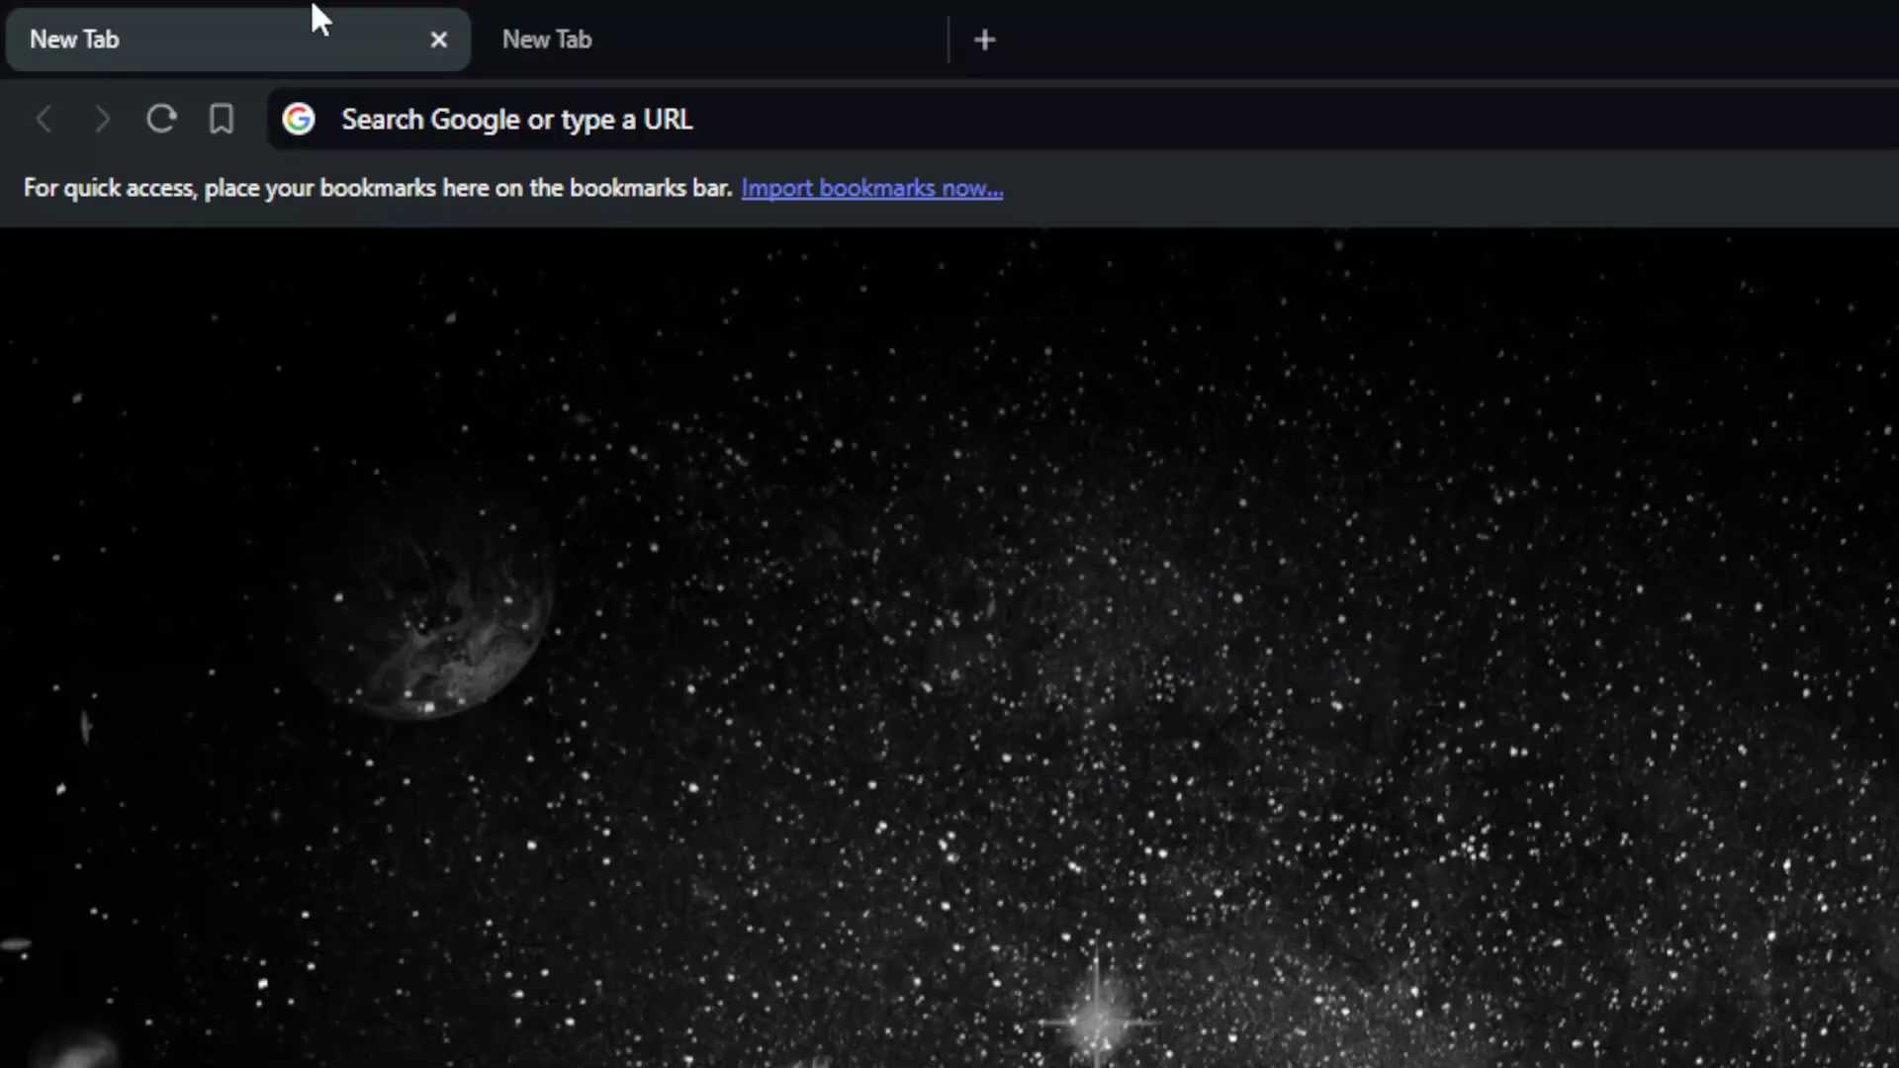
pyautogui.click(463, 123)
pyautogui.write('apptivo')
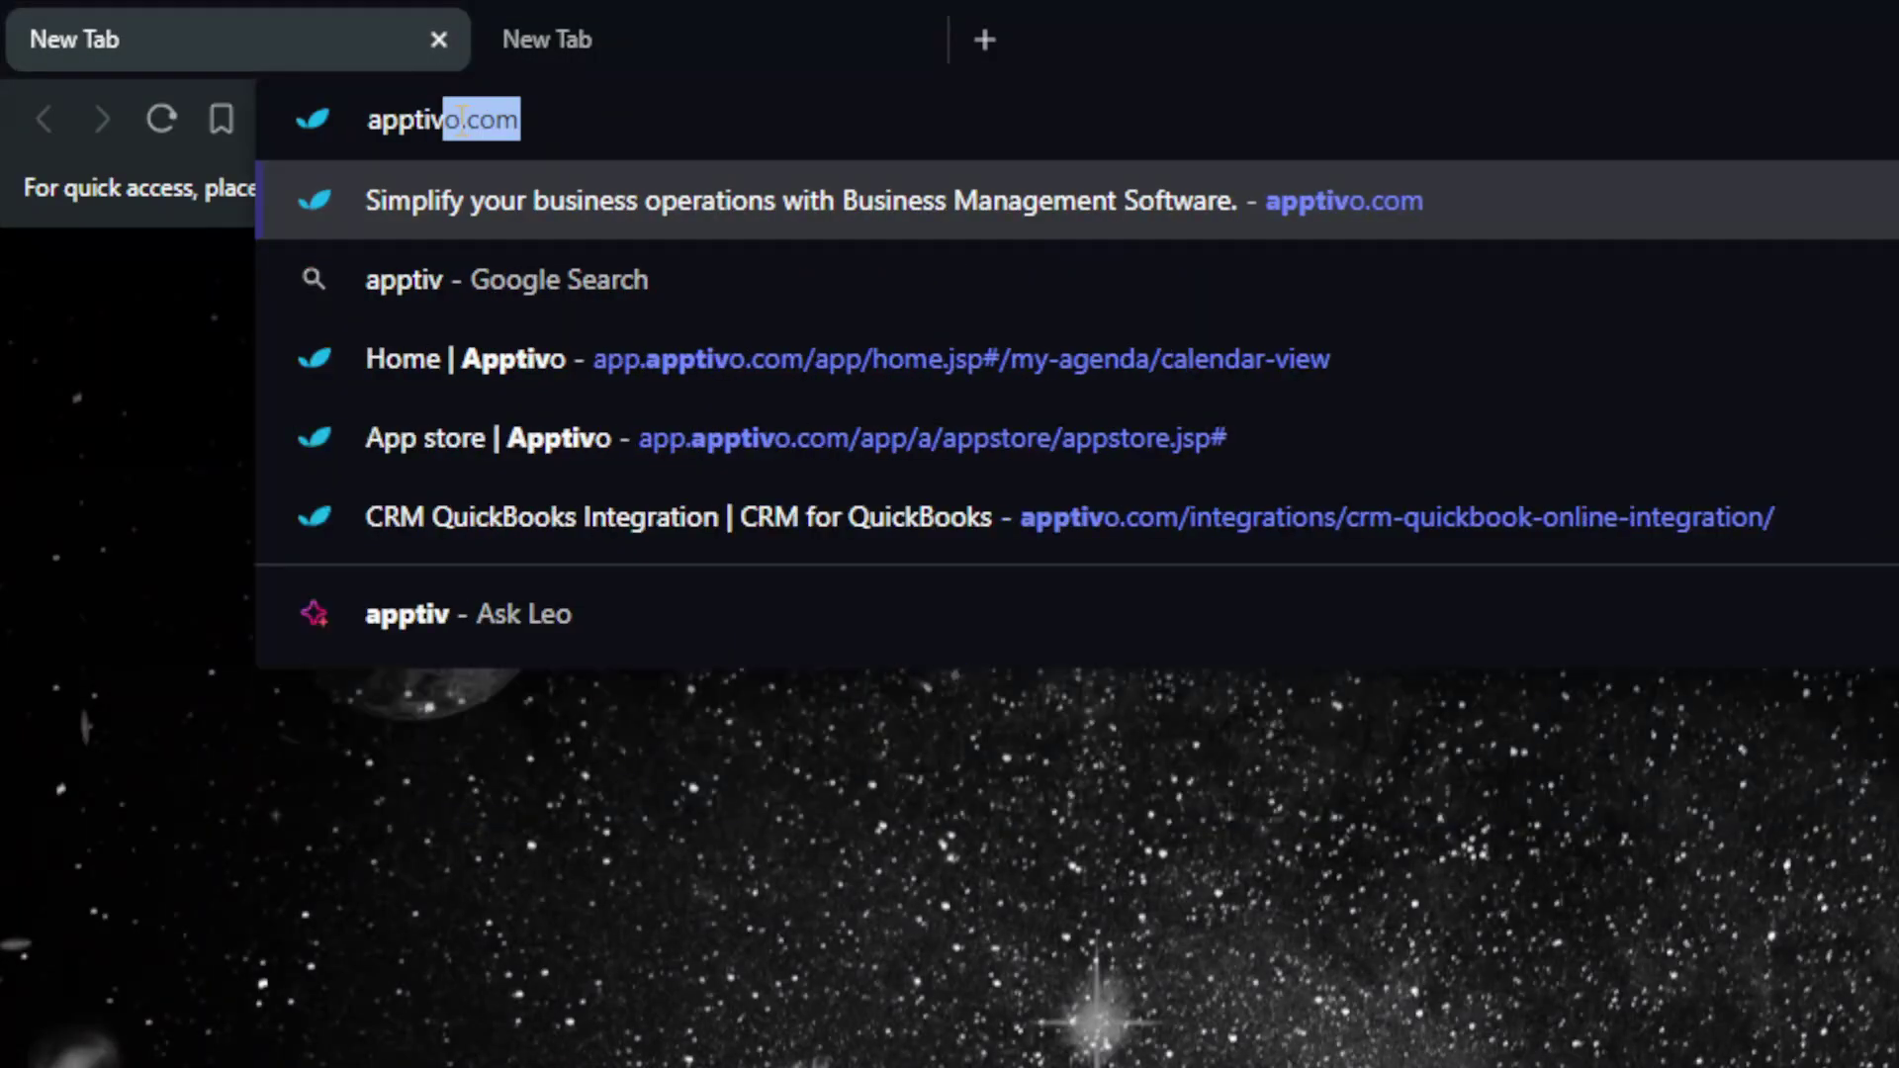
pyautogui.write('.com')
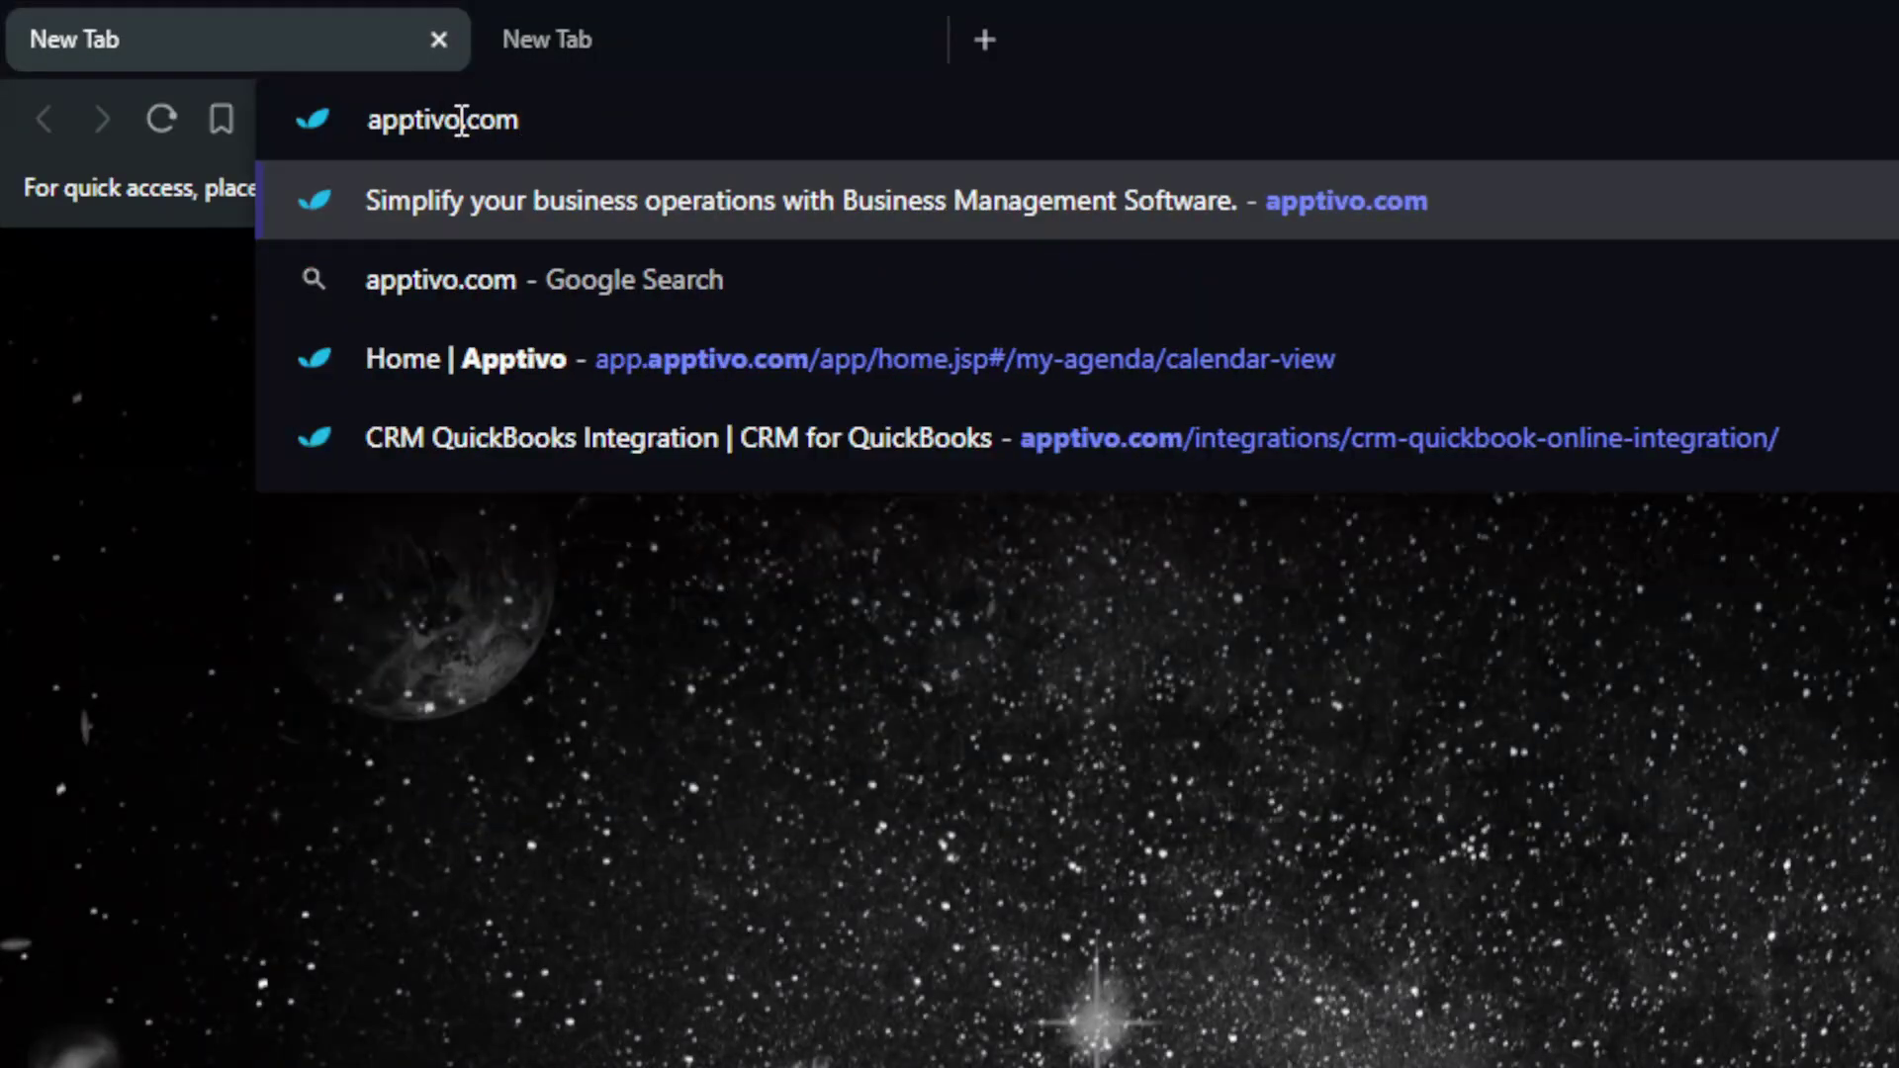
pyautogui.press('Return')
# - Load the Stripe homepage at stripe.com in the second tab
pyautogui.click(602, 21)
pyautogui.write('st')
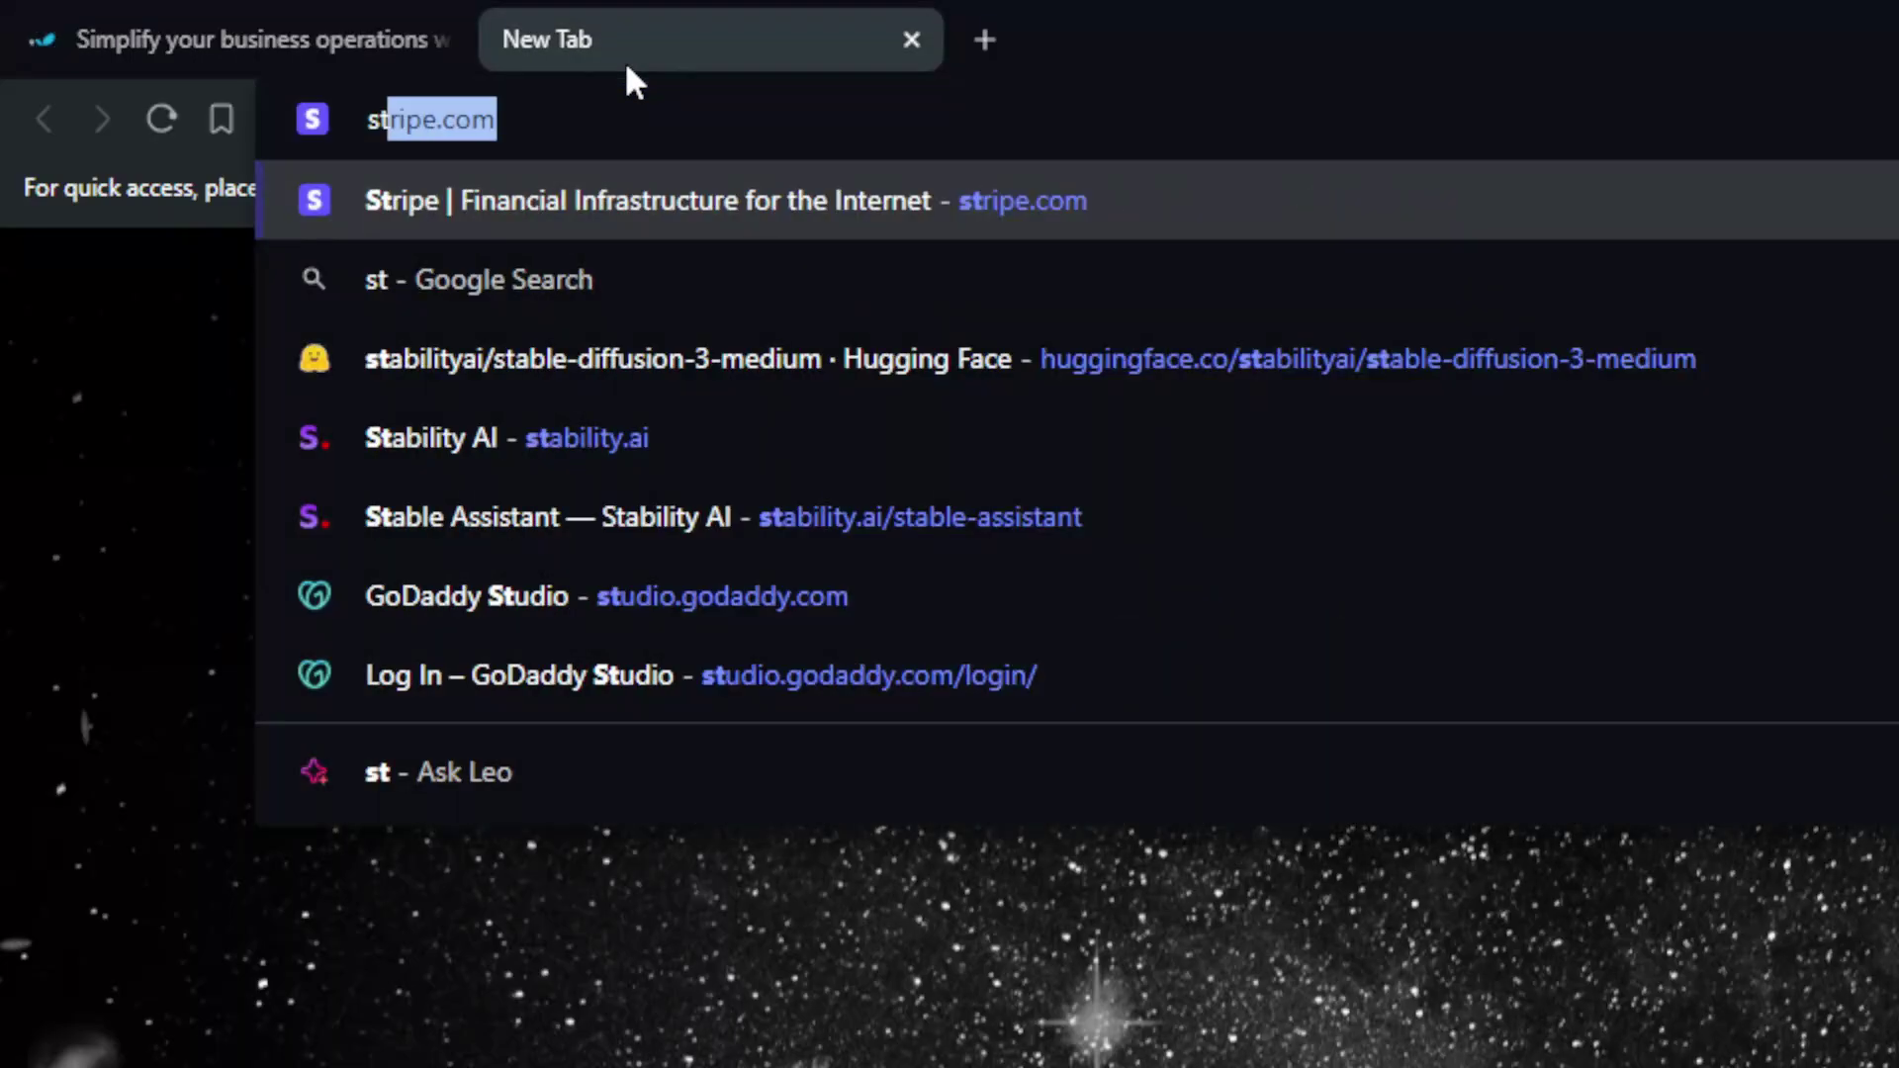
pyautogui.write('ripe.c')
pyautogui.press('Return')
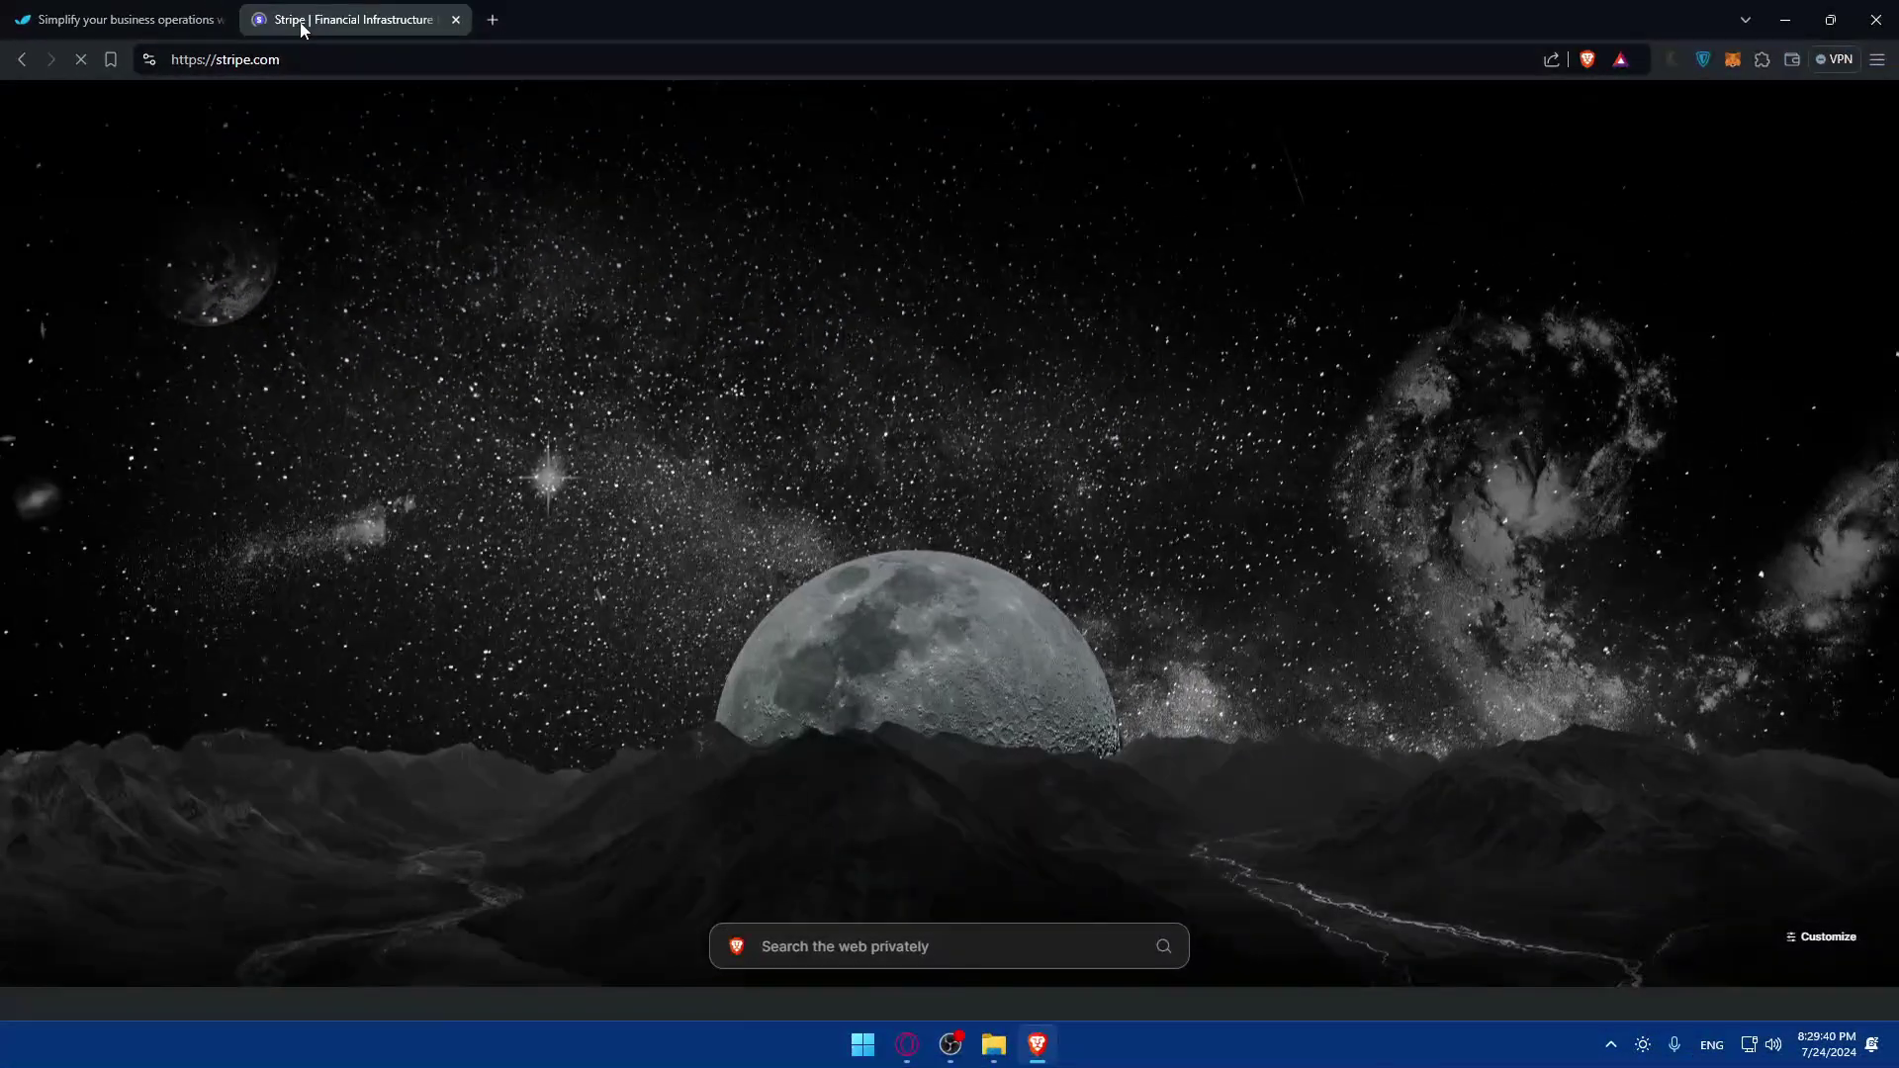
pyautogui.click(416, 24)
# - Sign in to the Apptivo app
pyautogui.click(655, 16)
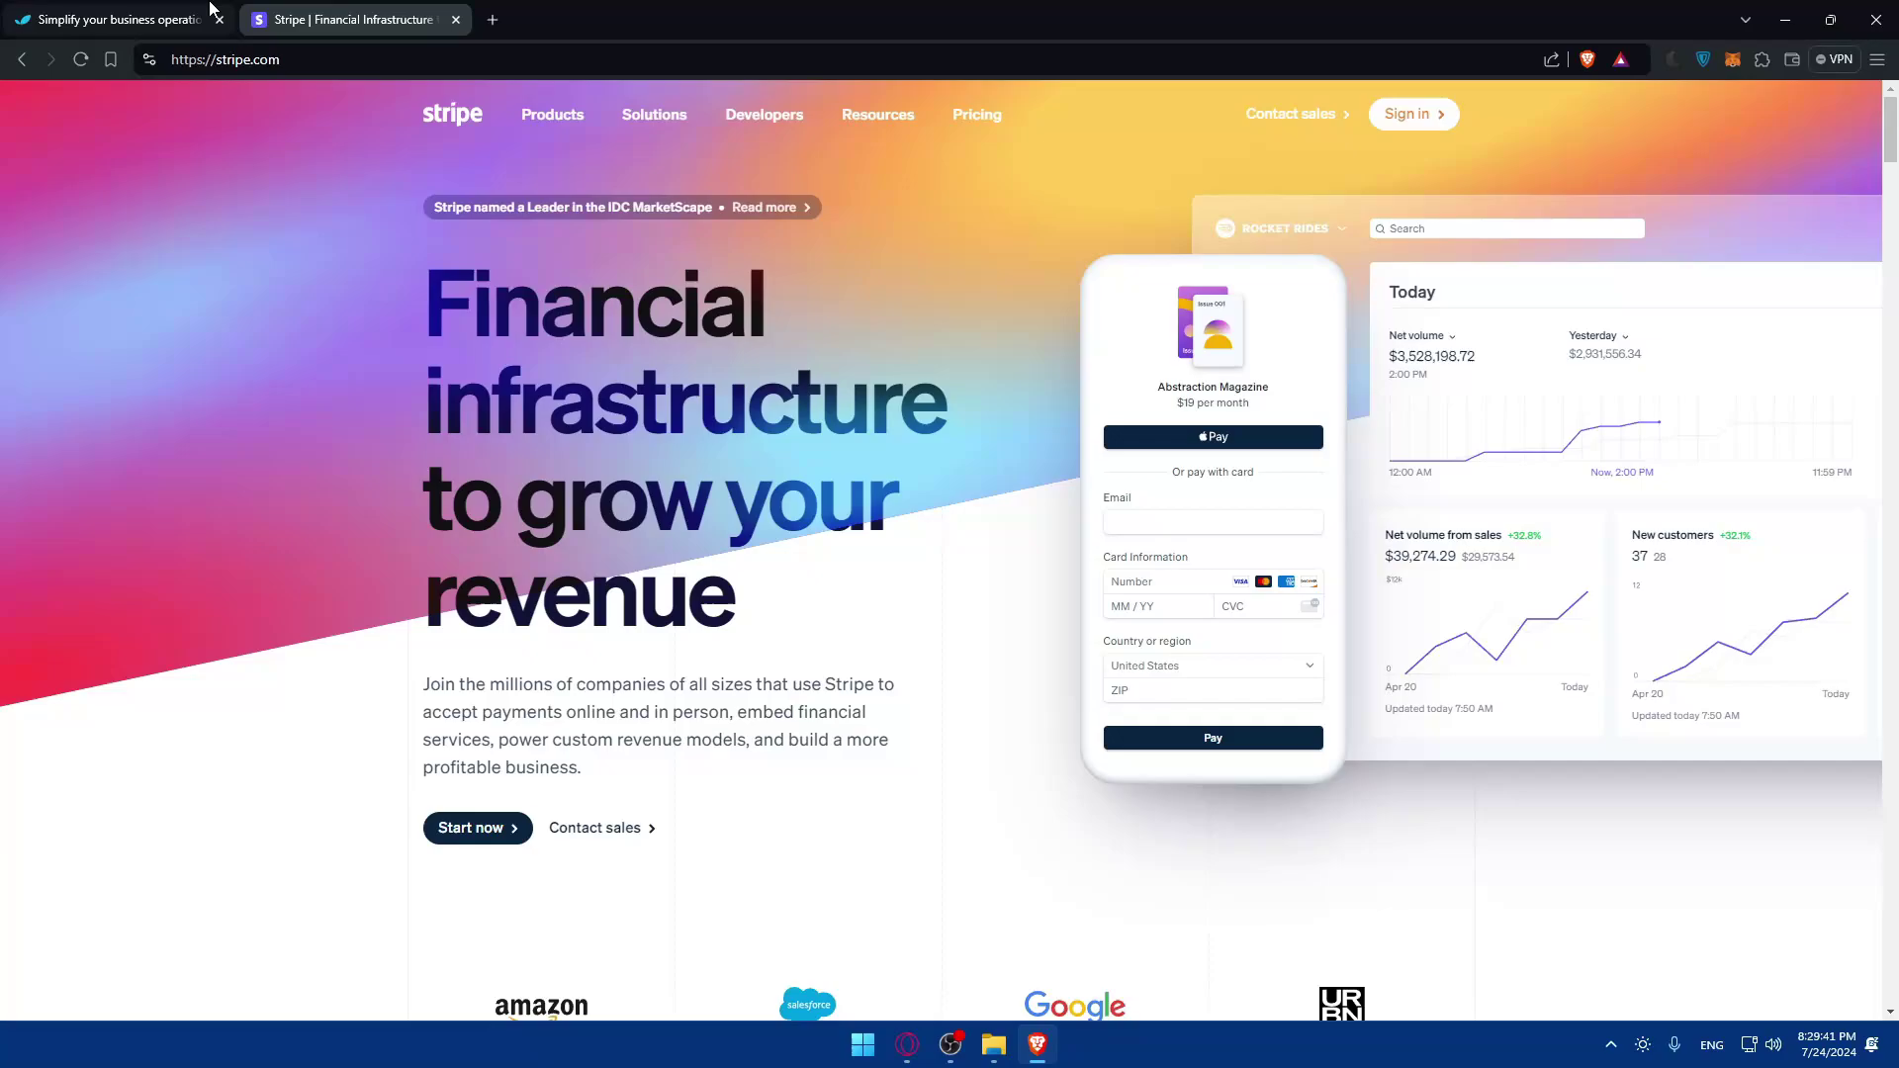
pyautogui.click(209, 10)
pyautogui.click(1500, 102)
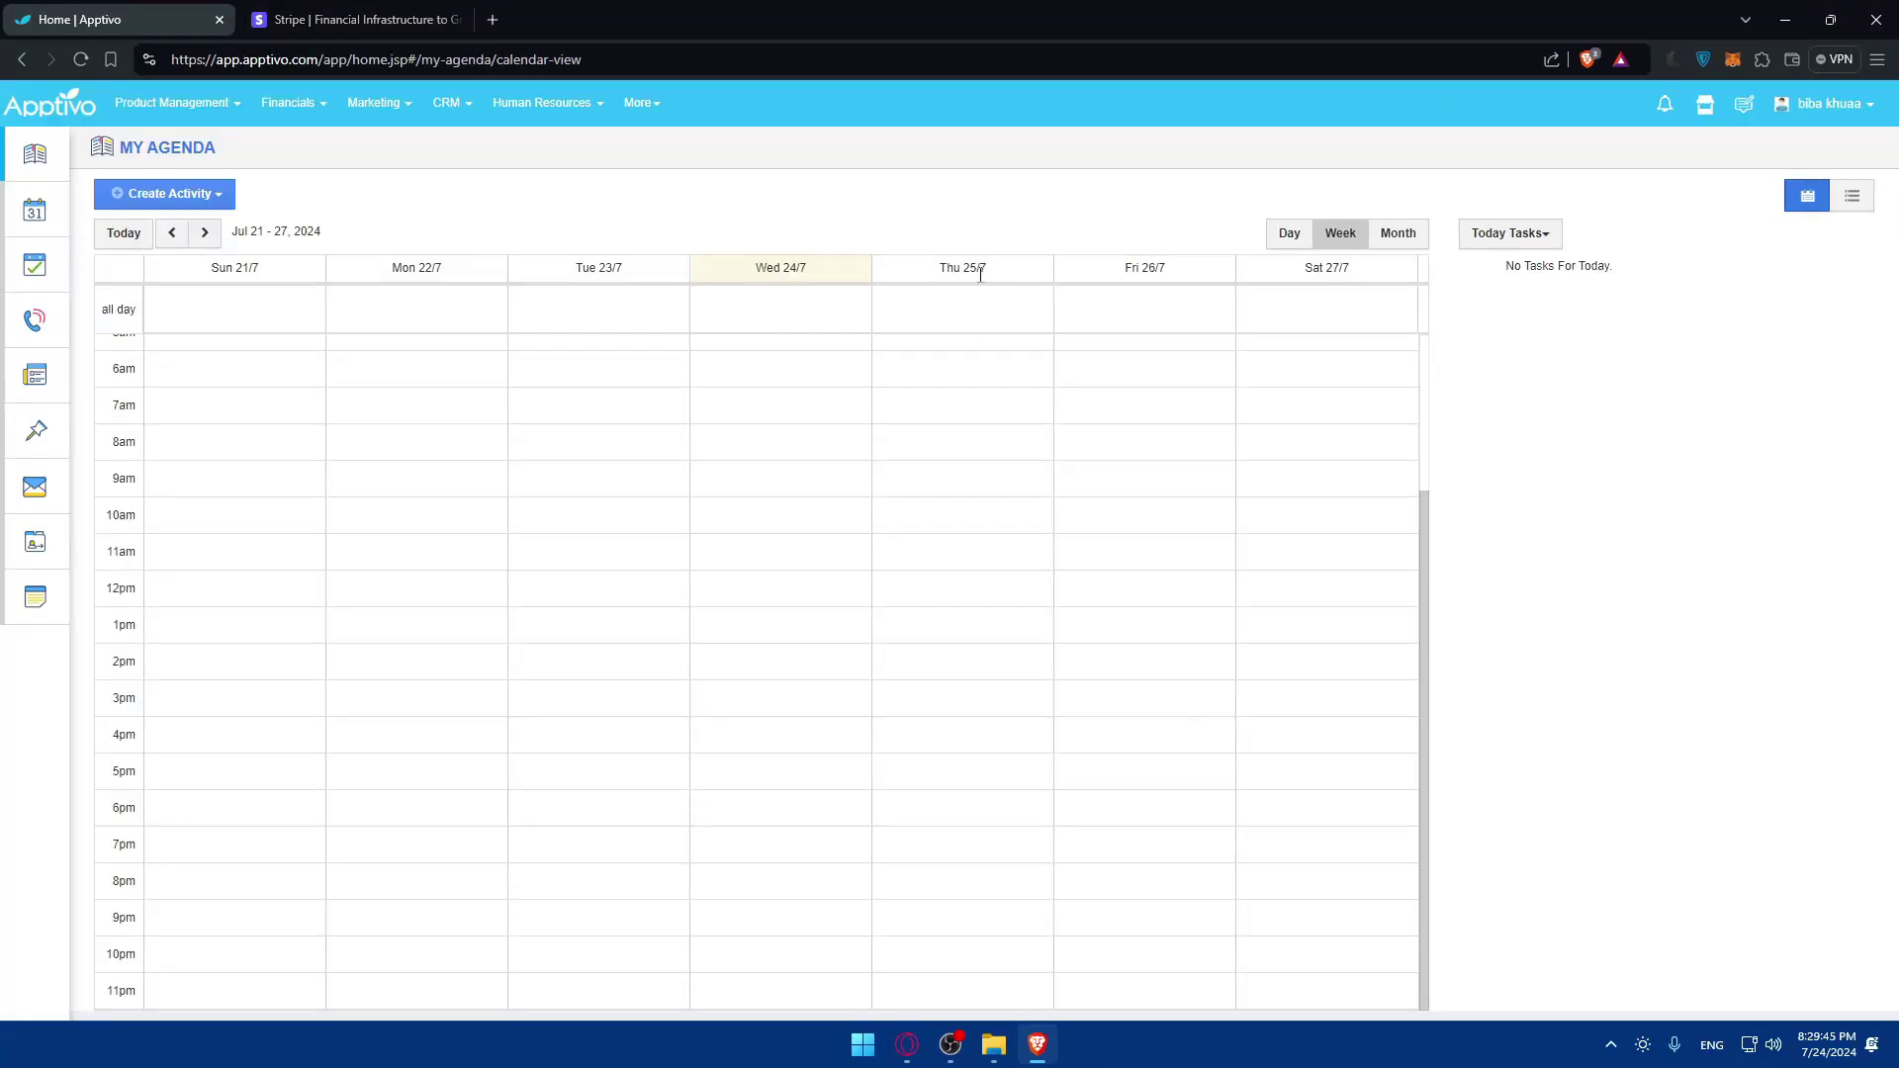
# - Bring up the Stripe Dashboard sign-in page and look at the account creation page
pyautogui.click(357, 20)
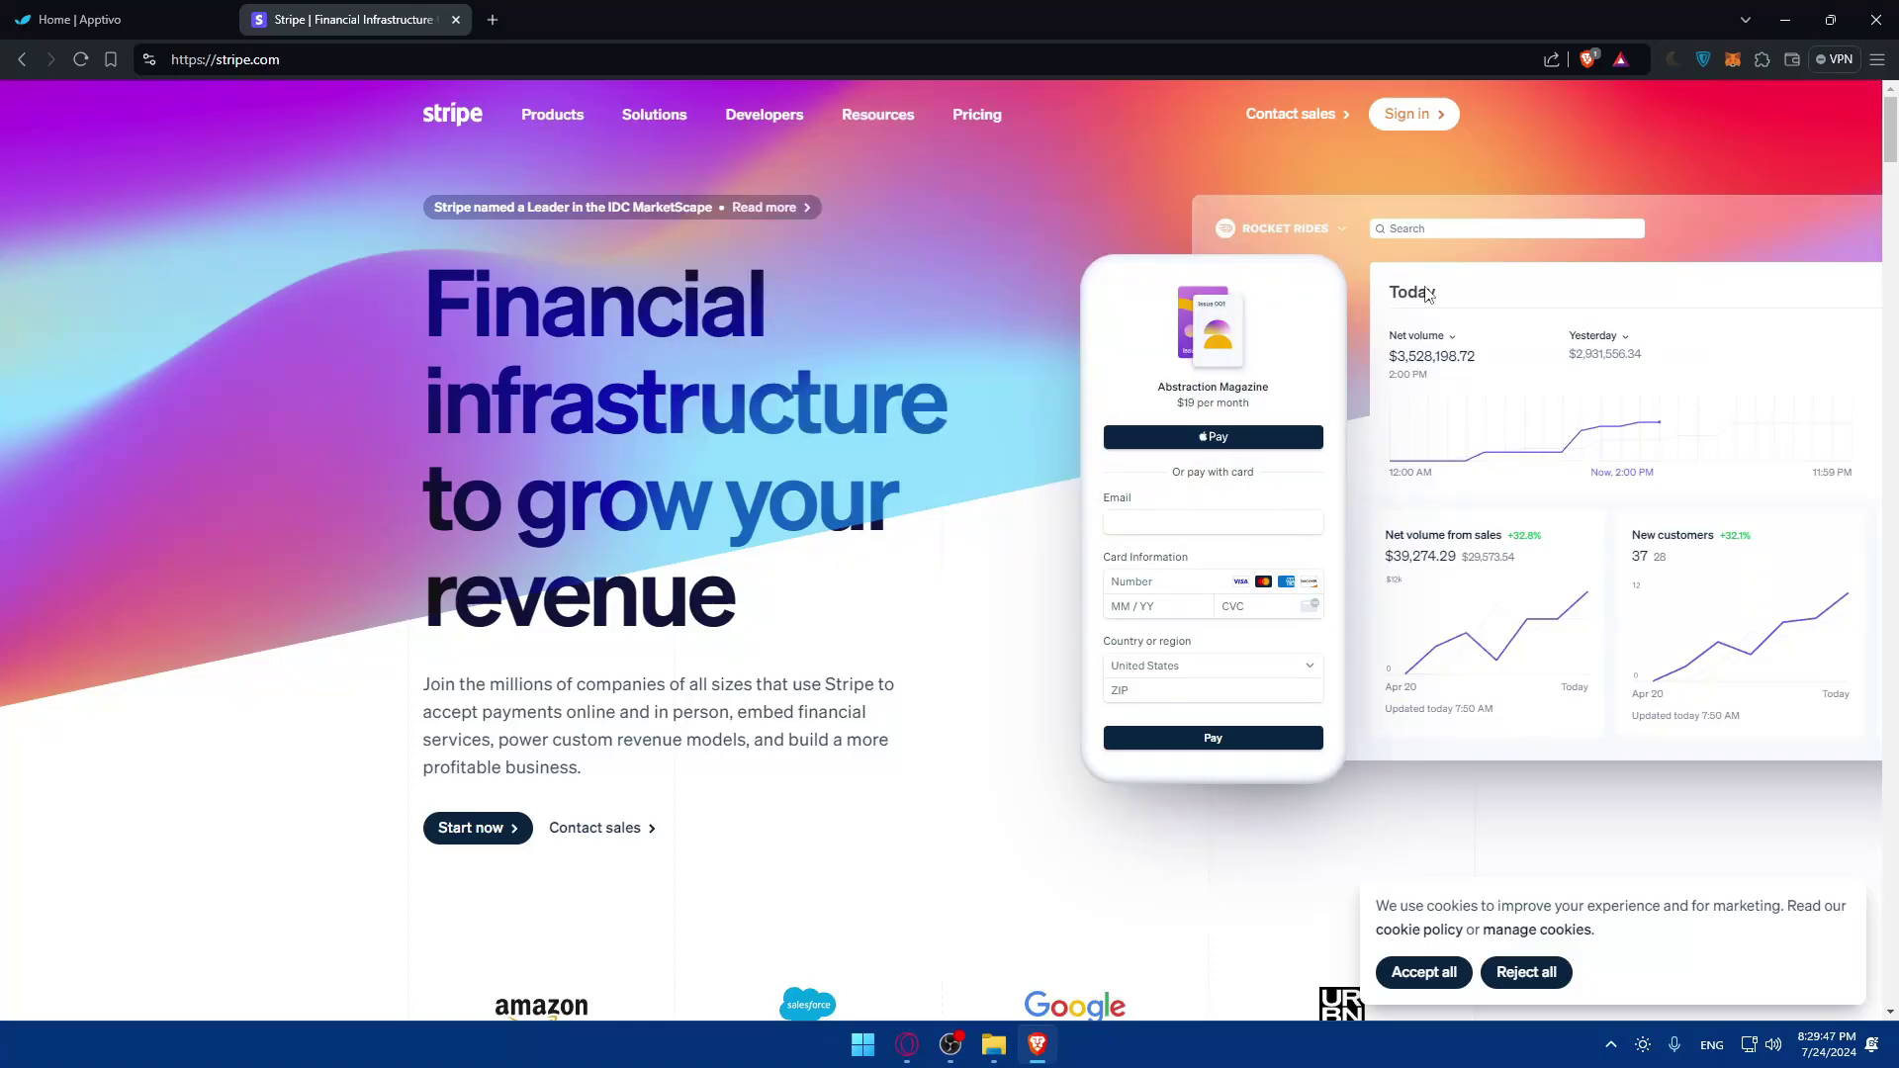
pyautogui.click(1404, 117)
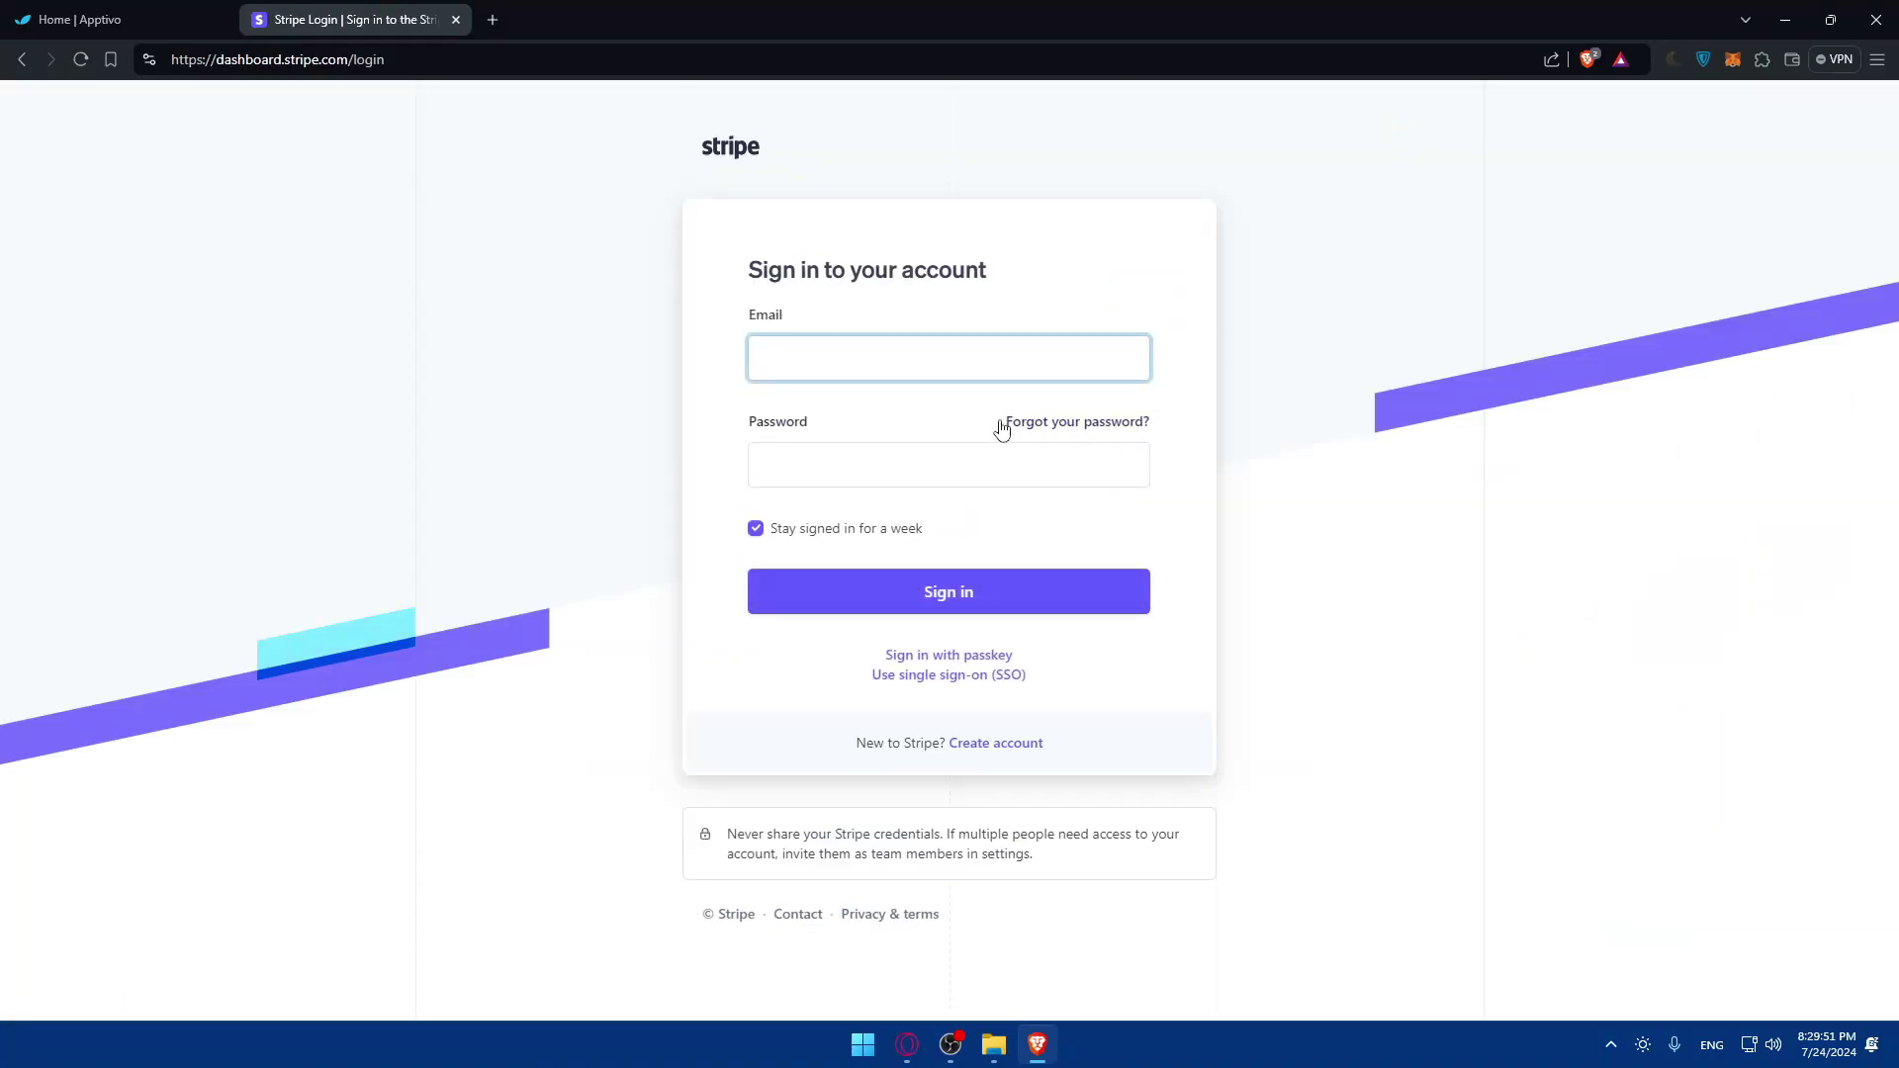
pyautogui.click(953, 358)
pyautogui.click(542, 426)
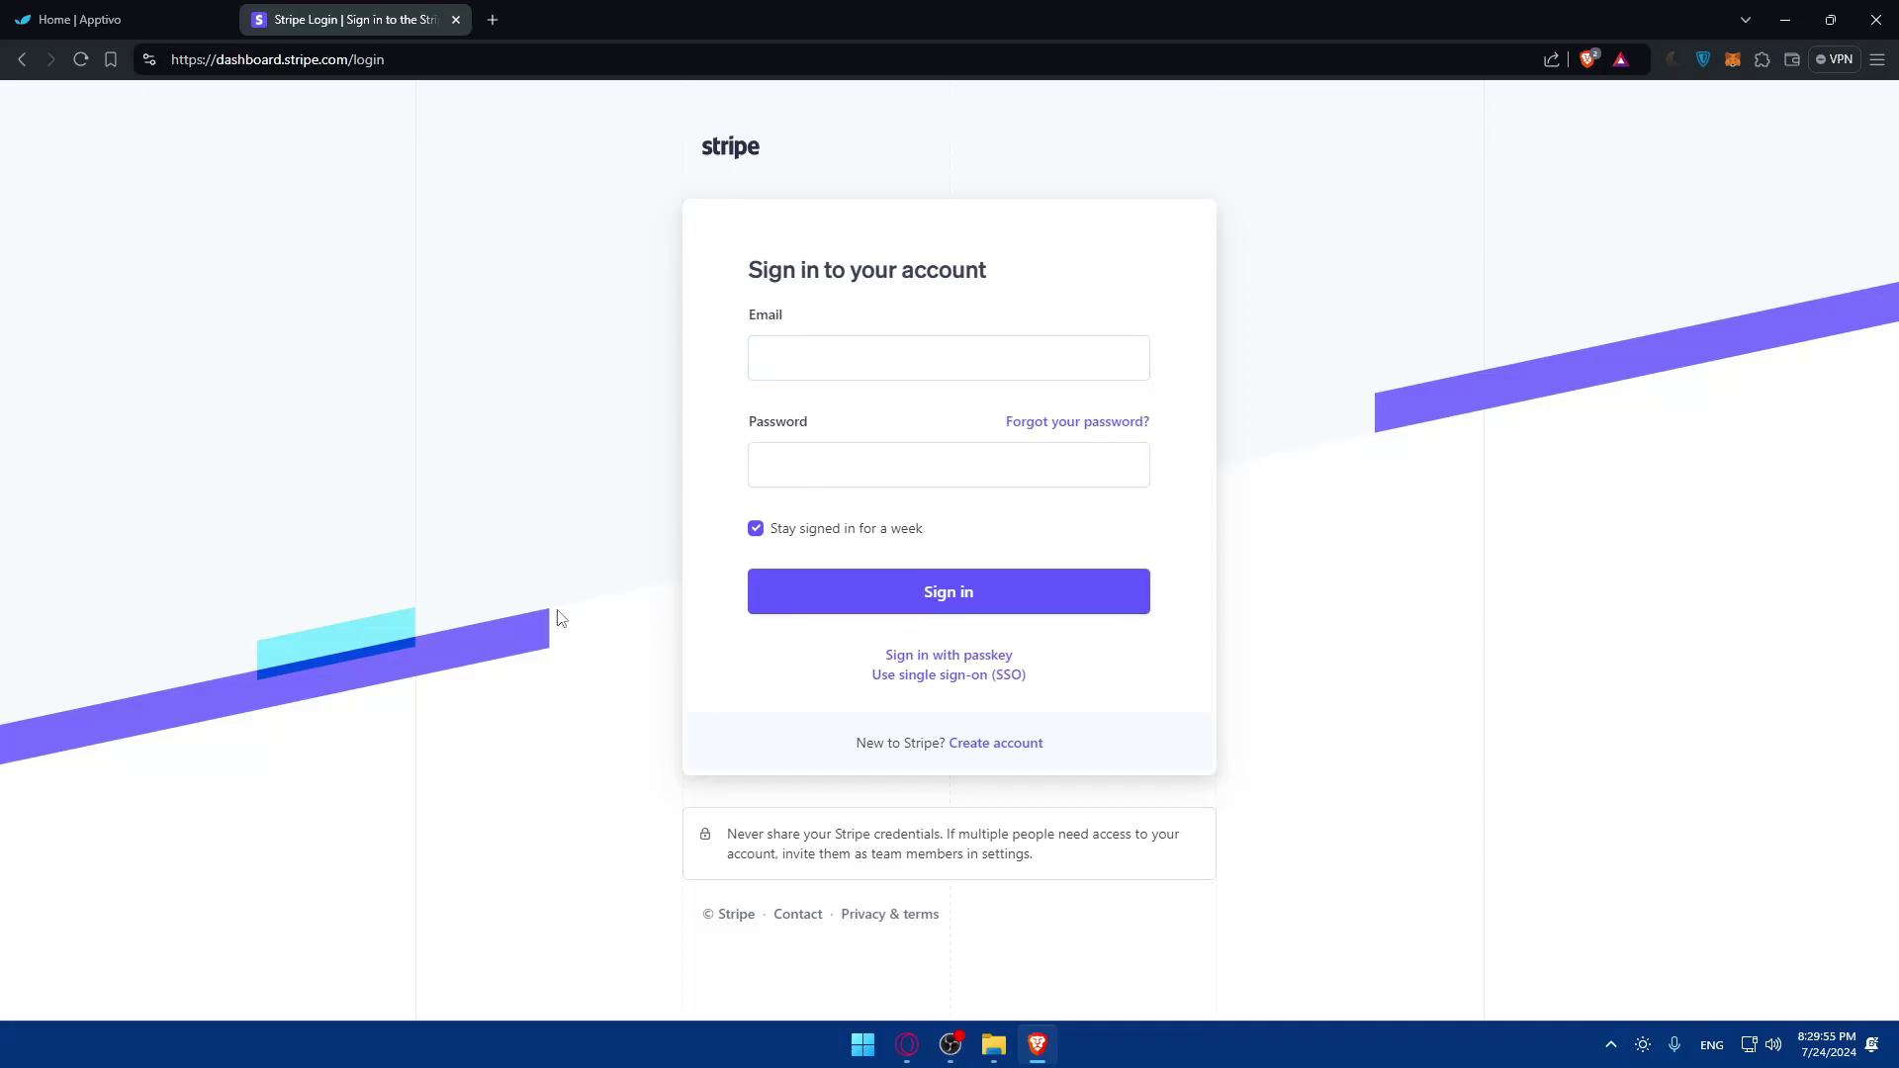
pyautogui.click(982, 747)
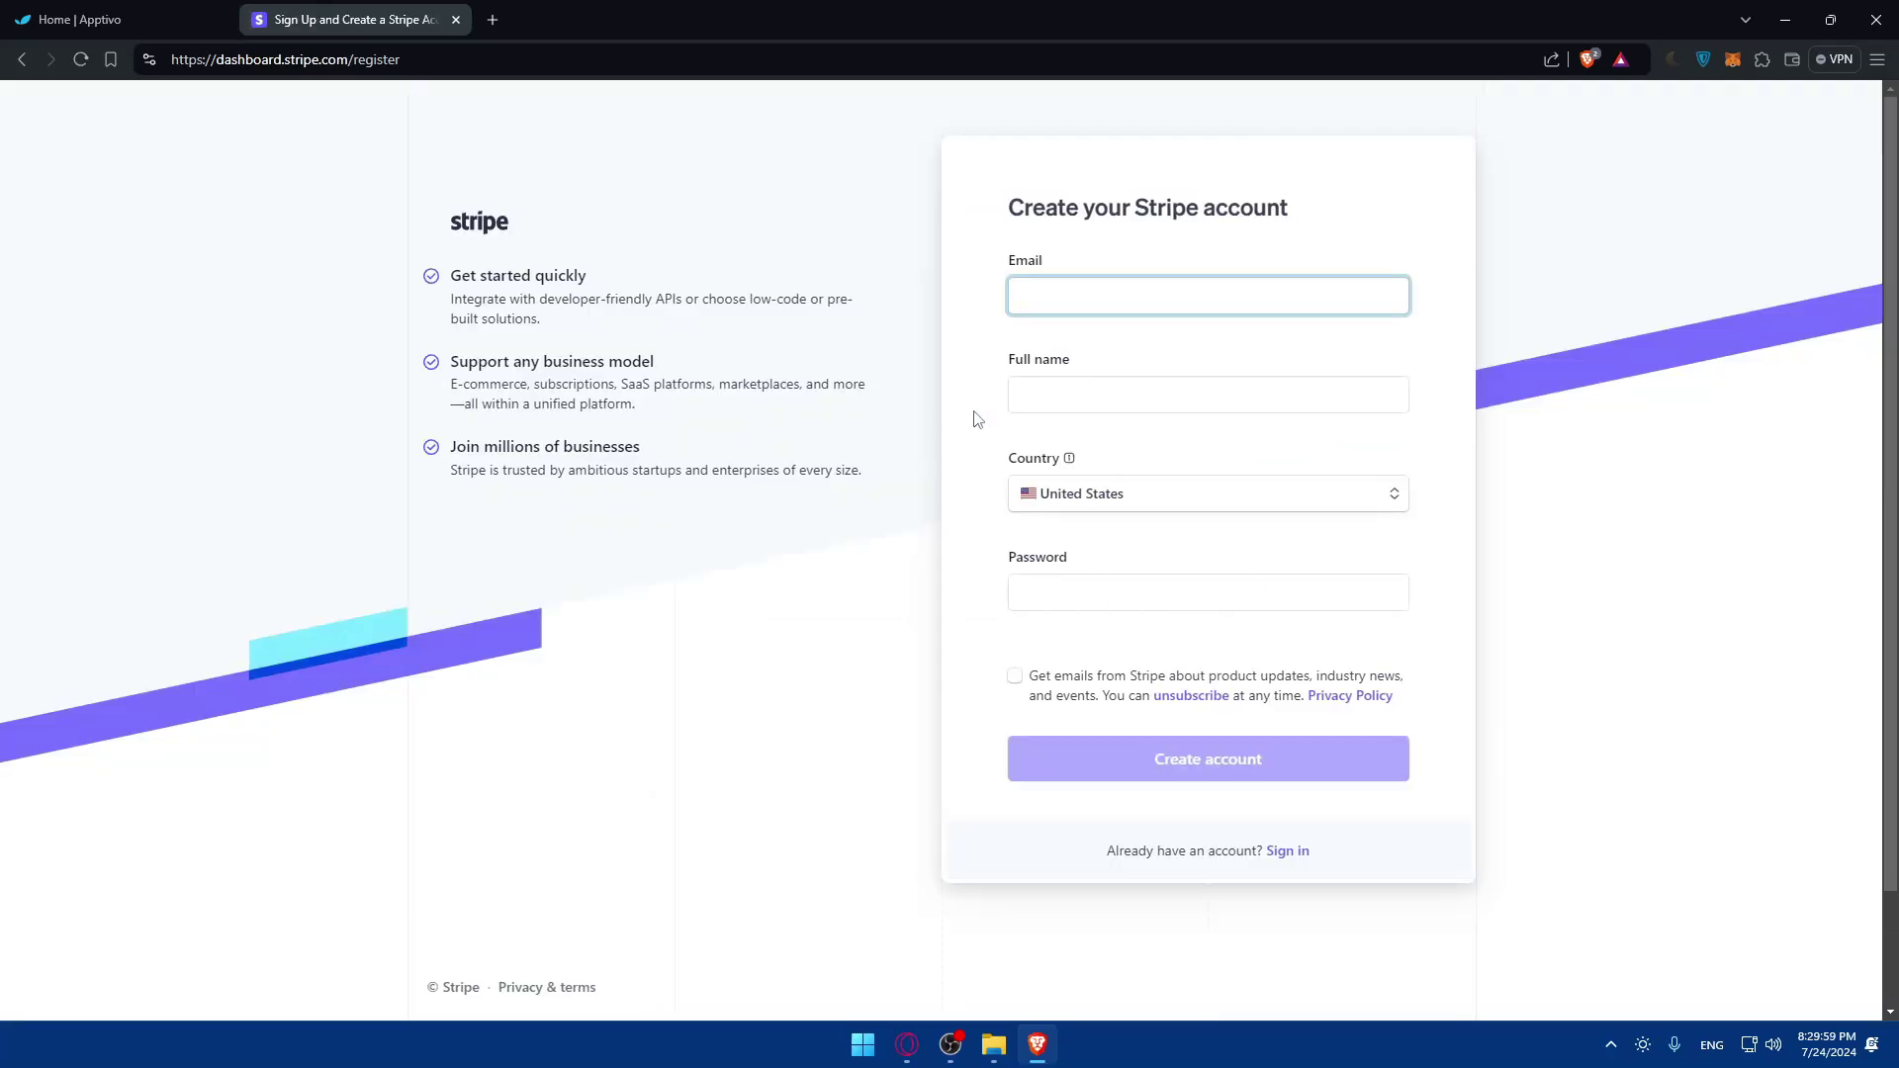
# - Return to the Apptivo My Agenda calendar and check the user account menu
pyautogui.click(91, 20)
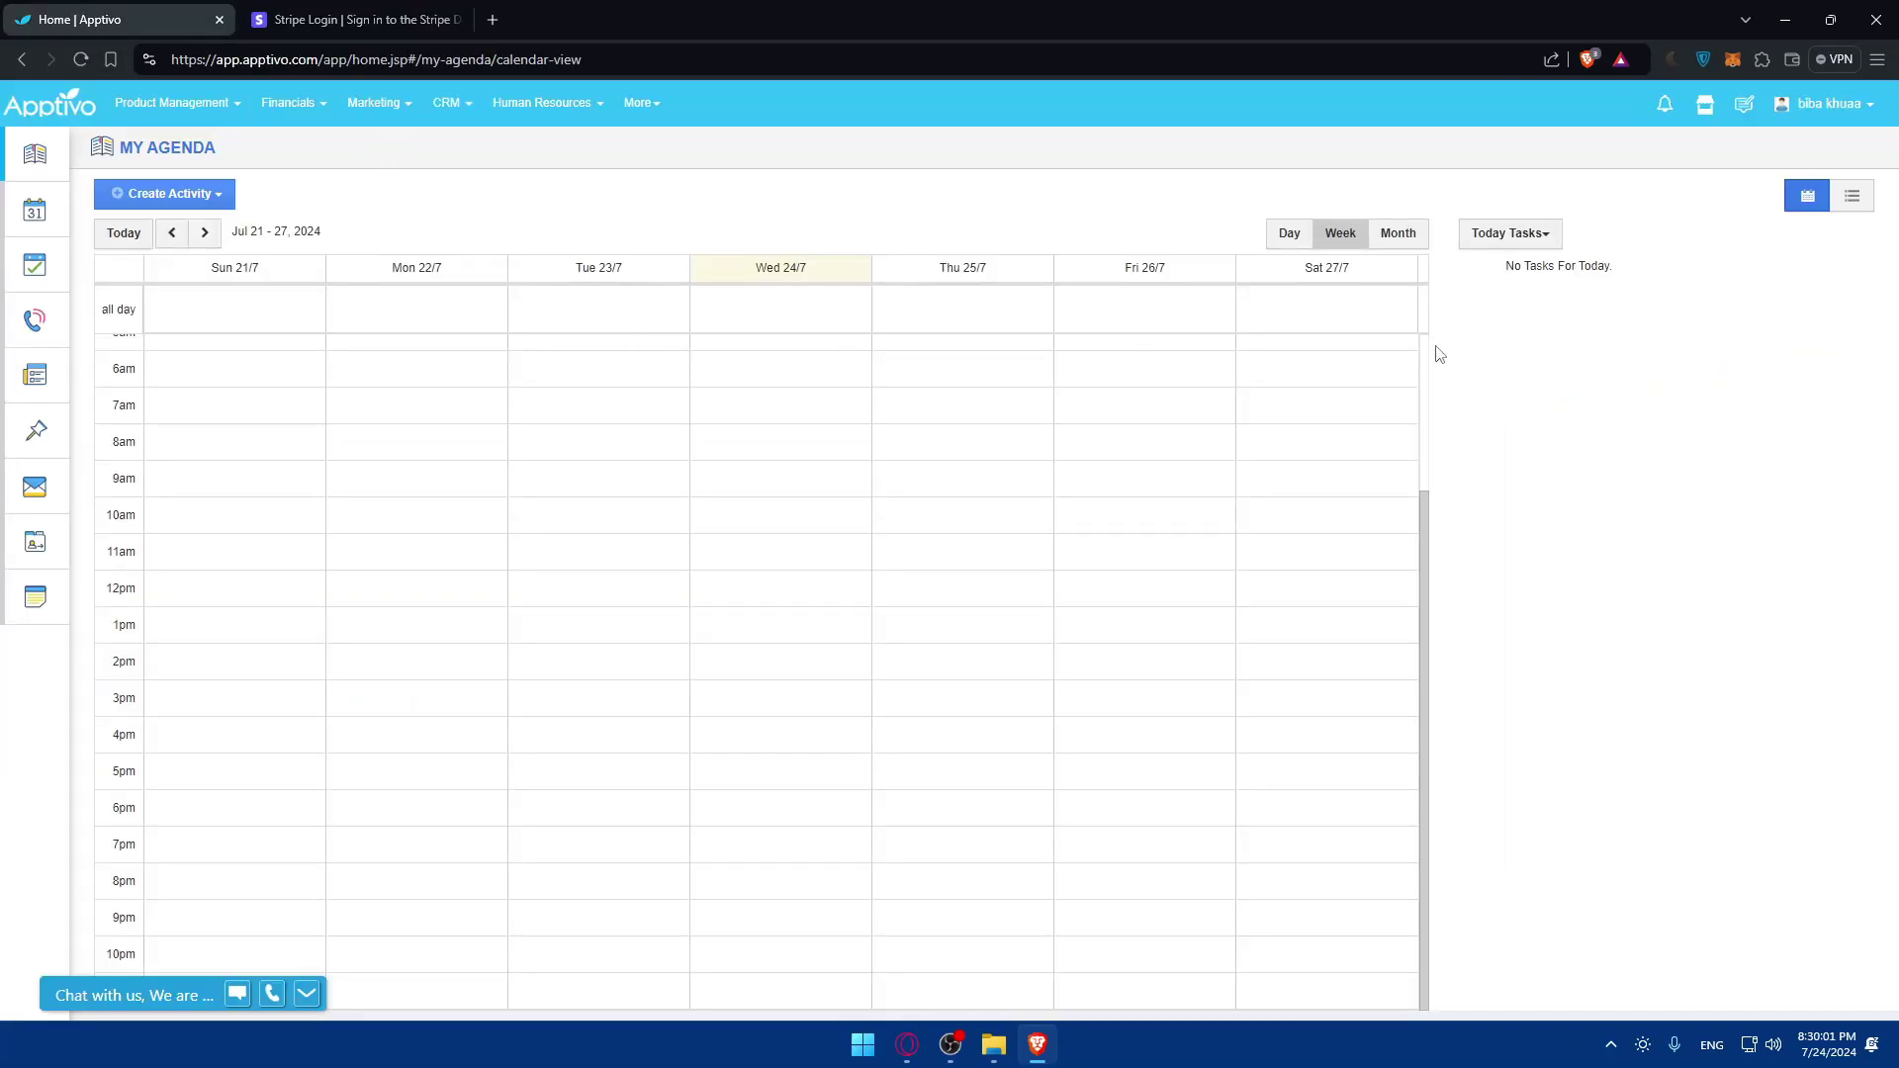
pyautogui.click(1833, 132)
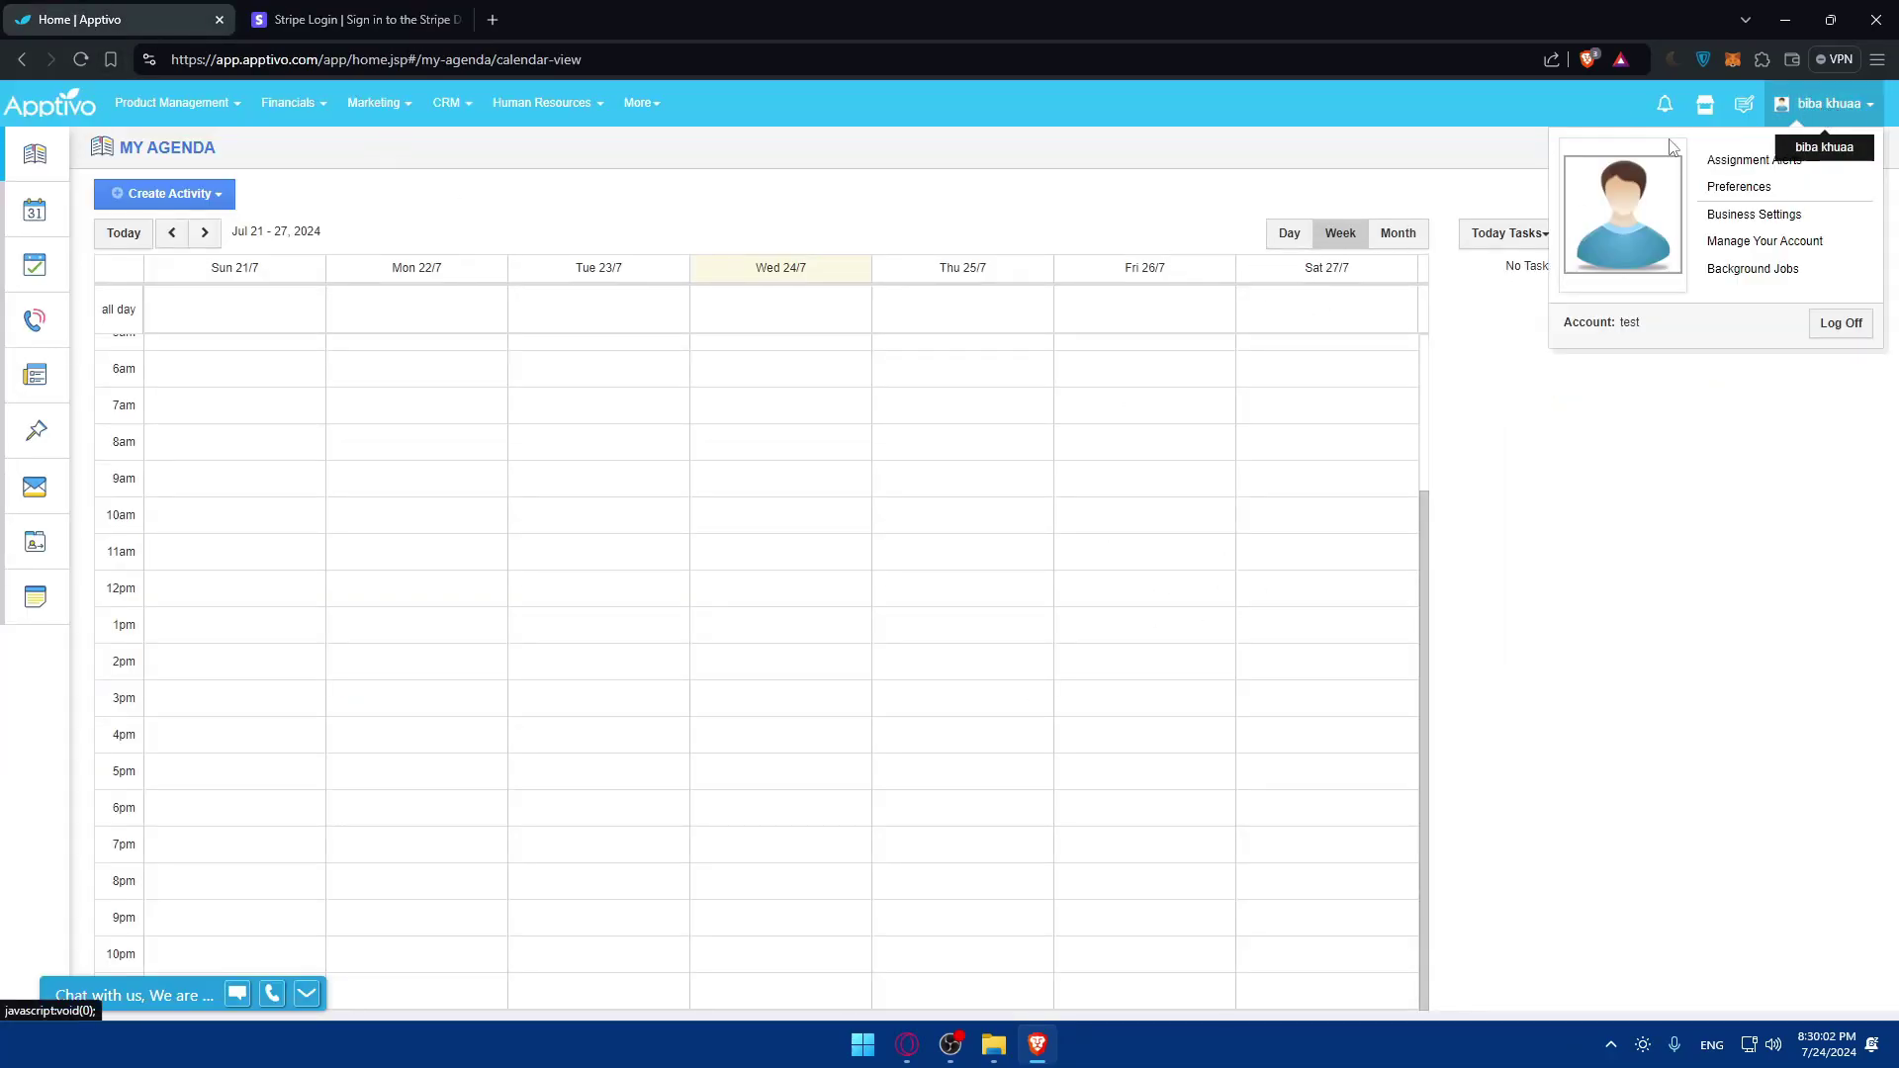
pyautogui.click(1408, 189)
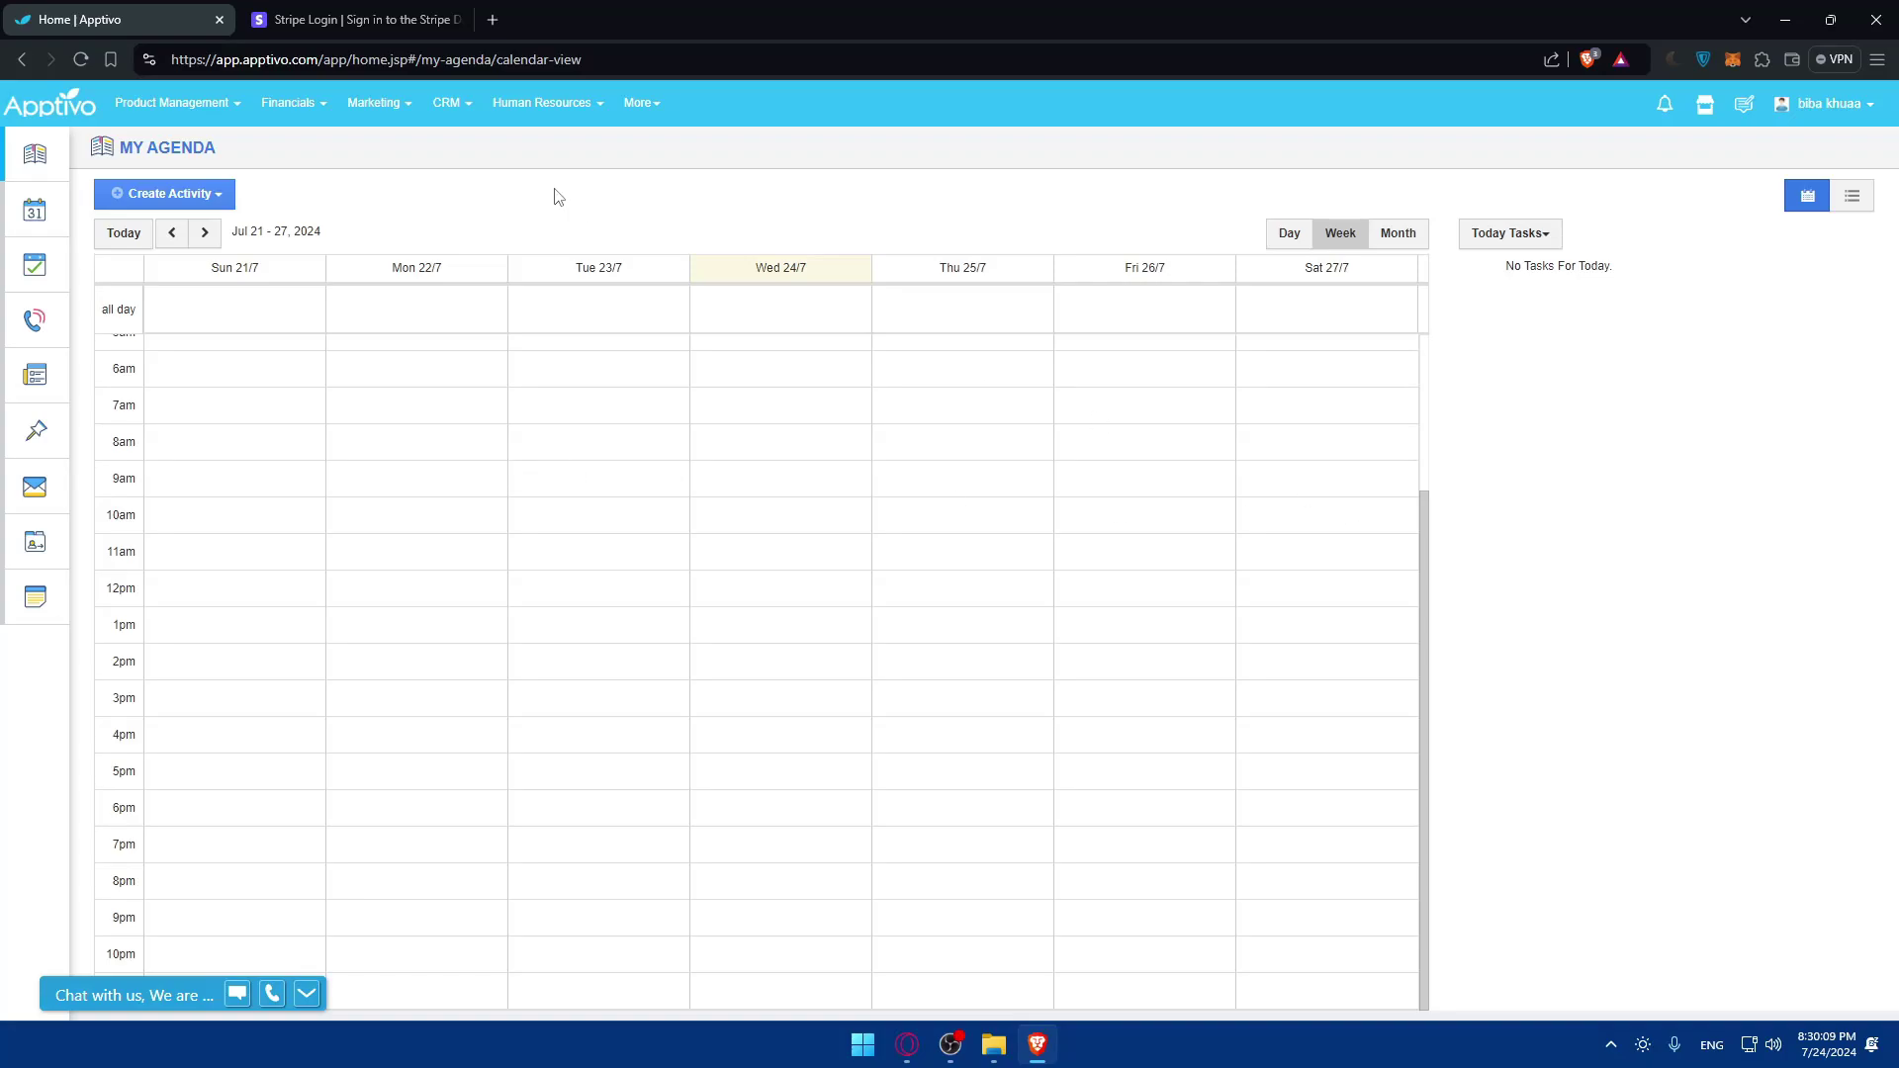
# - Sign in to Stripe with the saved account email and the account password
pyautogui.click(400, 10)
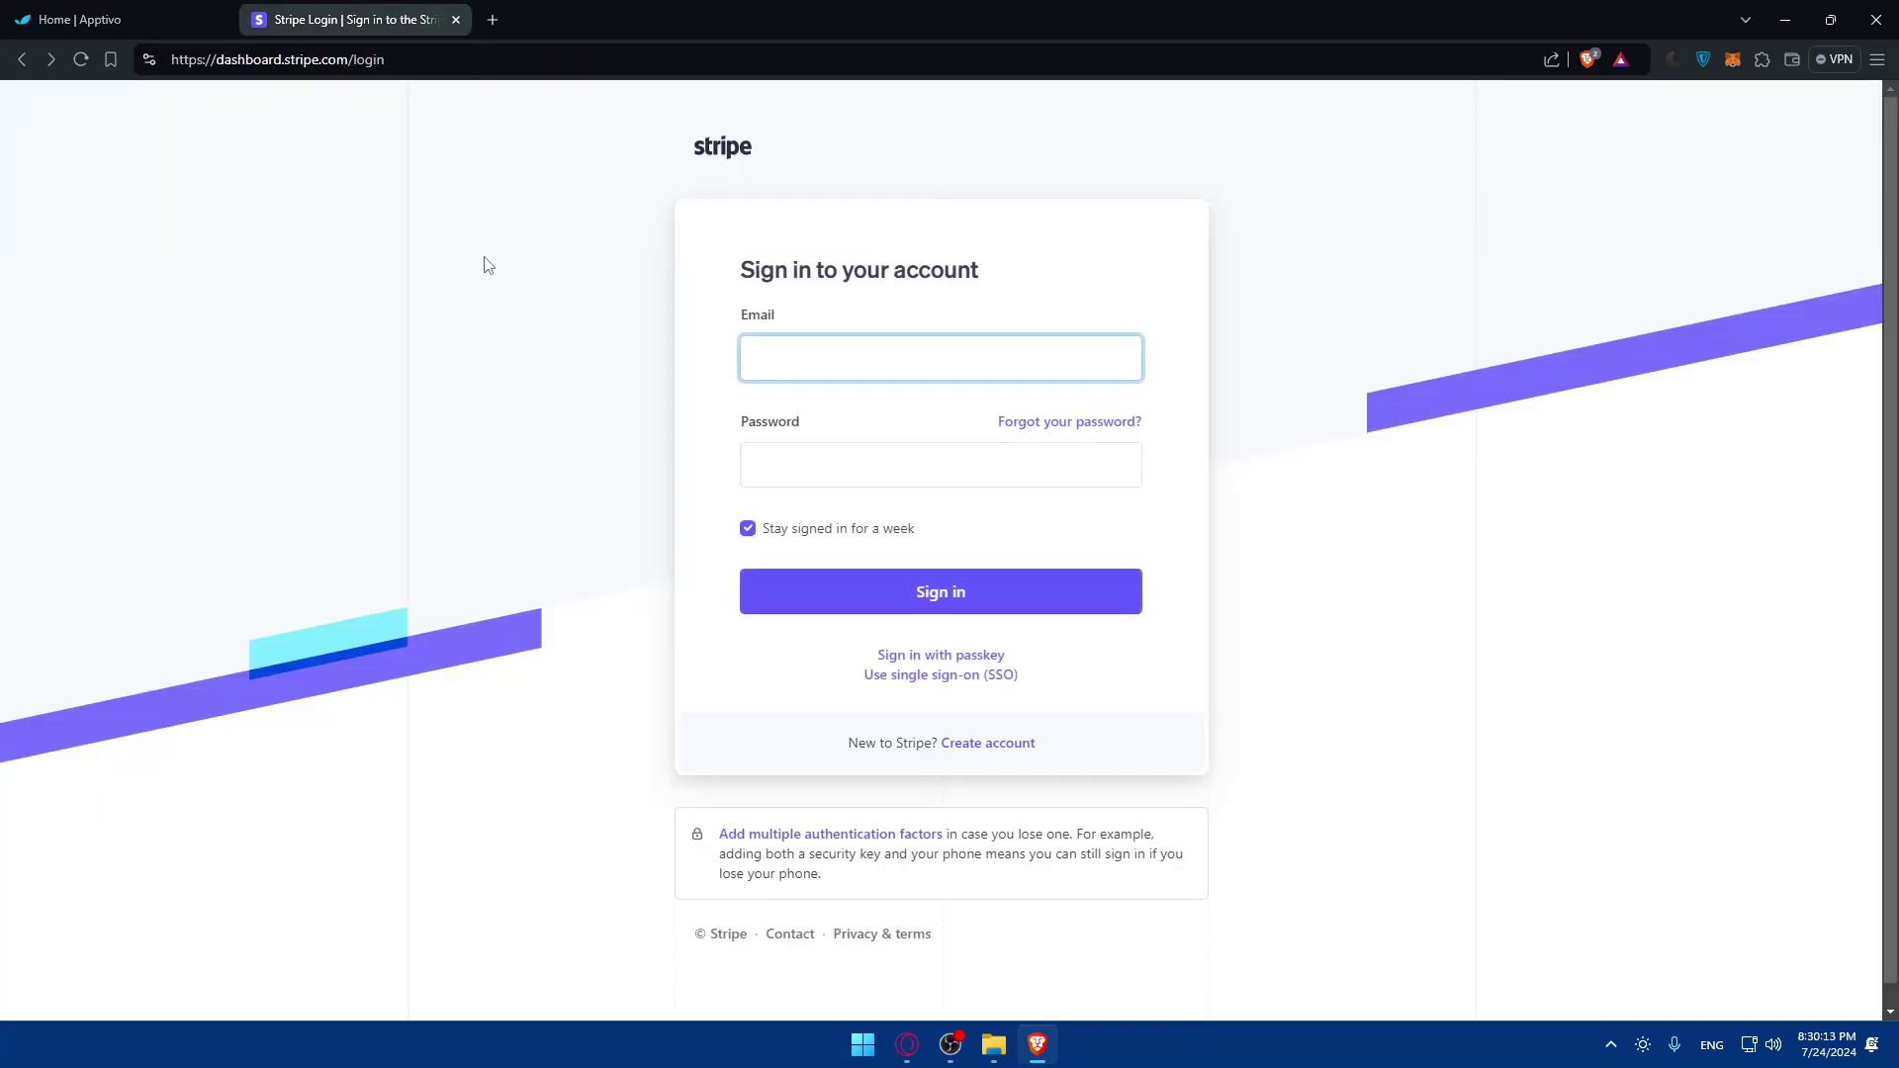
pyautogui.click(954, 357)
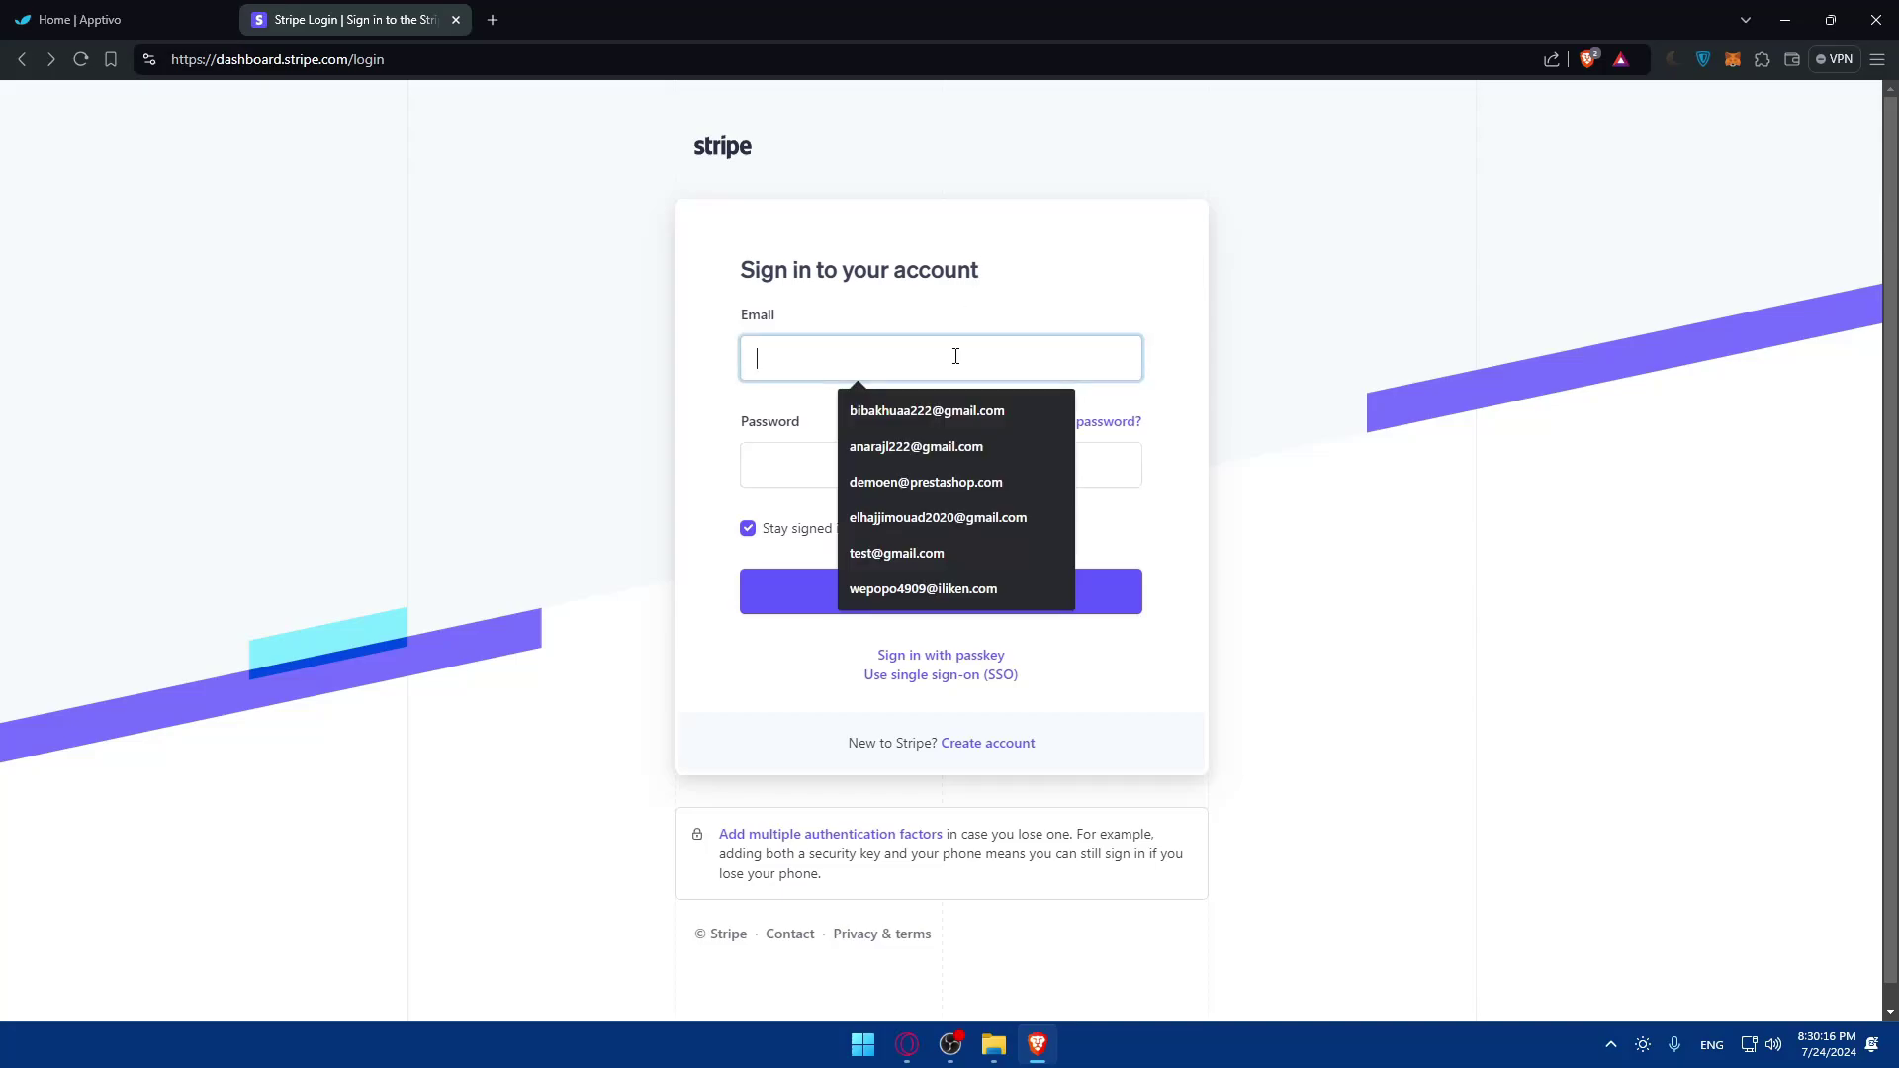
pyautogui.click(947, 426)
pyautogui.click(890, 468)
pyautogui.write('****')
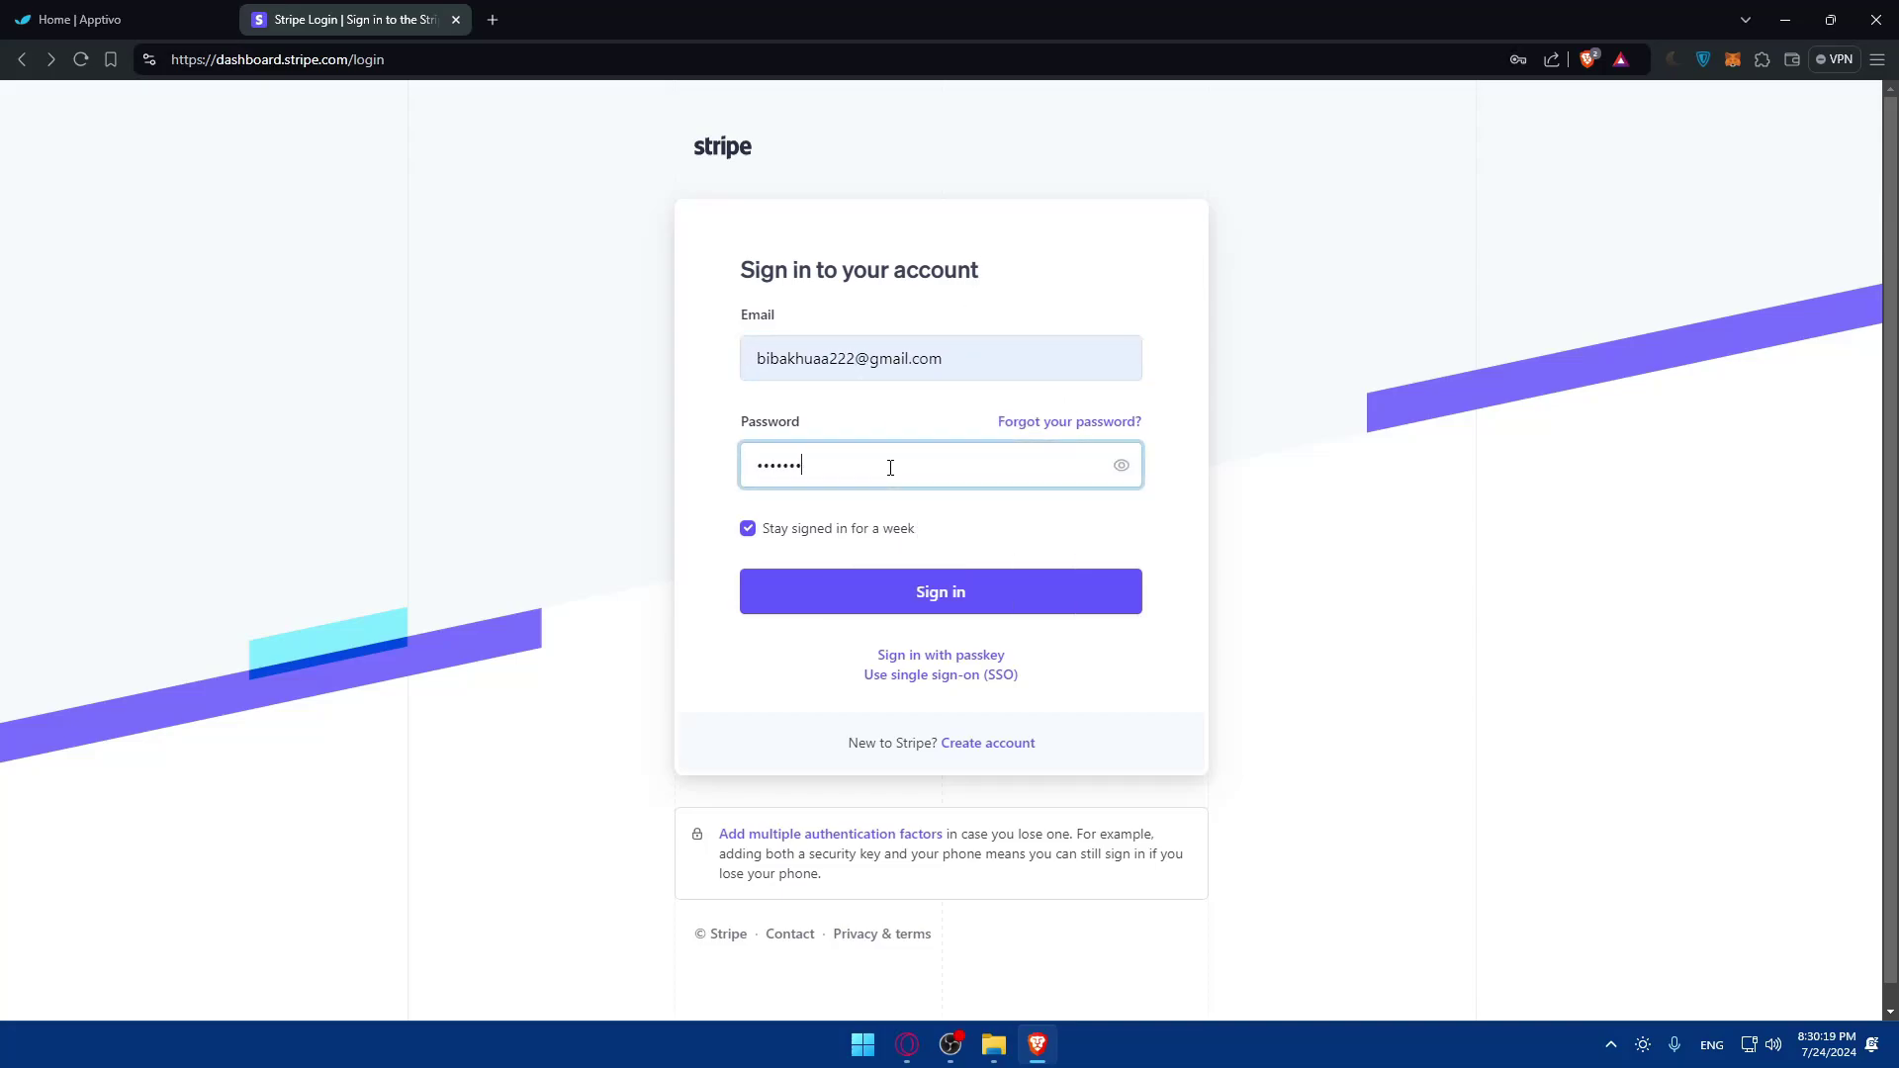
pyautogui.write('******')
pyautogui.click(956, 592)
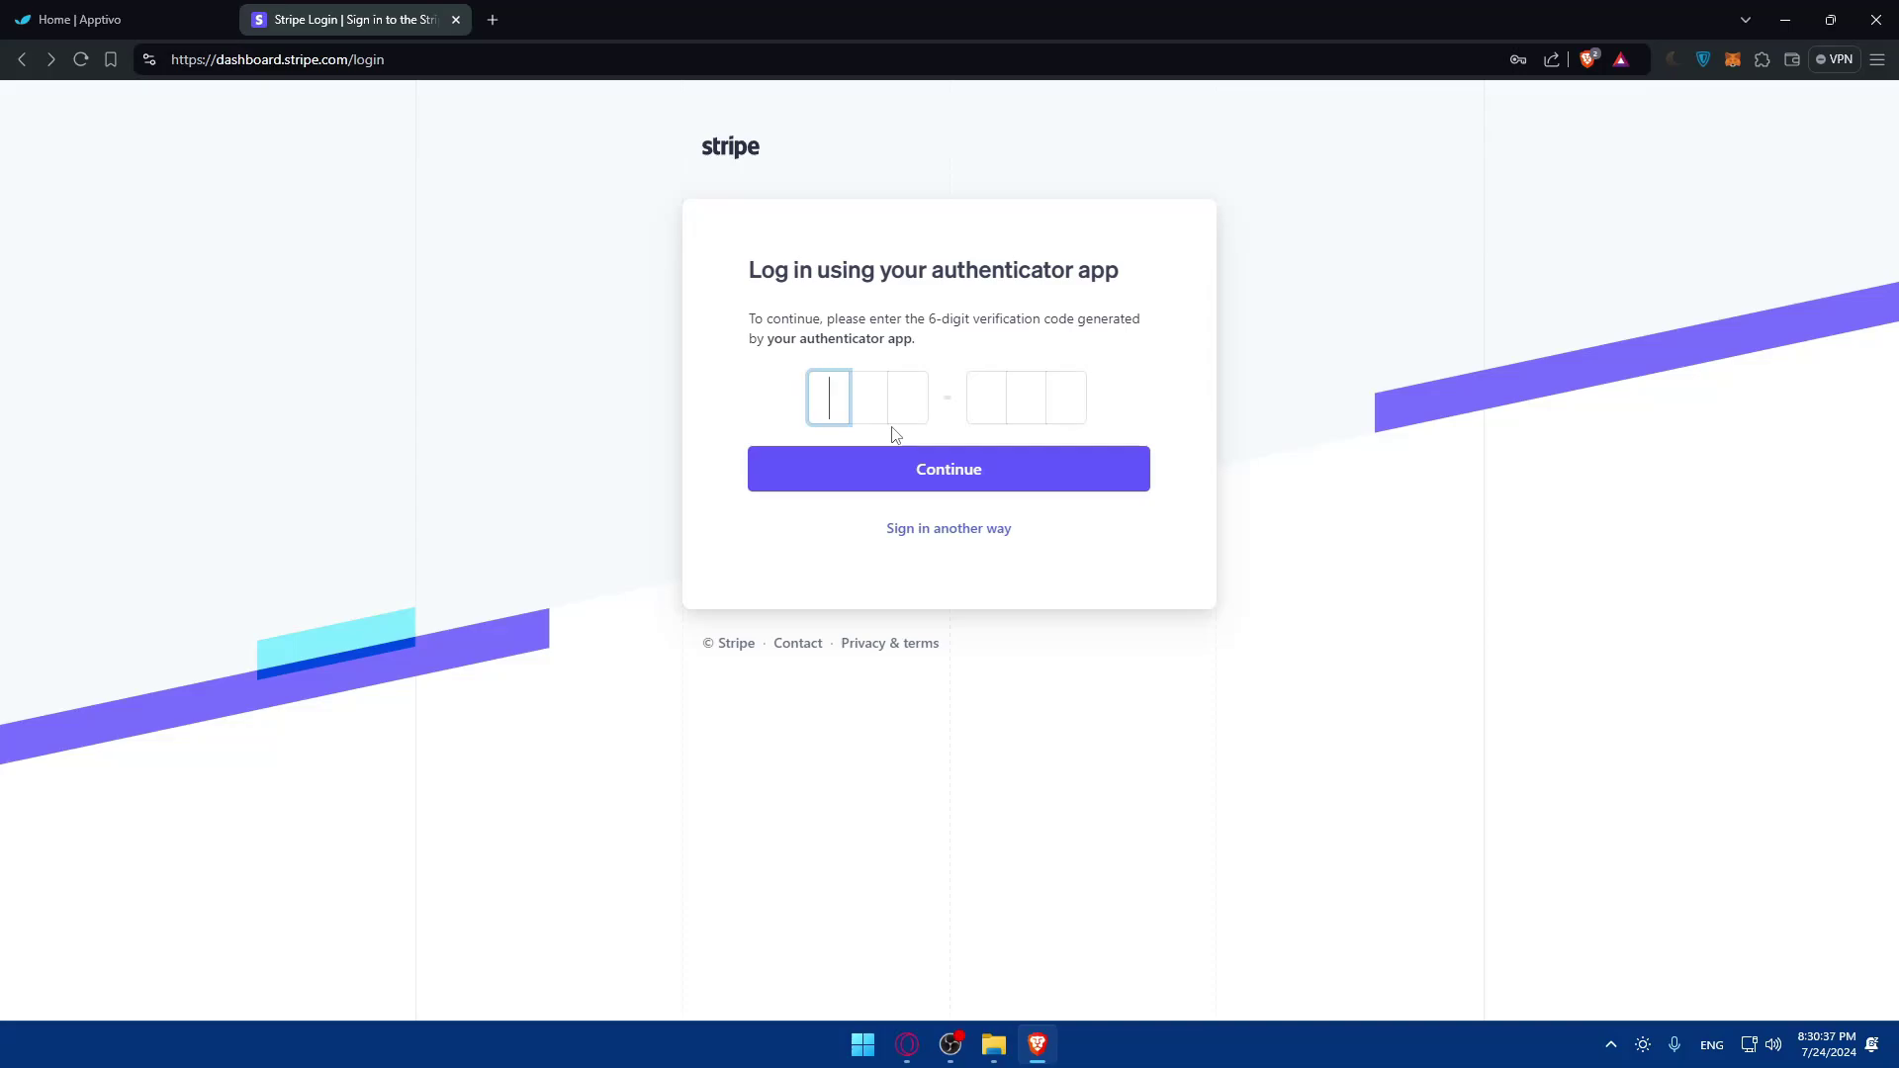
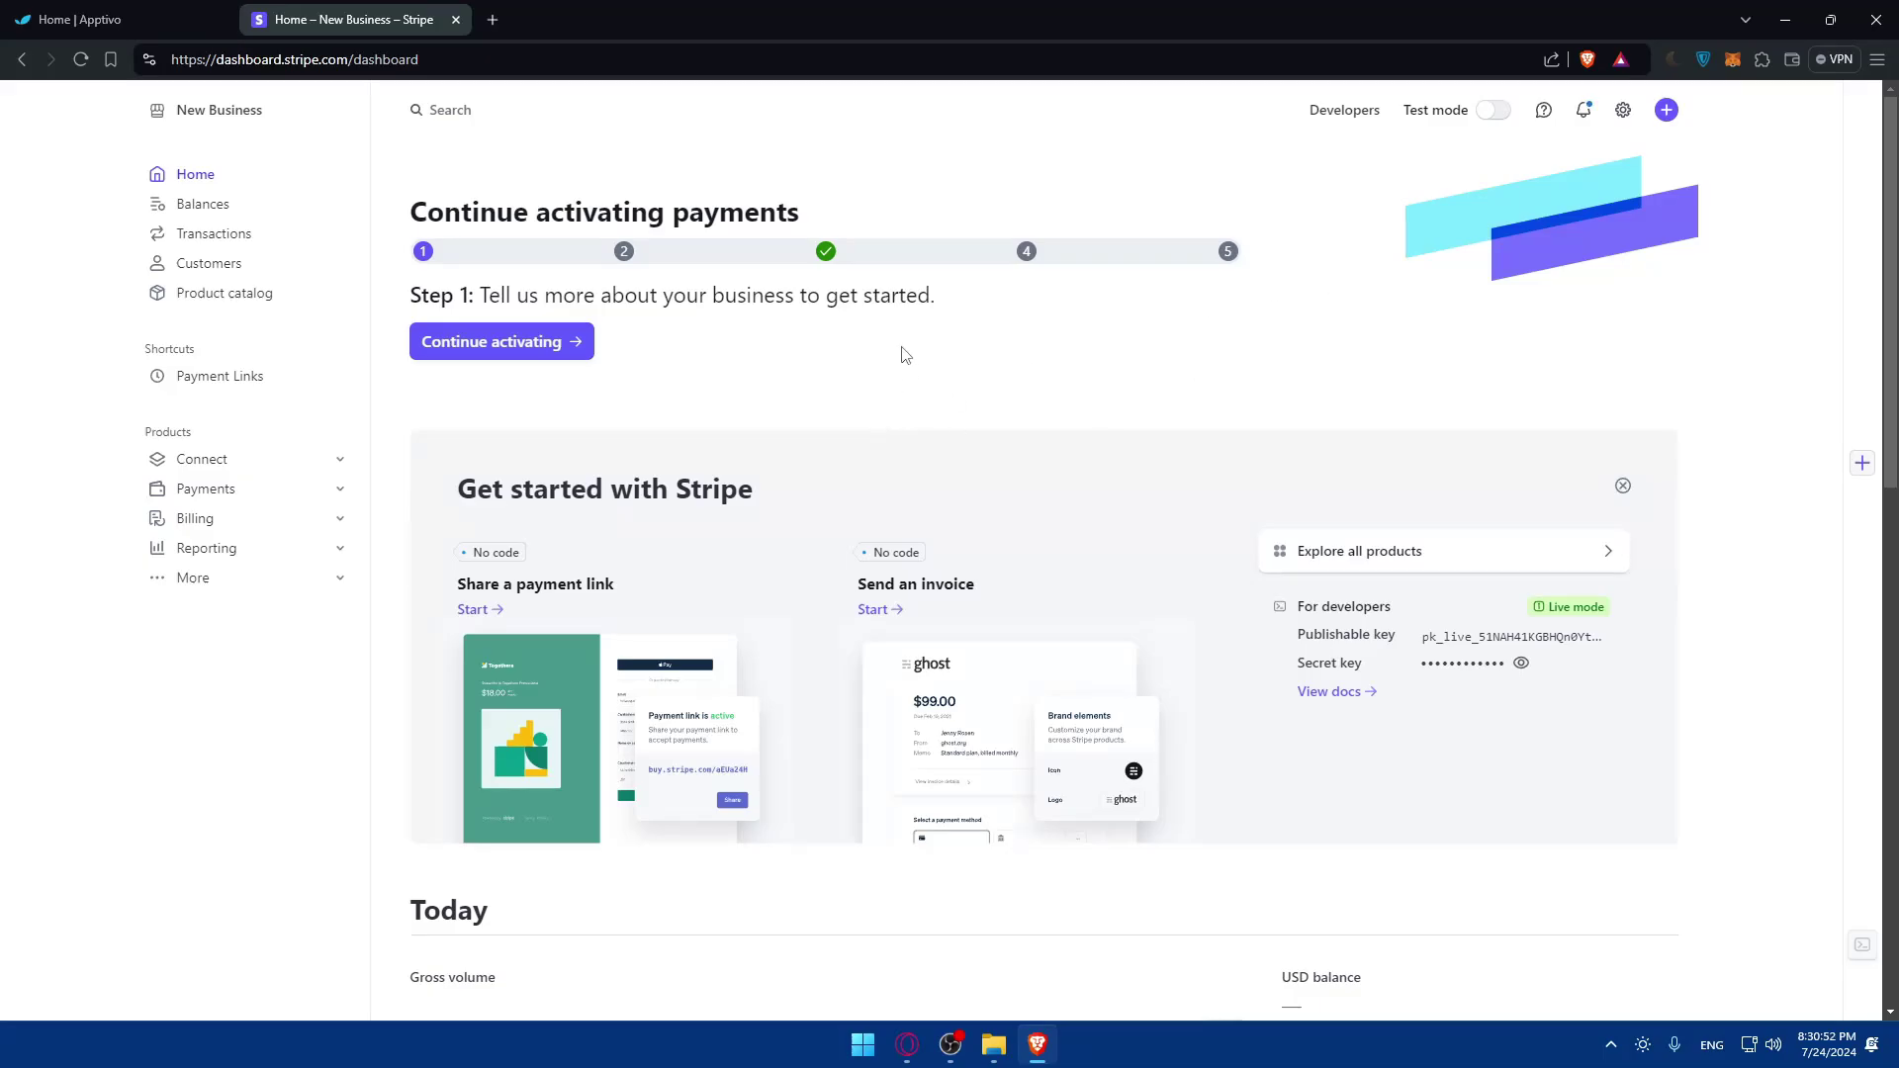
# - Enter the authenticator verification code to reach the Stripe New Business dashboard, then open a blank tab
pyautogui.click(188, 12)
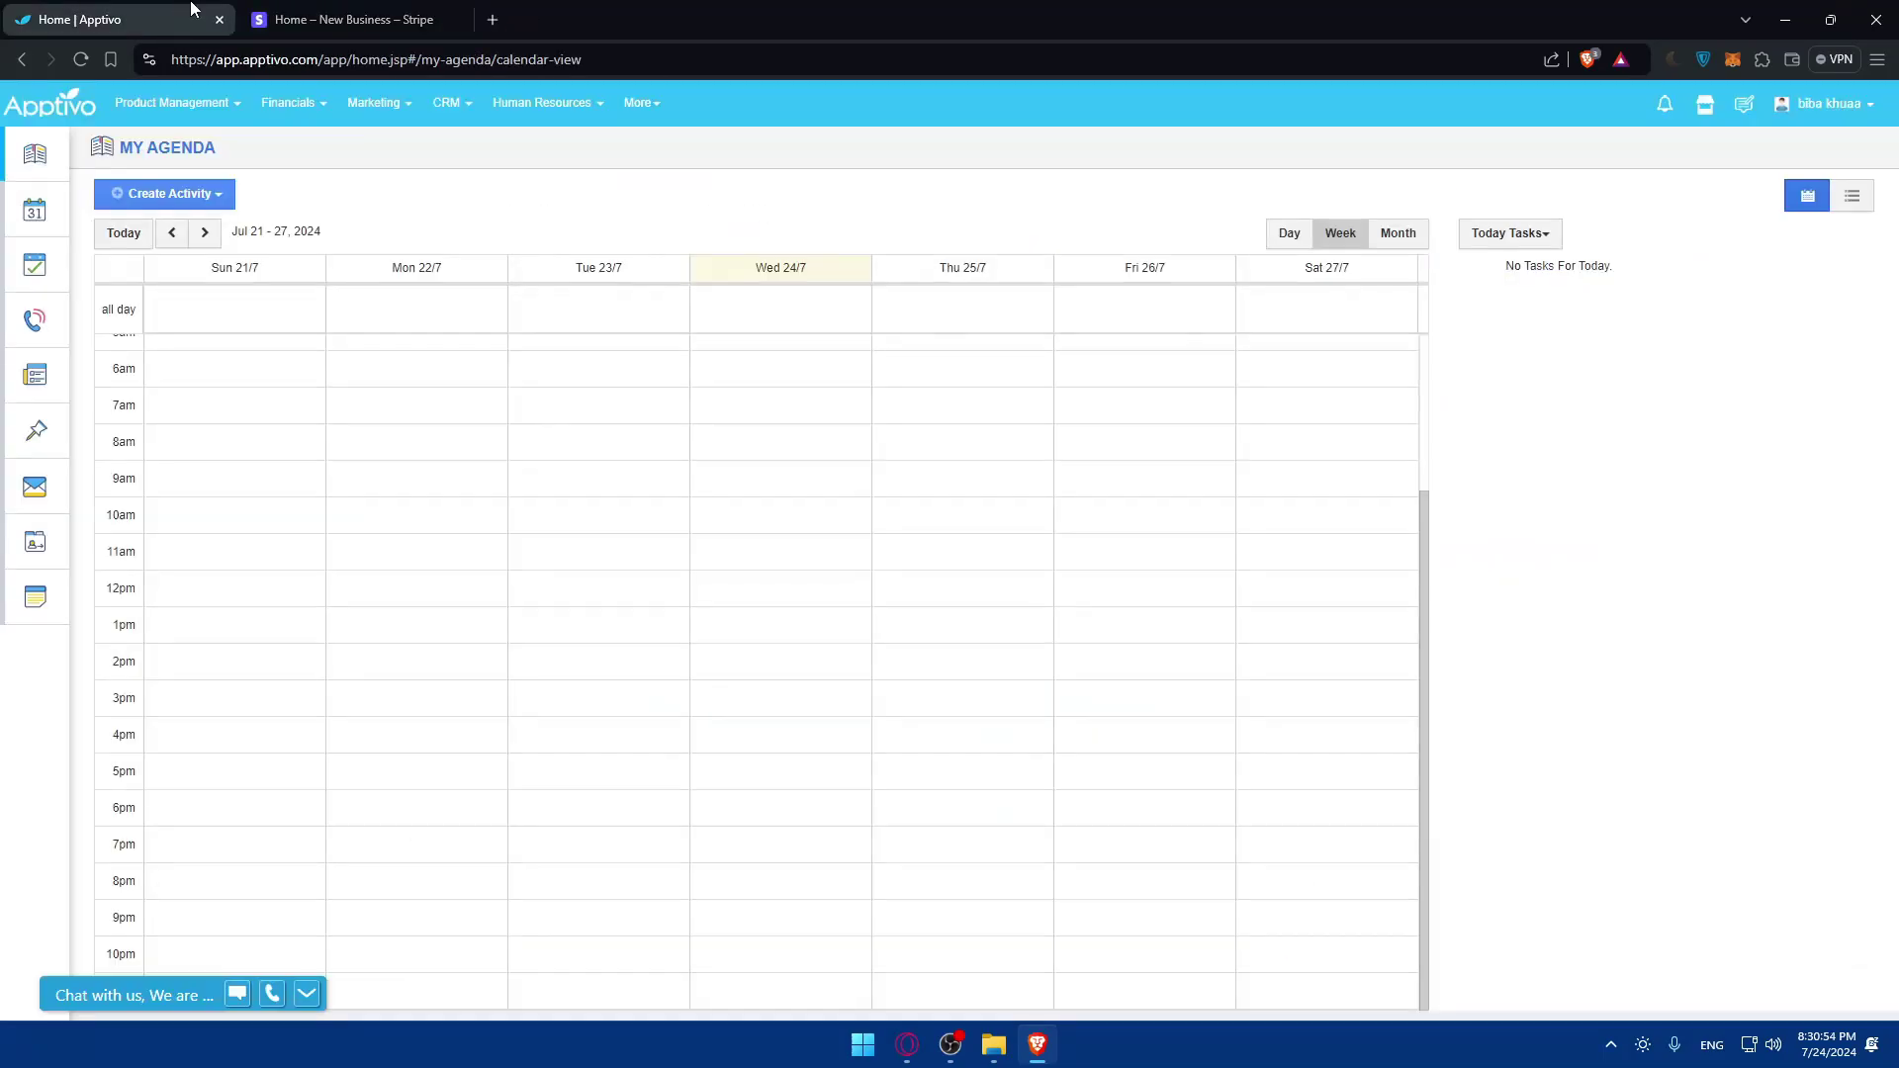
pyautogui.click(366, 12)
pyautogui.click(184, 12)
pyautogui.click(335, 12)
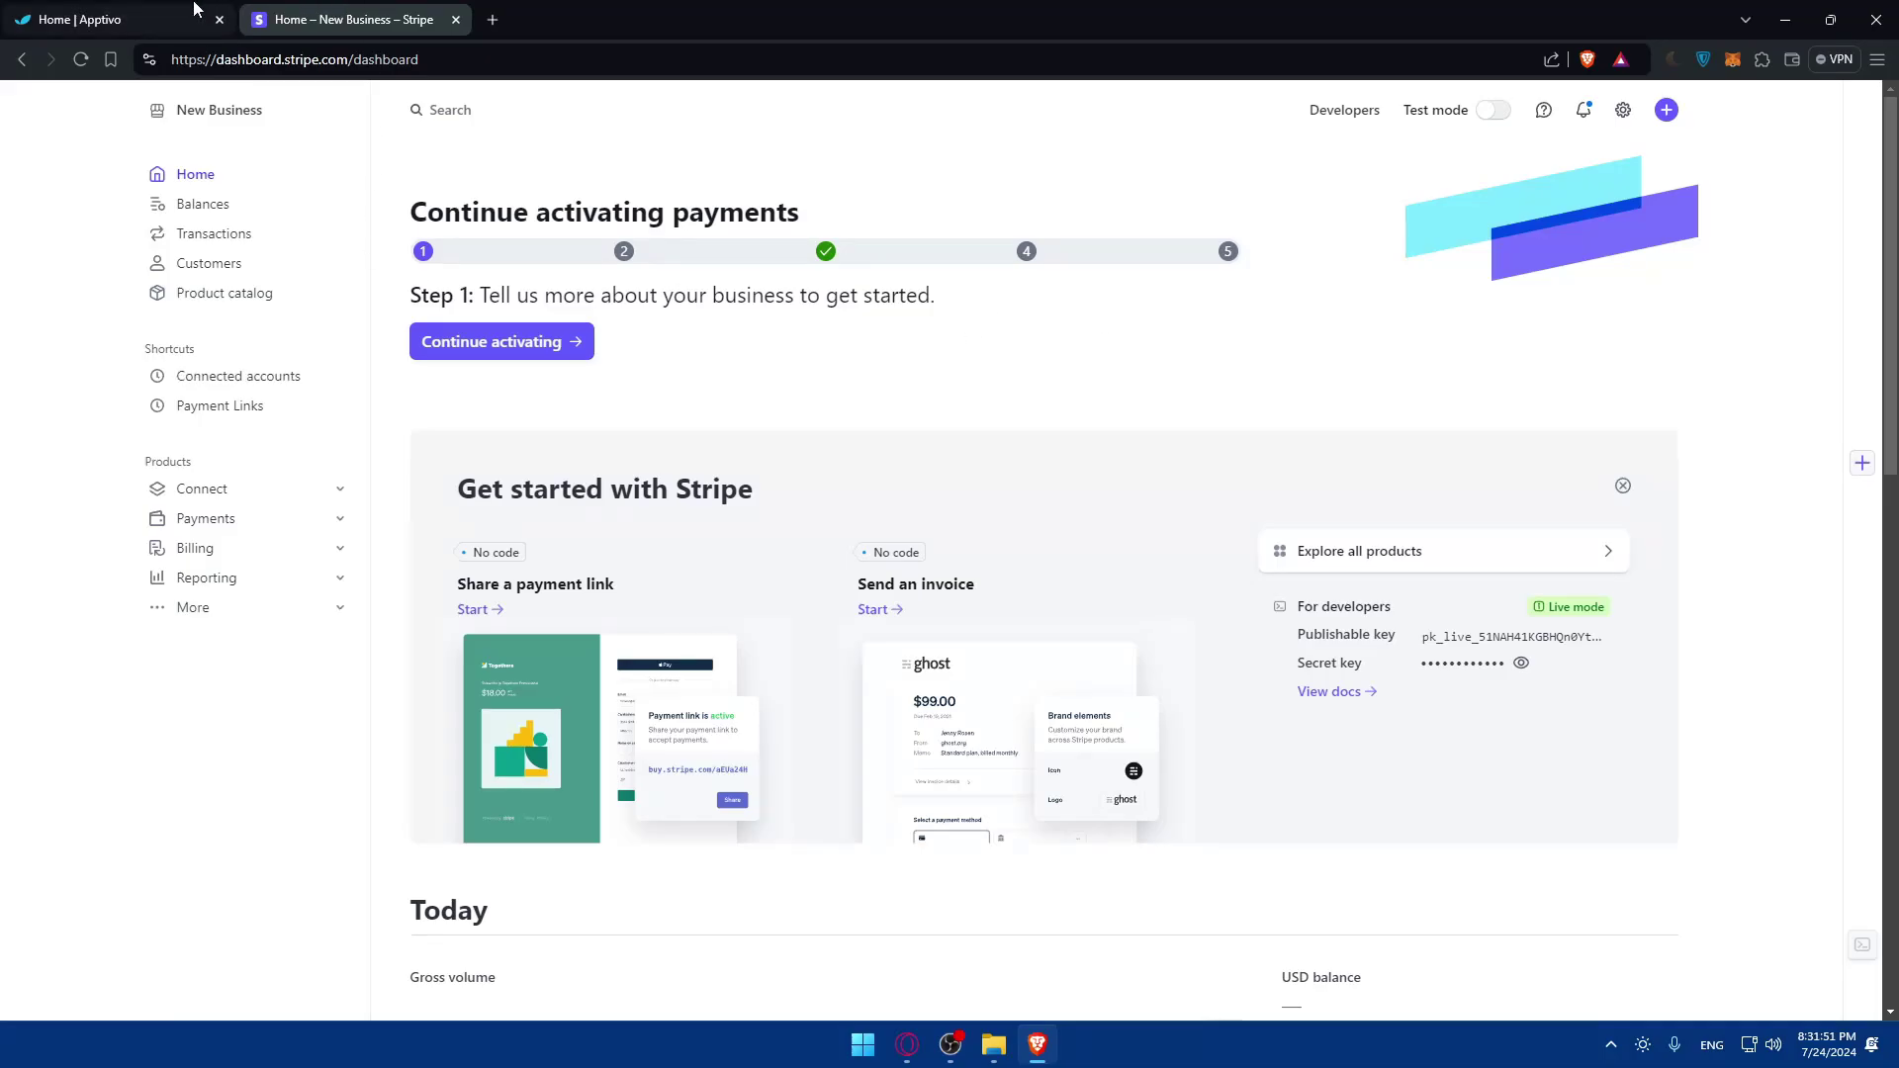
pyautogui.click(119, 18)
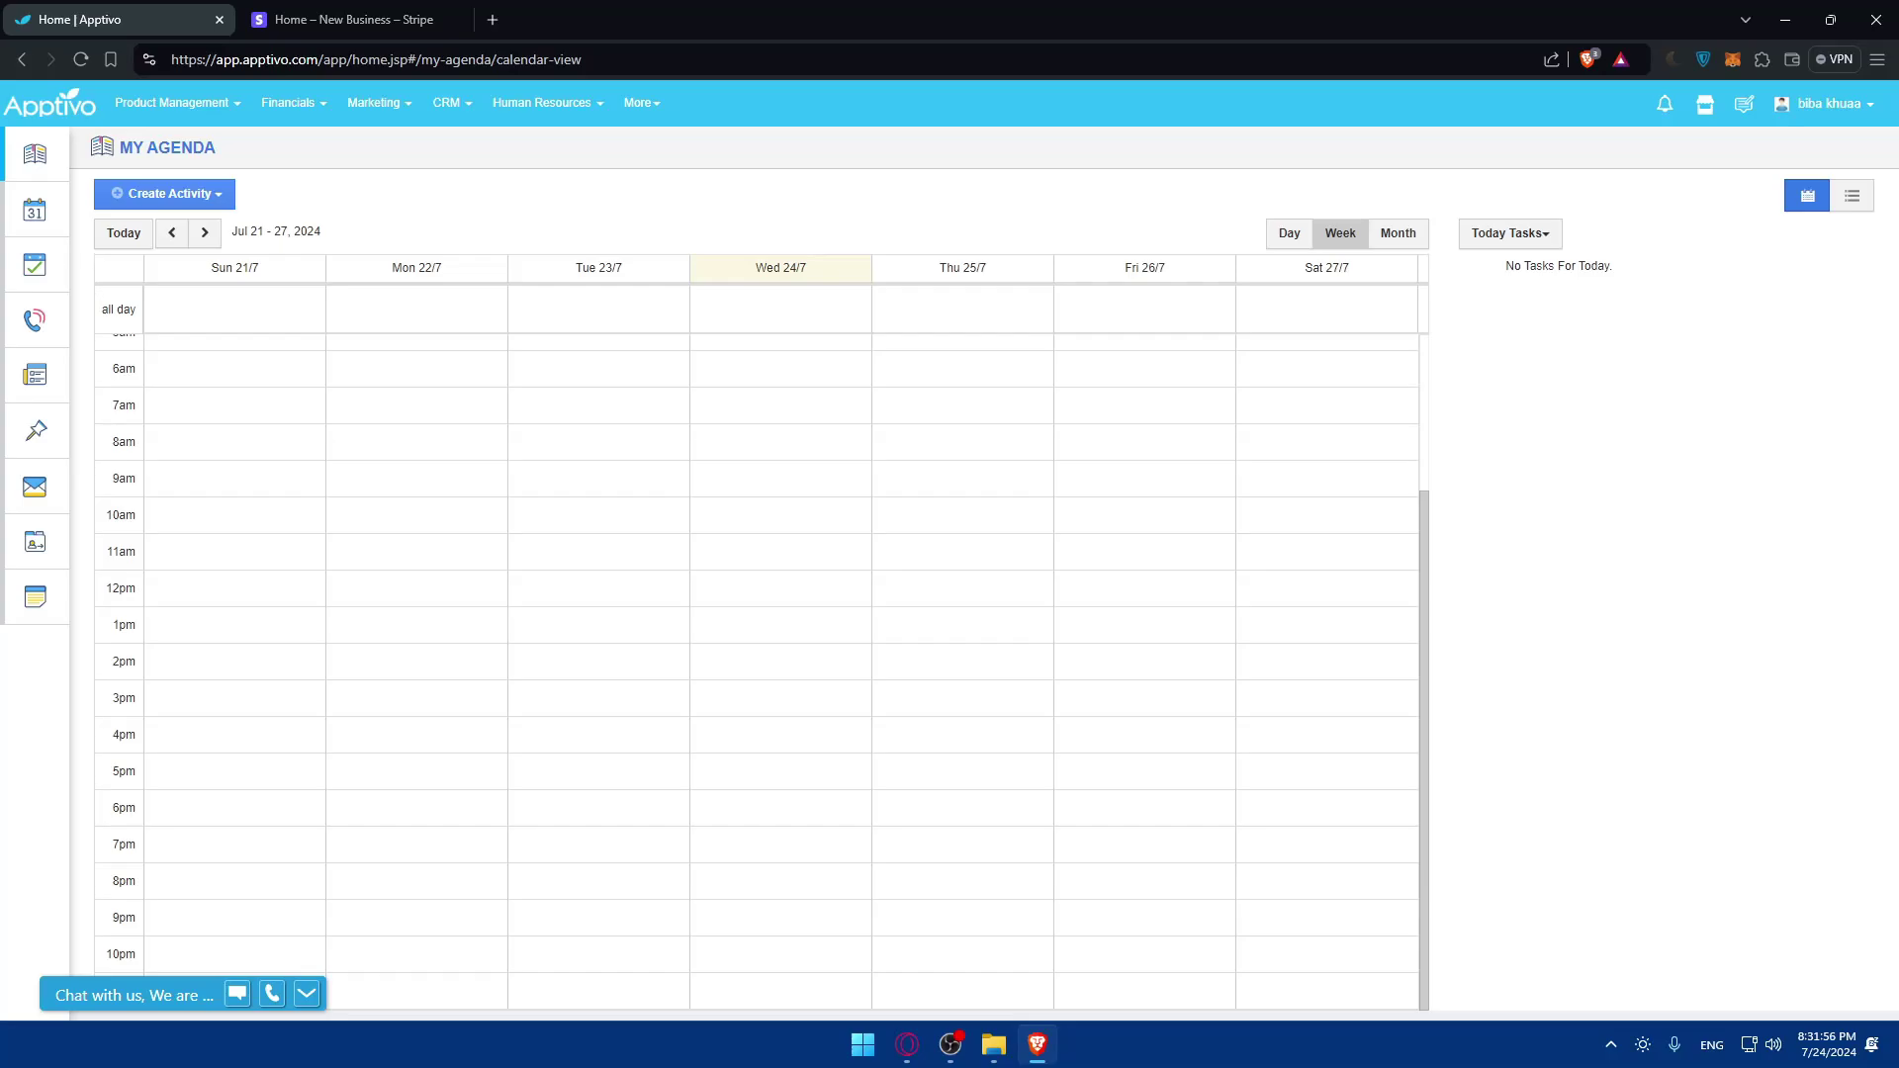
pyautogui.click(493, 19)
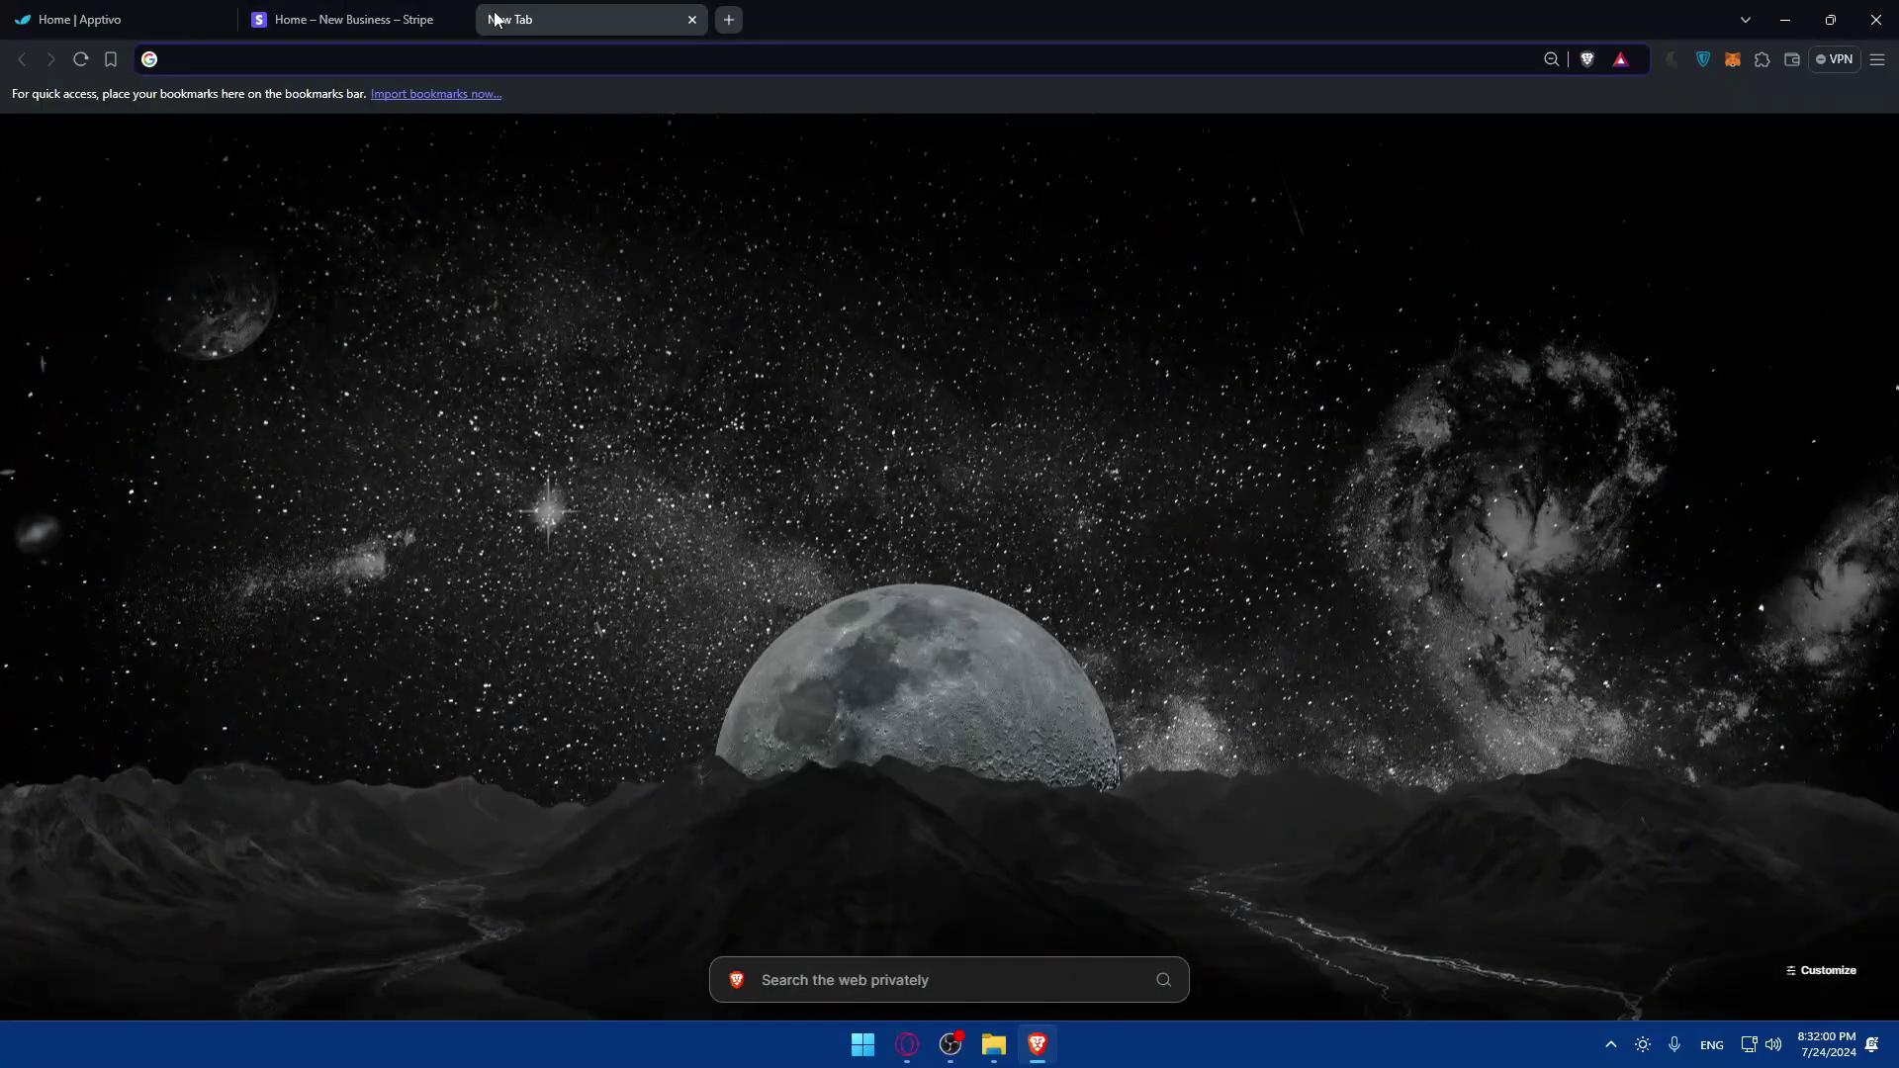
# - Search 'connect apptivo o stripe' and open Apptivo's CRM with Stripe Integration page
pyautogui.write('connect appt')
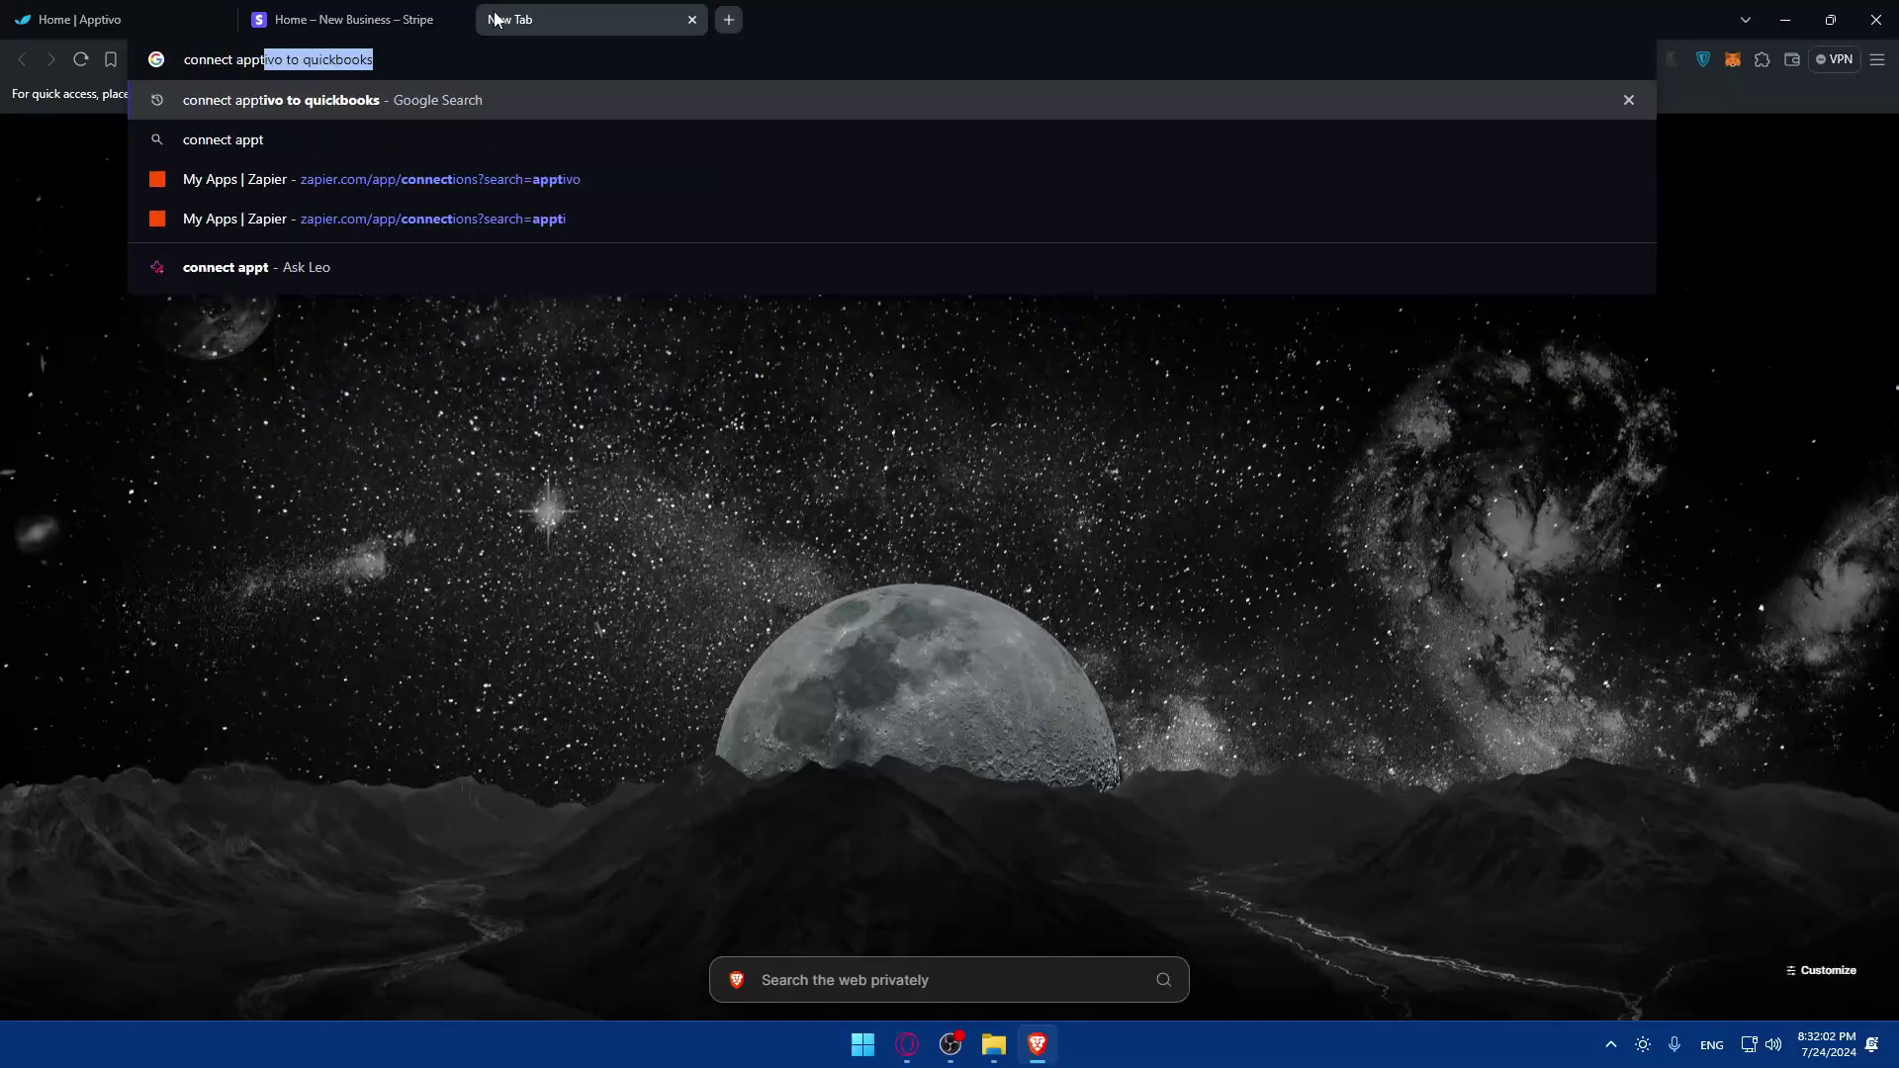
pyautogui.write('ivo o stri')
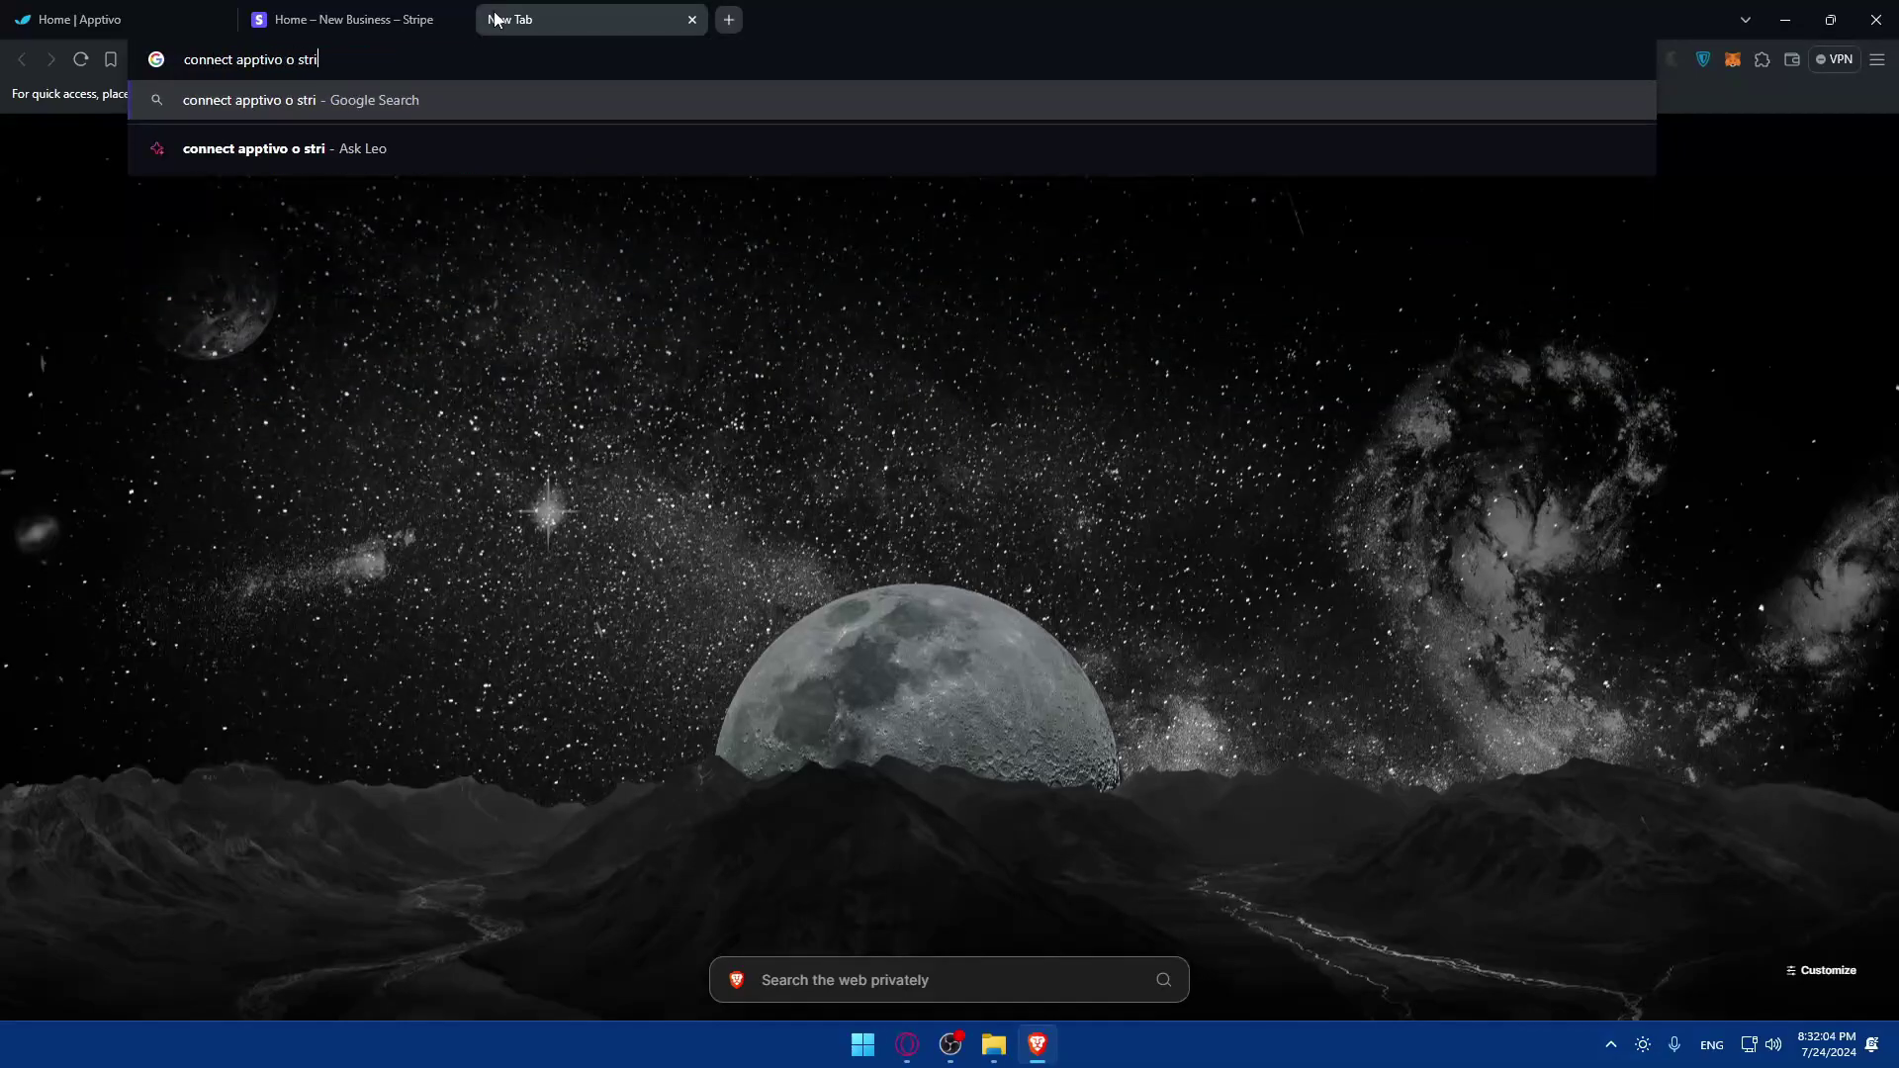
pyautogui.write('pe')
pyautogui.press('Return')
pyautogui.click(396, 300)
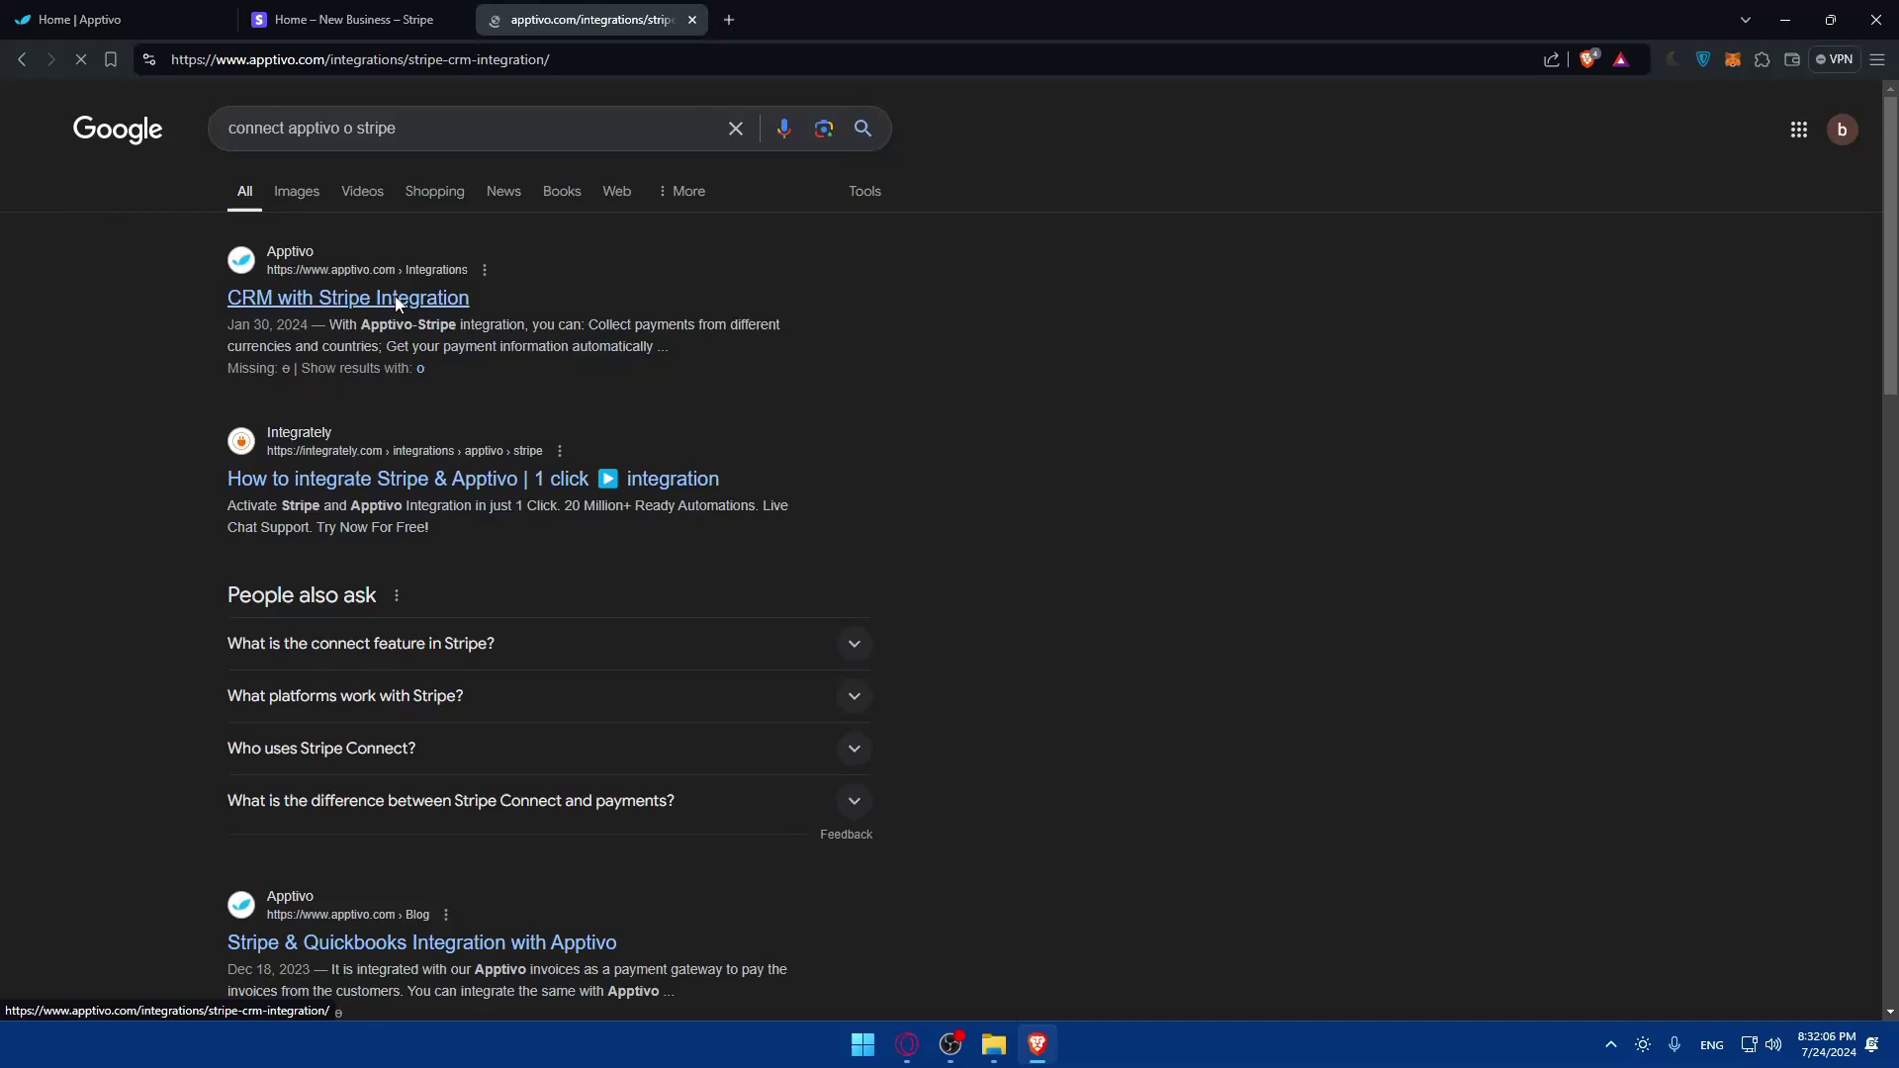
pyautogui.scroll(-2, 1247, 446)
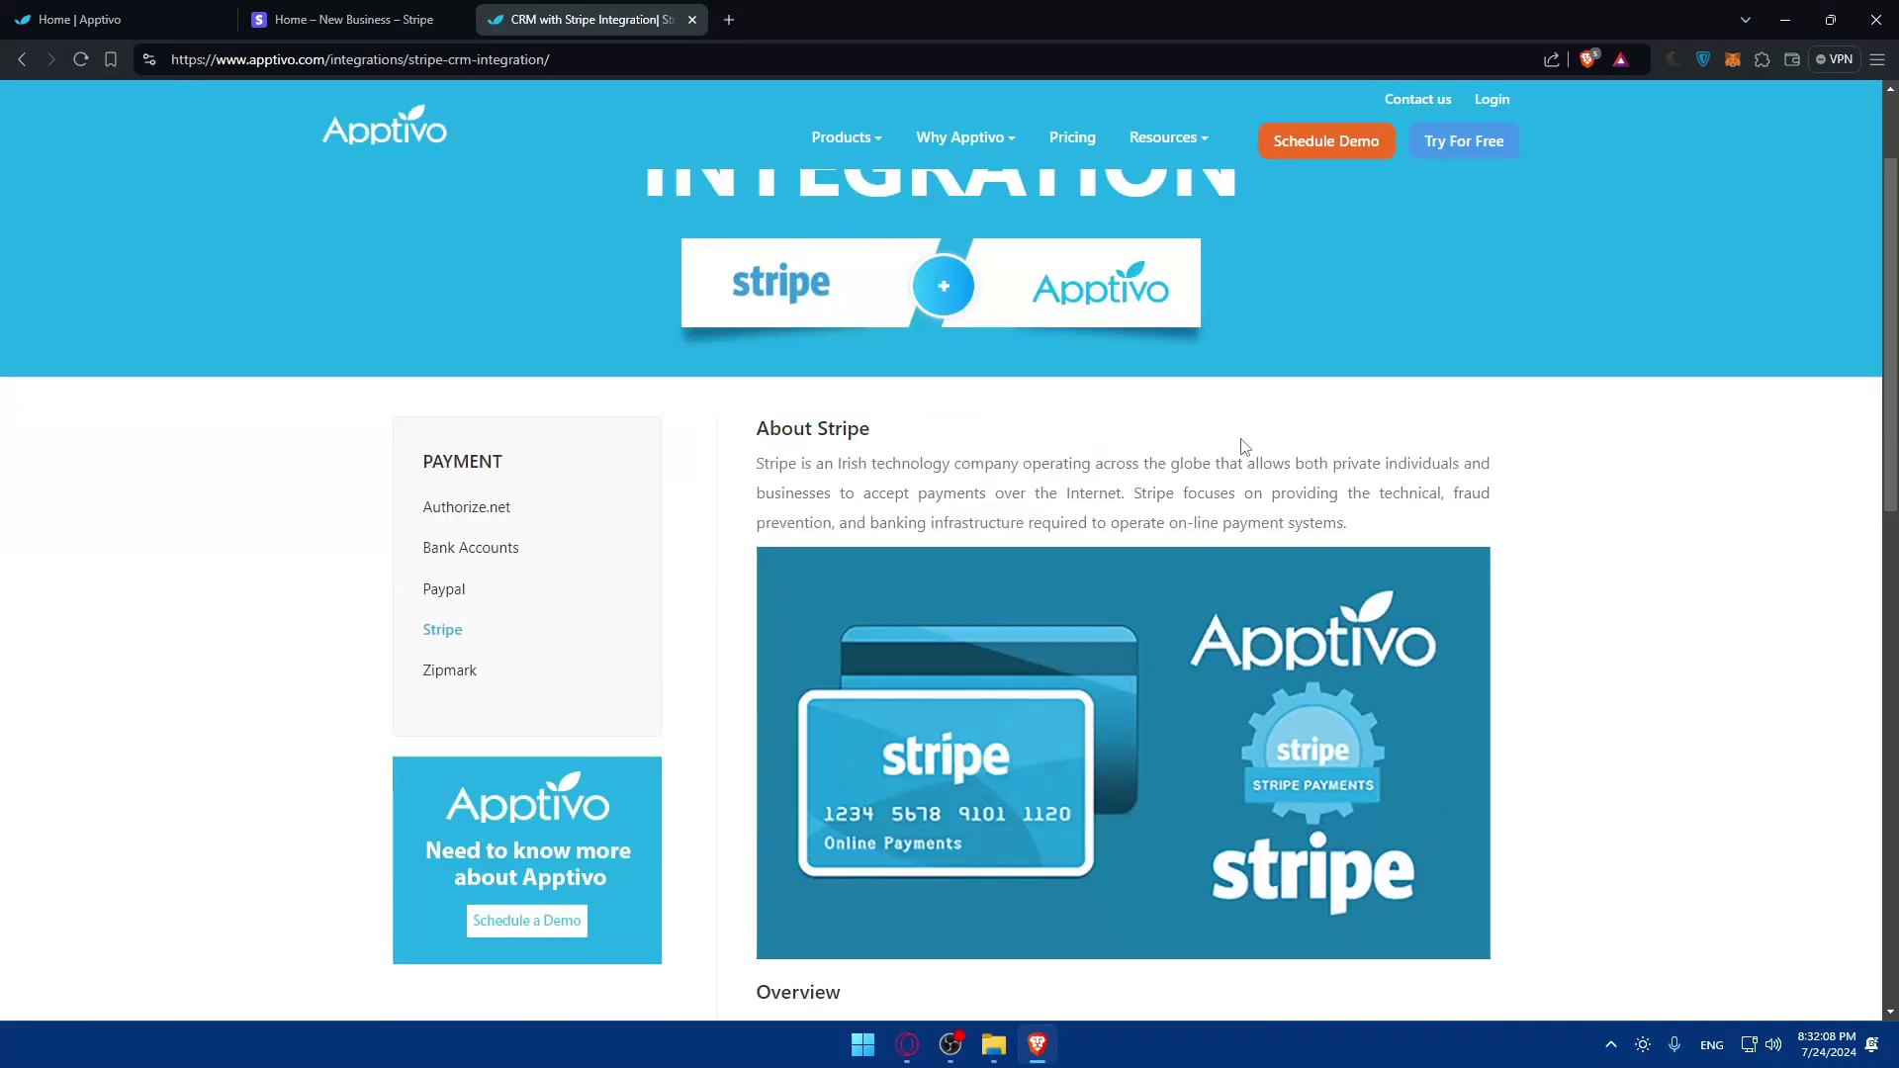
# - Read the integration page's benefits, including 135+ currencies, and its Stripe account requirement
pyautogui.scroll(-5, 1244, 446)
pyautogui.moveTo(755, 498); pyautogui.dragTo(859, 500)
pyautogui.click(859, 501)
pyautogui.scroll(-2, 859, 500)
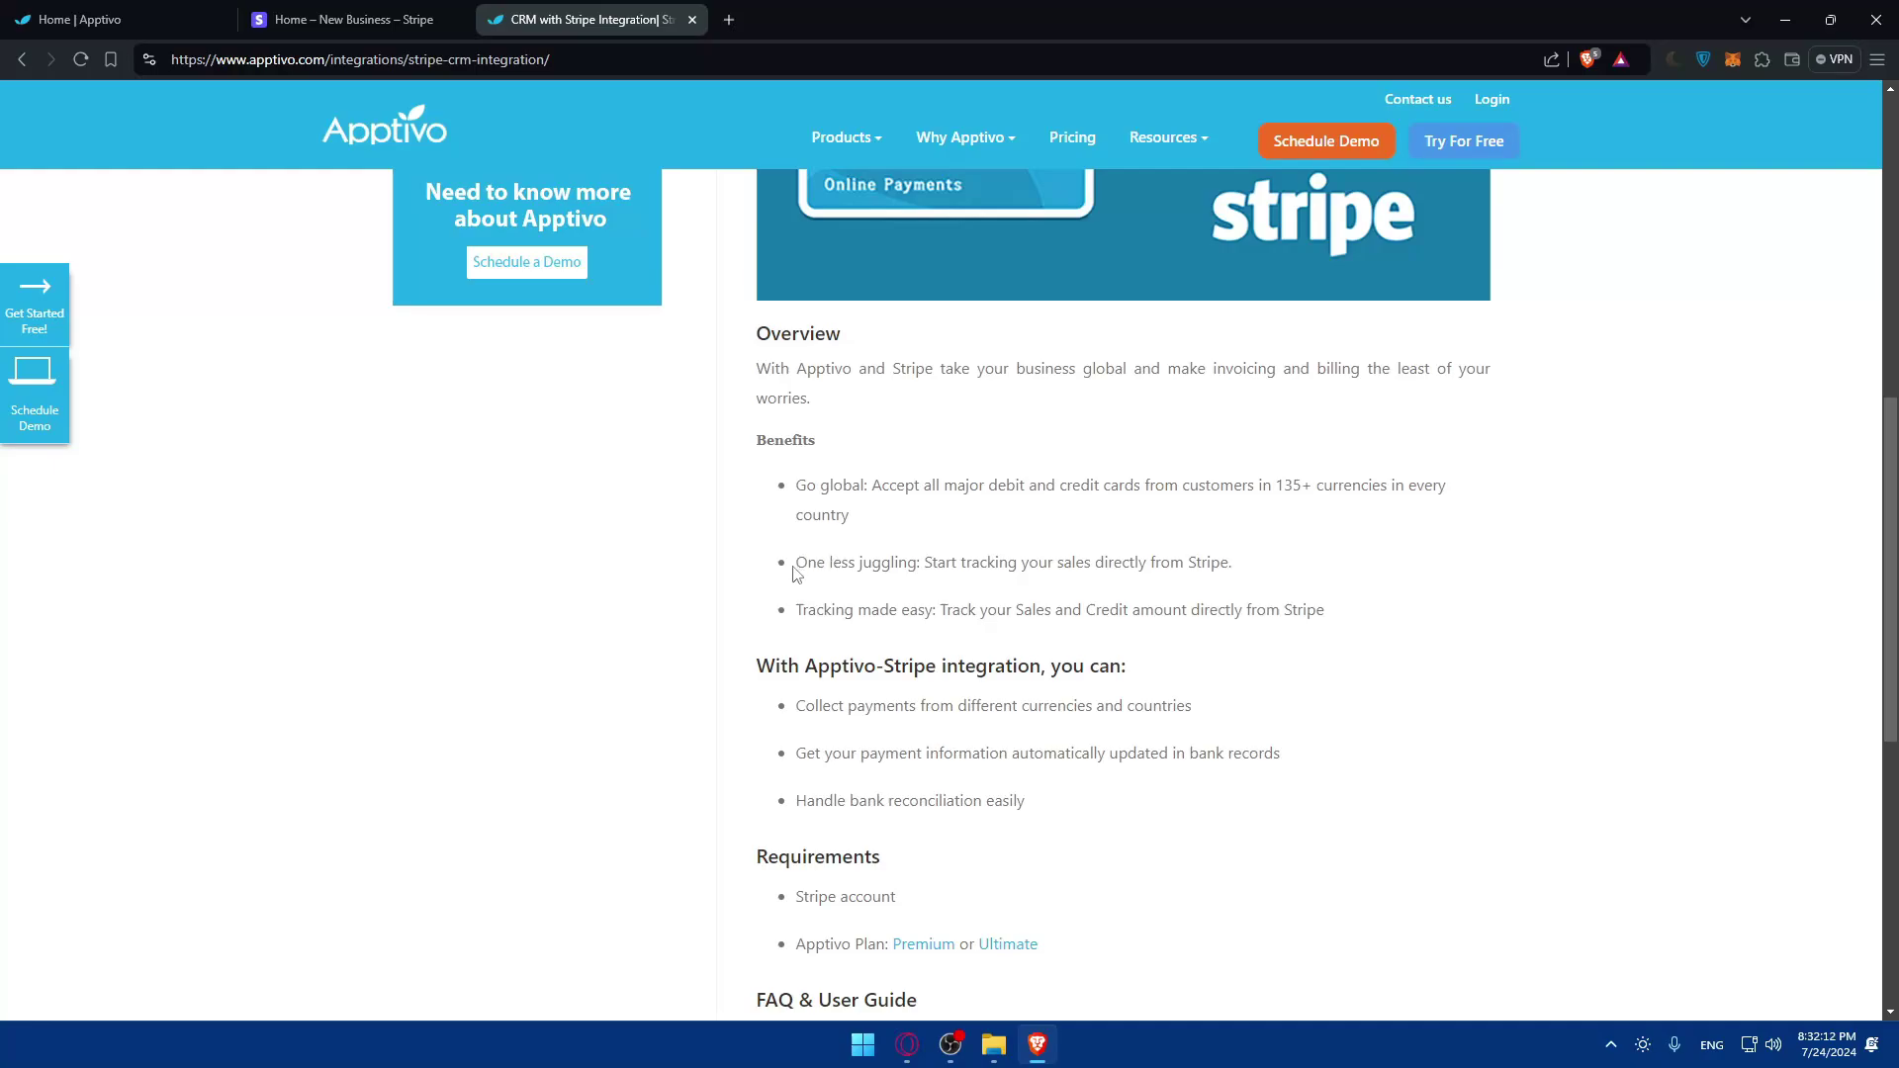
pyautogui.moveTo(872, 484); pyautogui.dragTo(1157, 521)
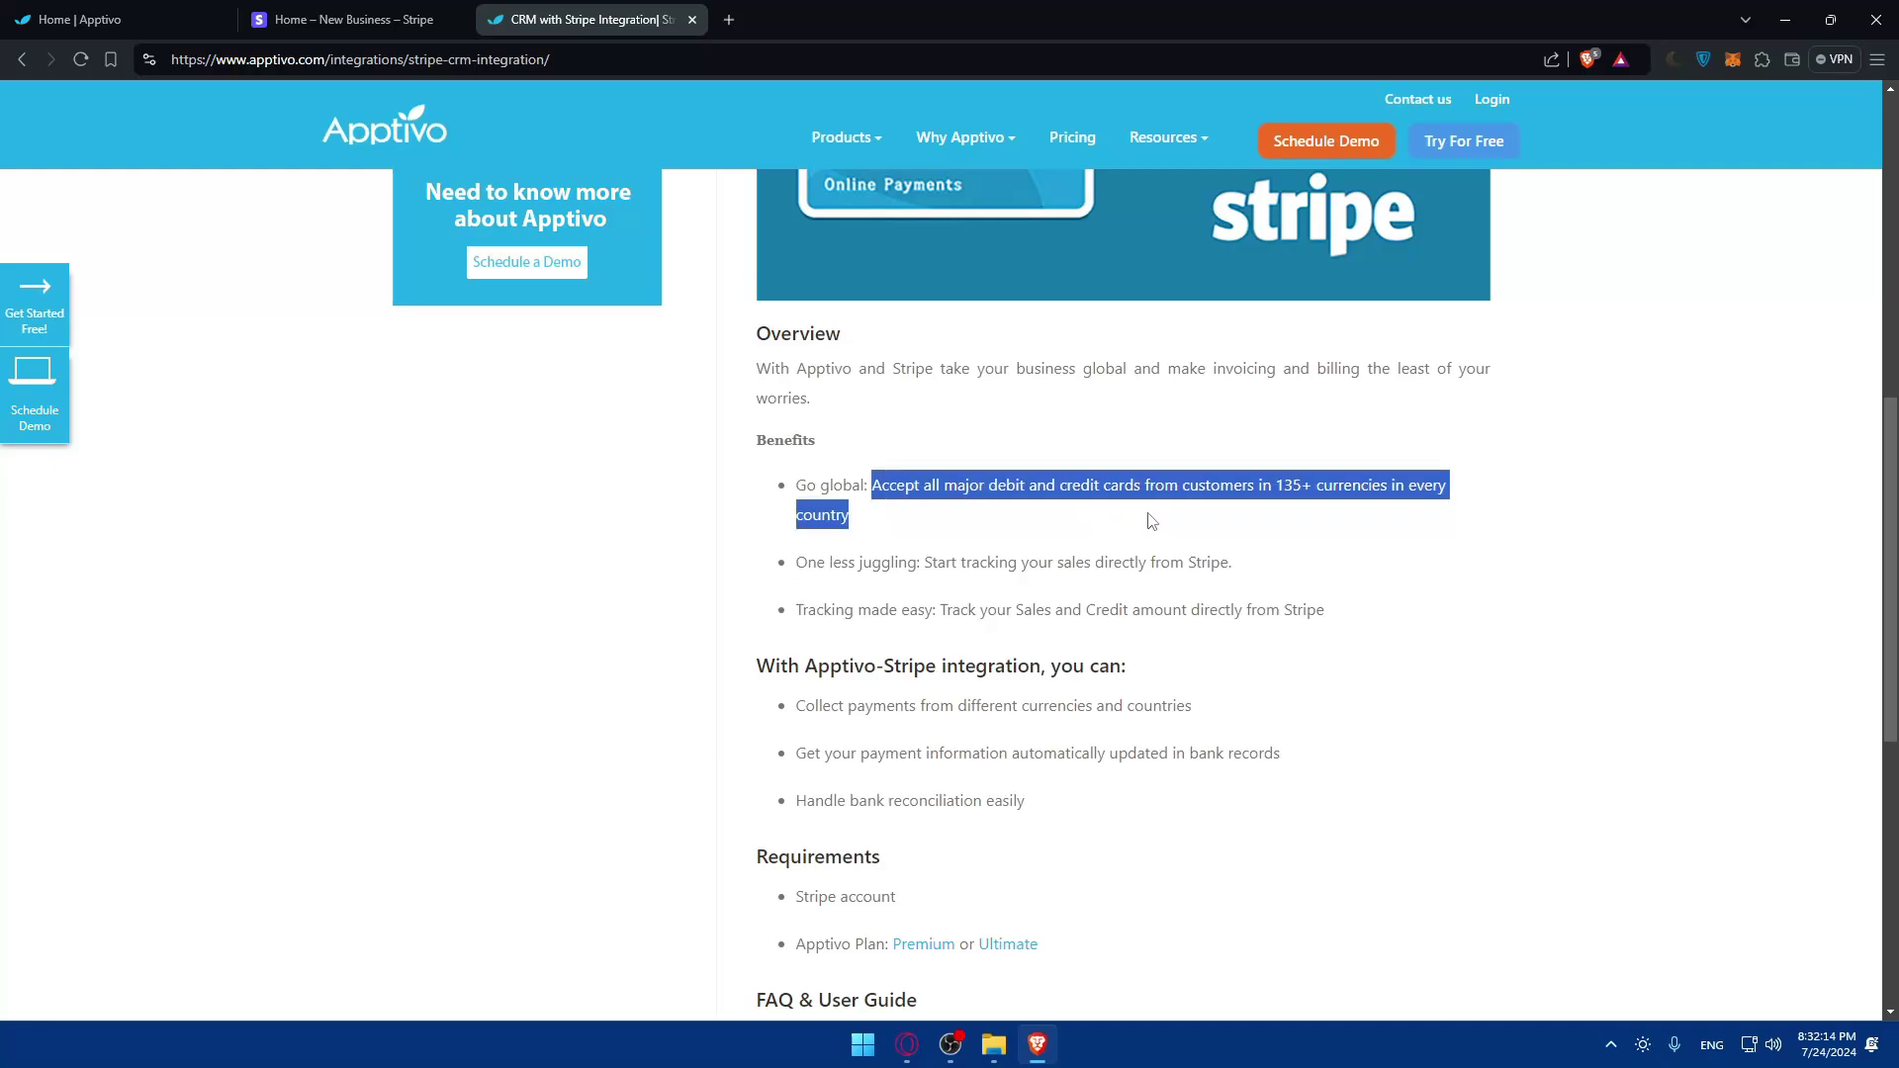
pyautogui.click(1290, 490)
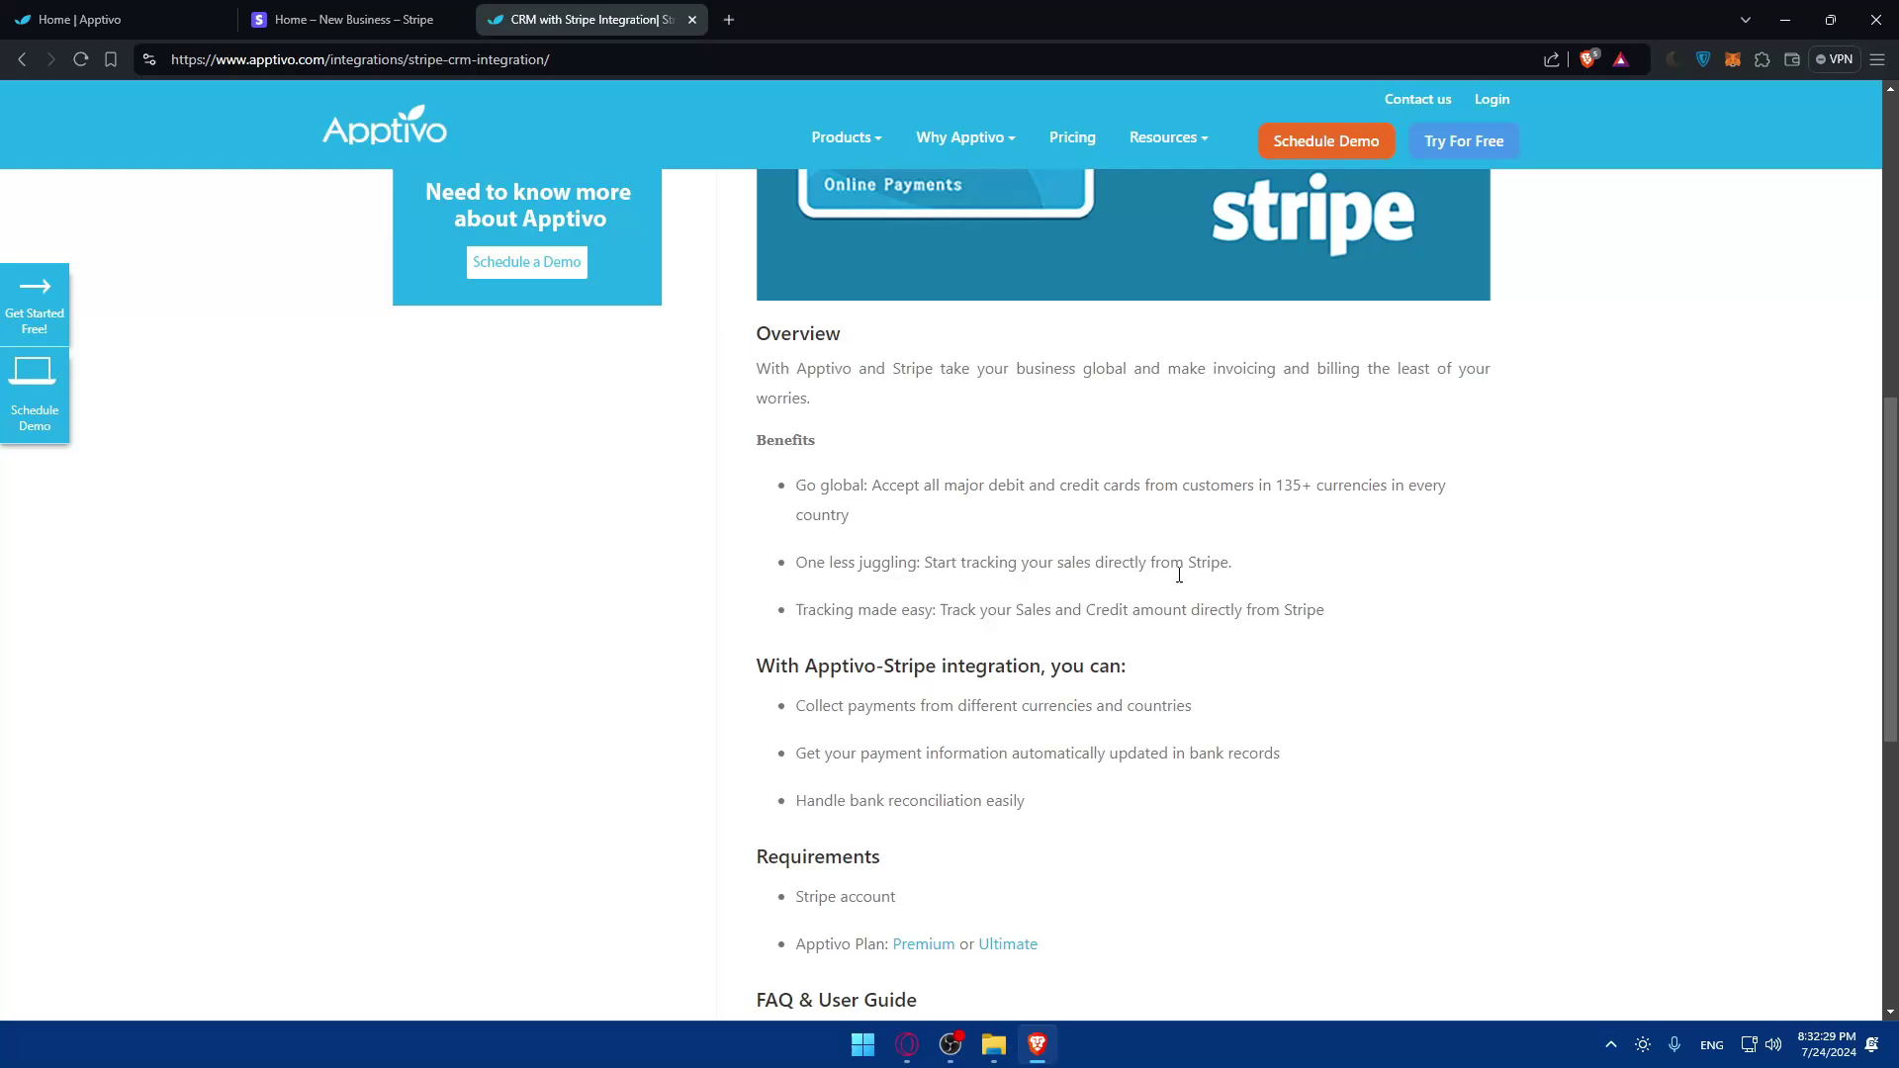
pyautogui.scroll(-2, 805, 625)
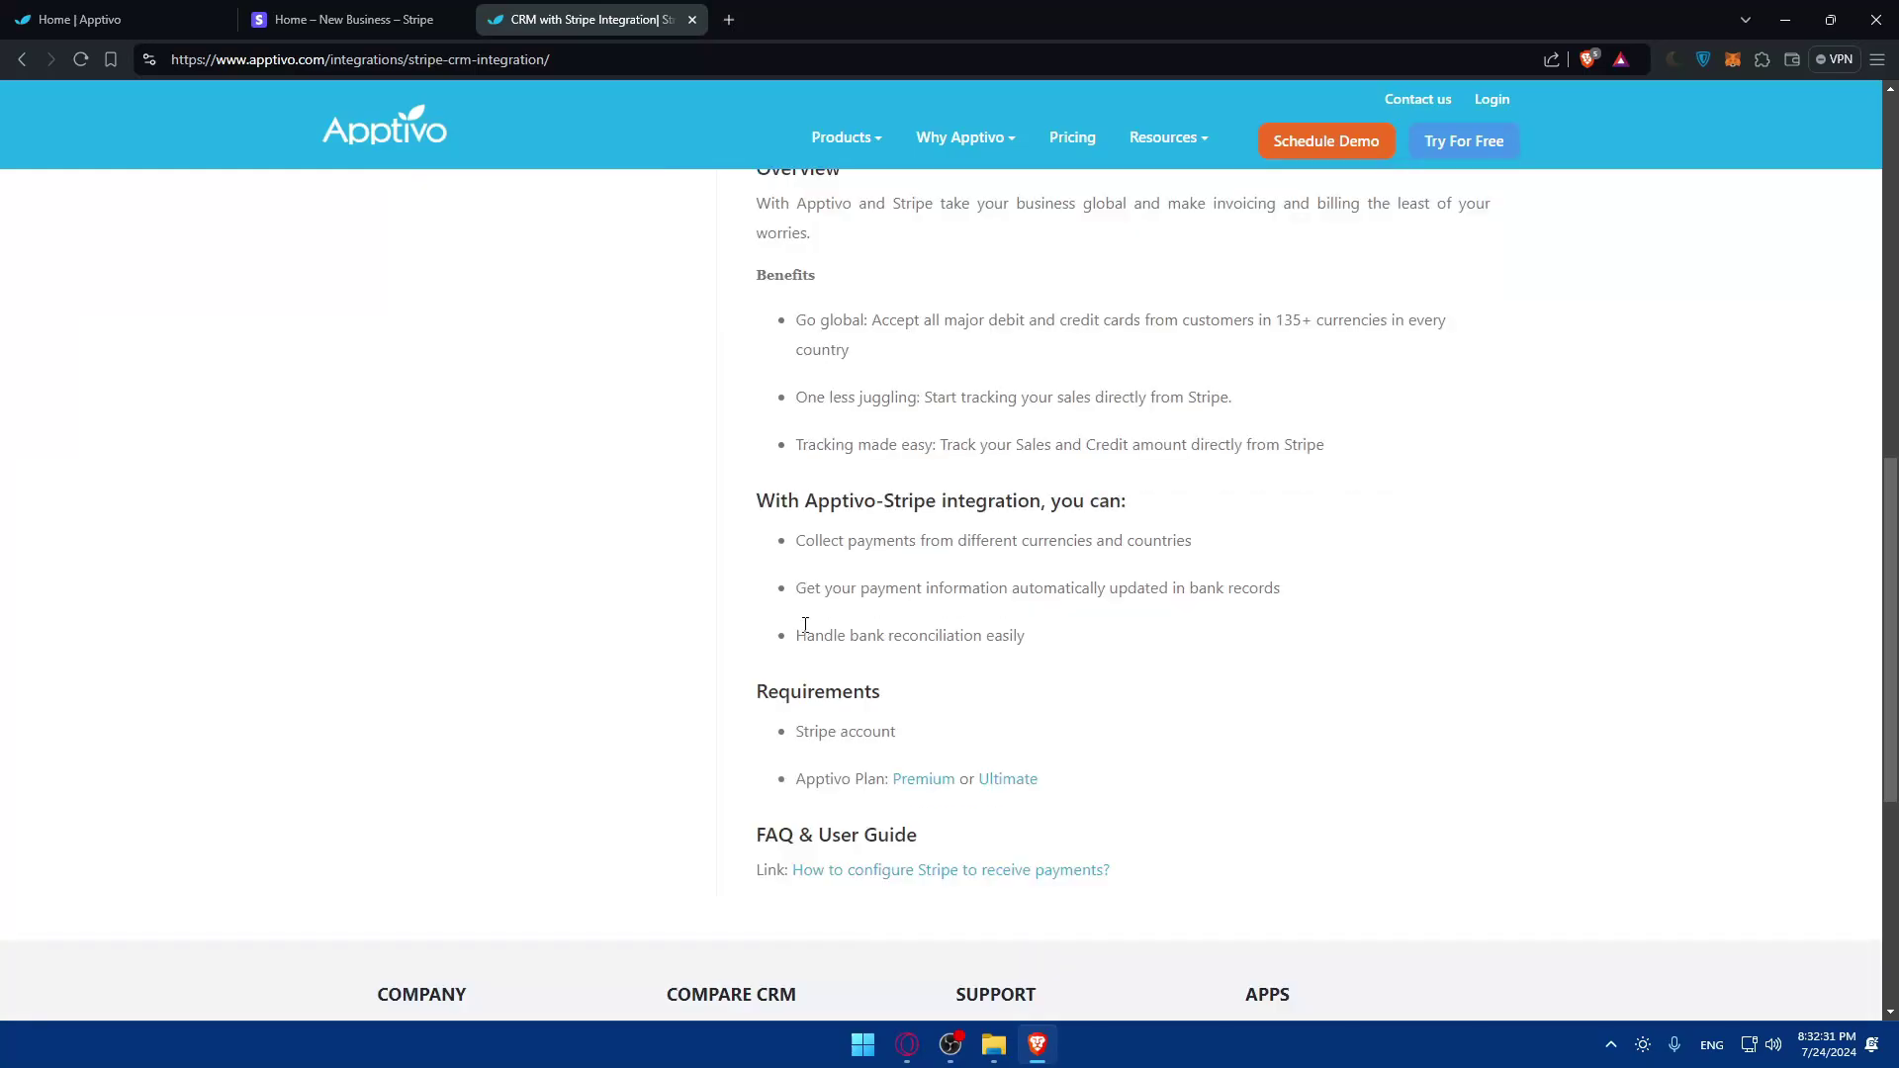
pyautogui.moveTo(758, 502); pyautogui.dragTo(938, 502)
pyautogui.click(859, 502)
pyautogui.moveTo(775, 501); pyautogui.dragTo(1029, 635)
pyautogui.scroll(-2, 864, 590)
pyautogui.click(854, 508)
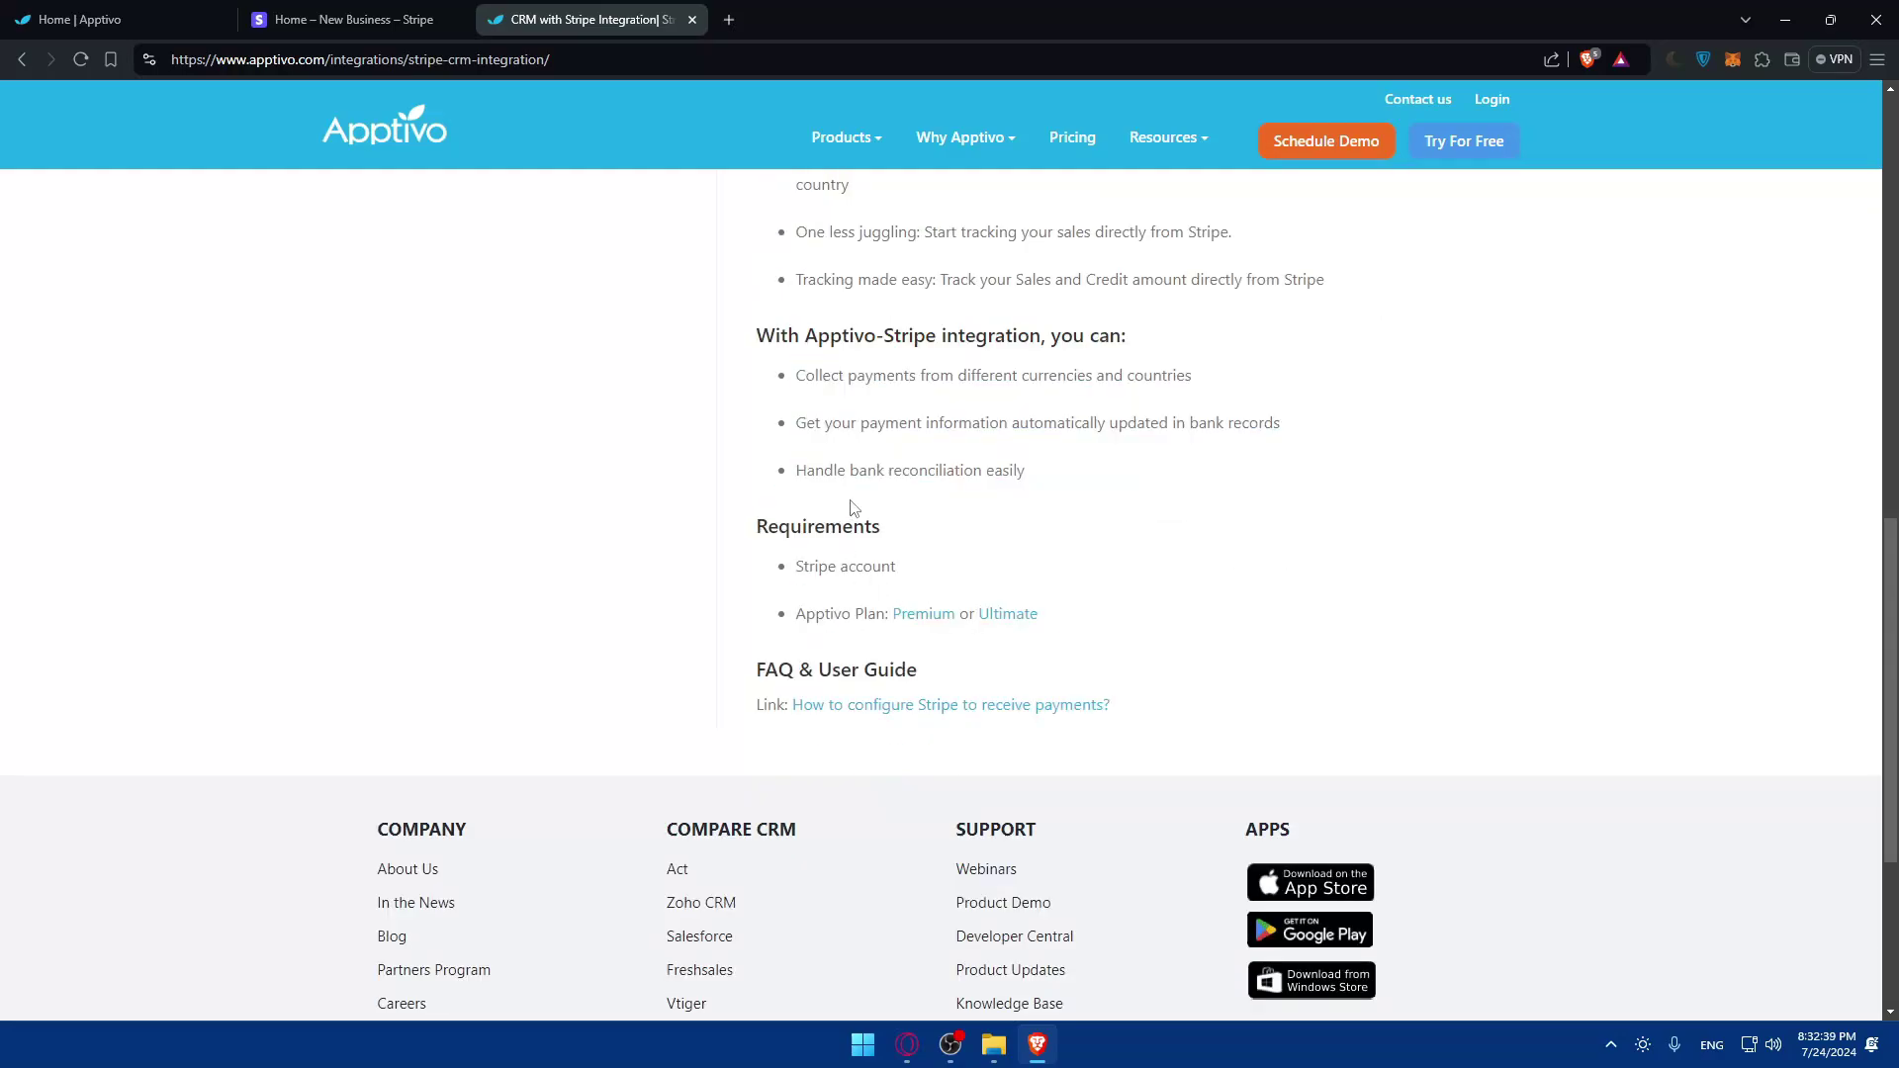
pyautogui.moveTo(909, 579); pyautogui.dragTo(775, 583)
# - Open the Premium and Ultimate plan links in new tabs and go to the Apptivo home
pyautogui.click(395, 20)
pyautogui.click(549, 20)
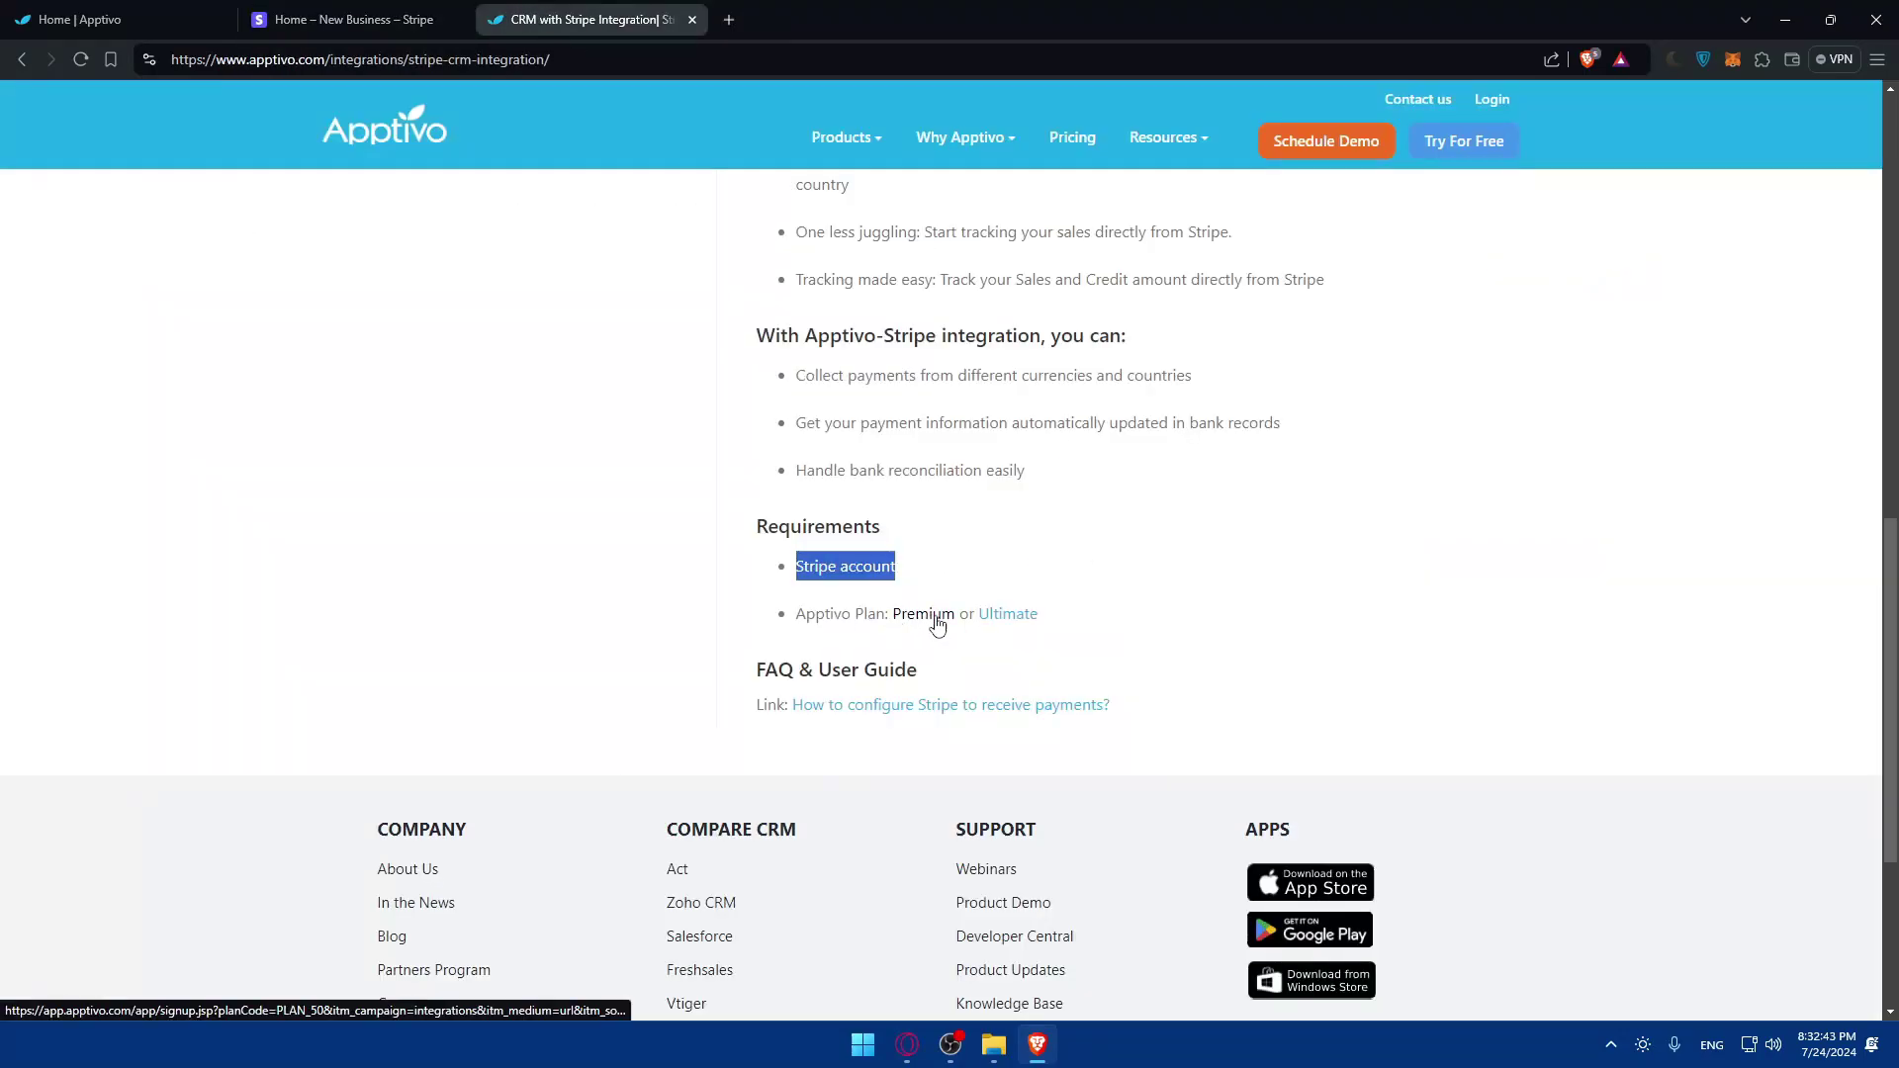
pyautogui.middleClick(922, 623)
pyautogui.middleClick(1011, 617)
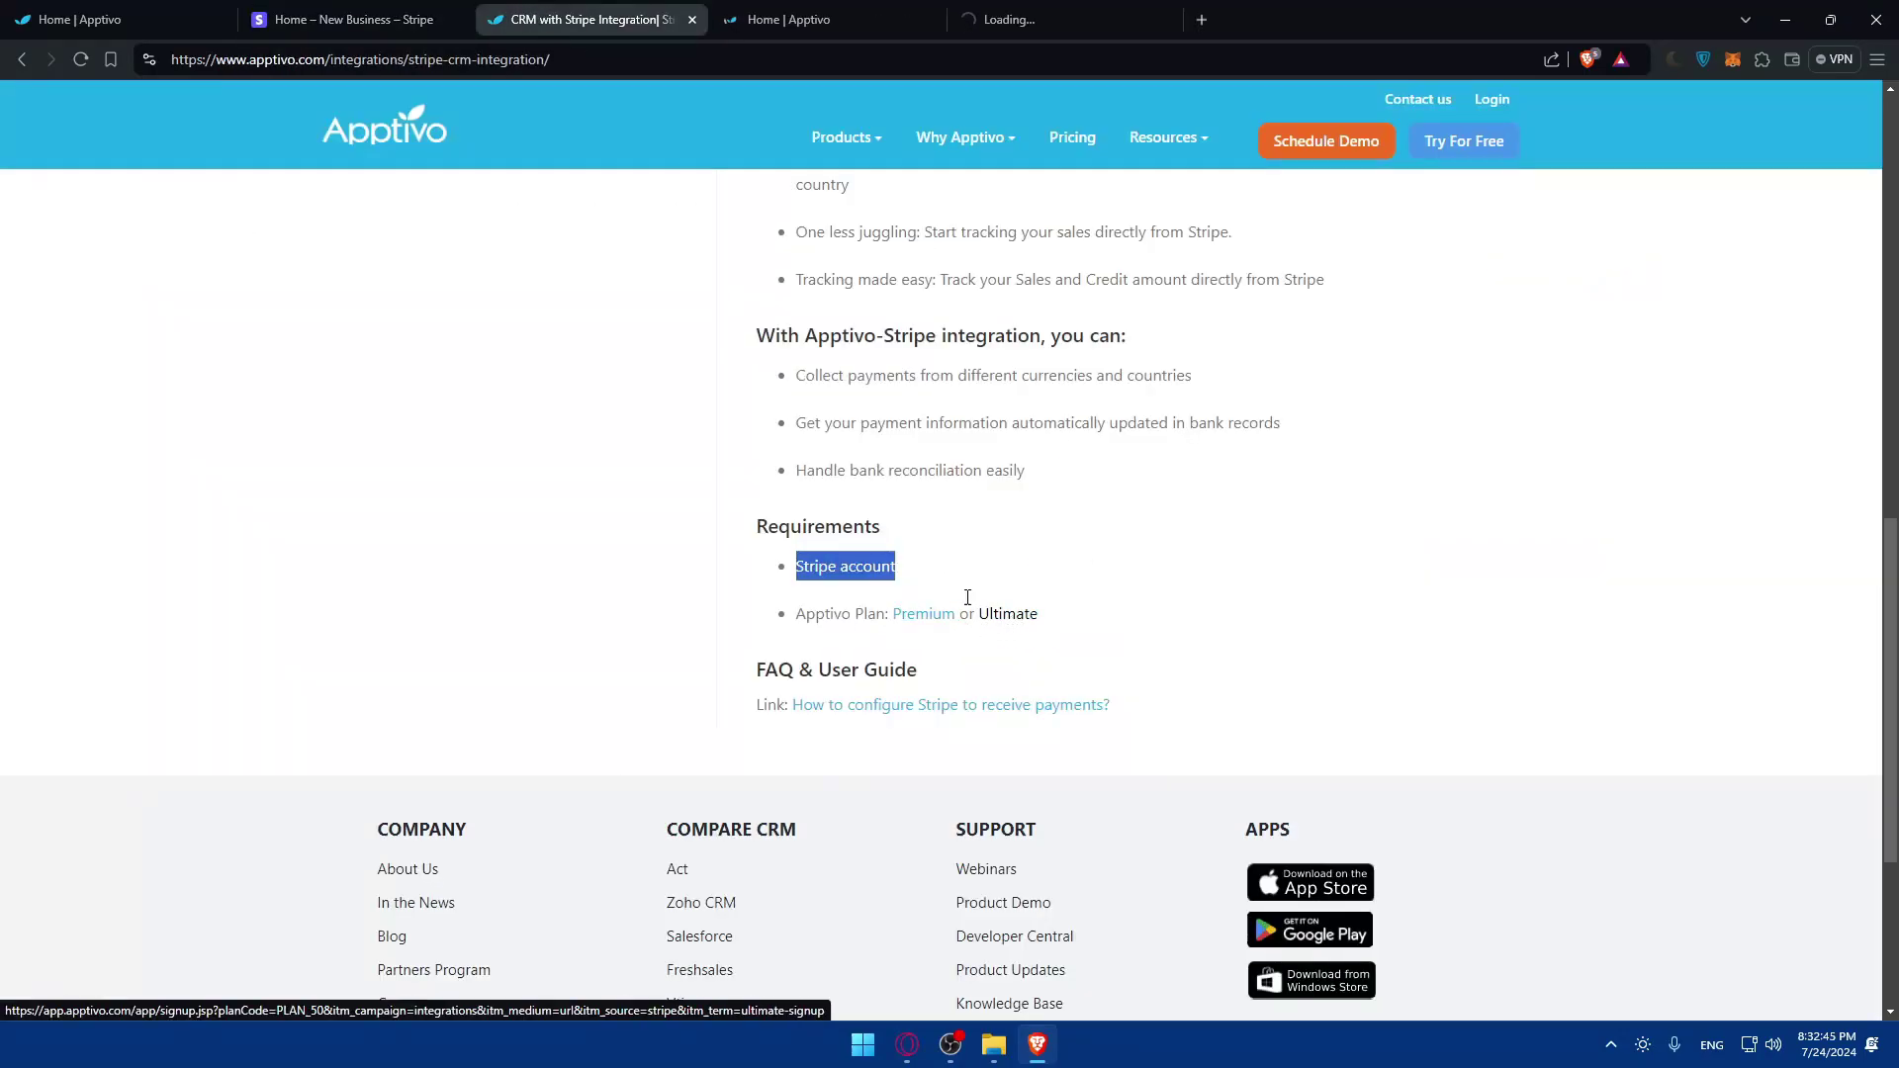
pyautogui.click(782, 11)
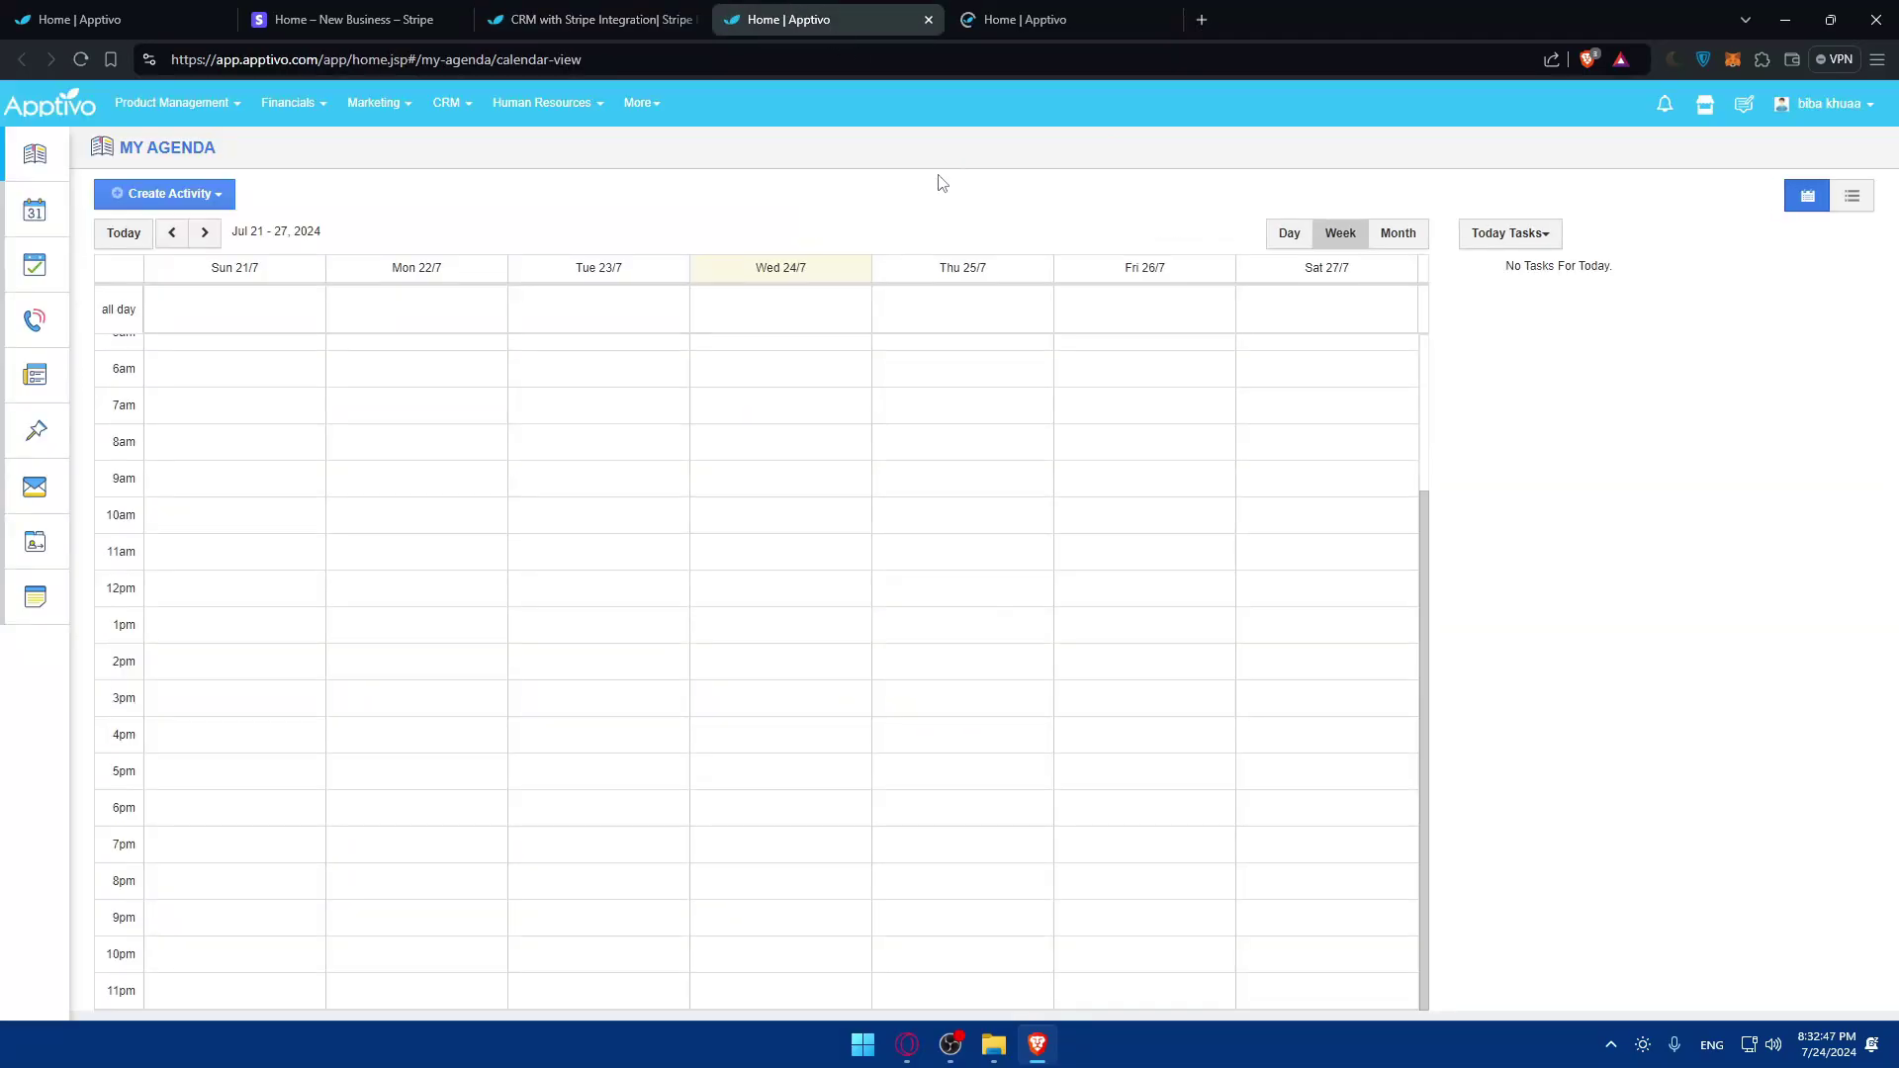
# - Go to Manage Your Account and start the subscription plan upgrade
pyautogui.click(462, 109)
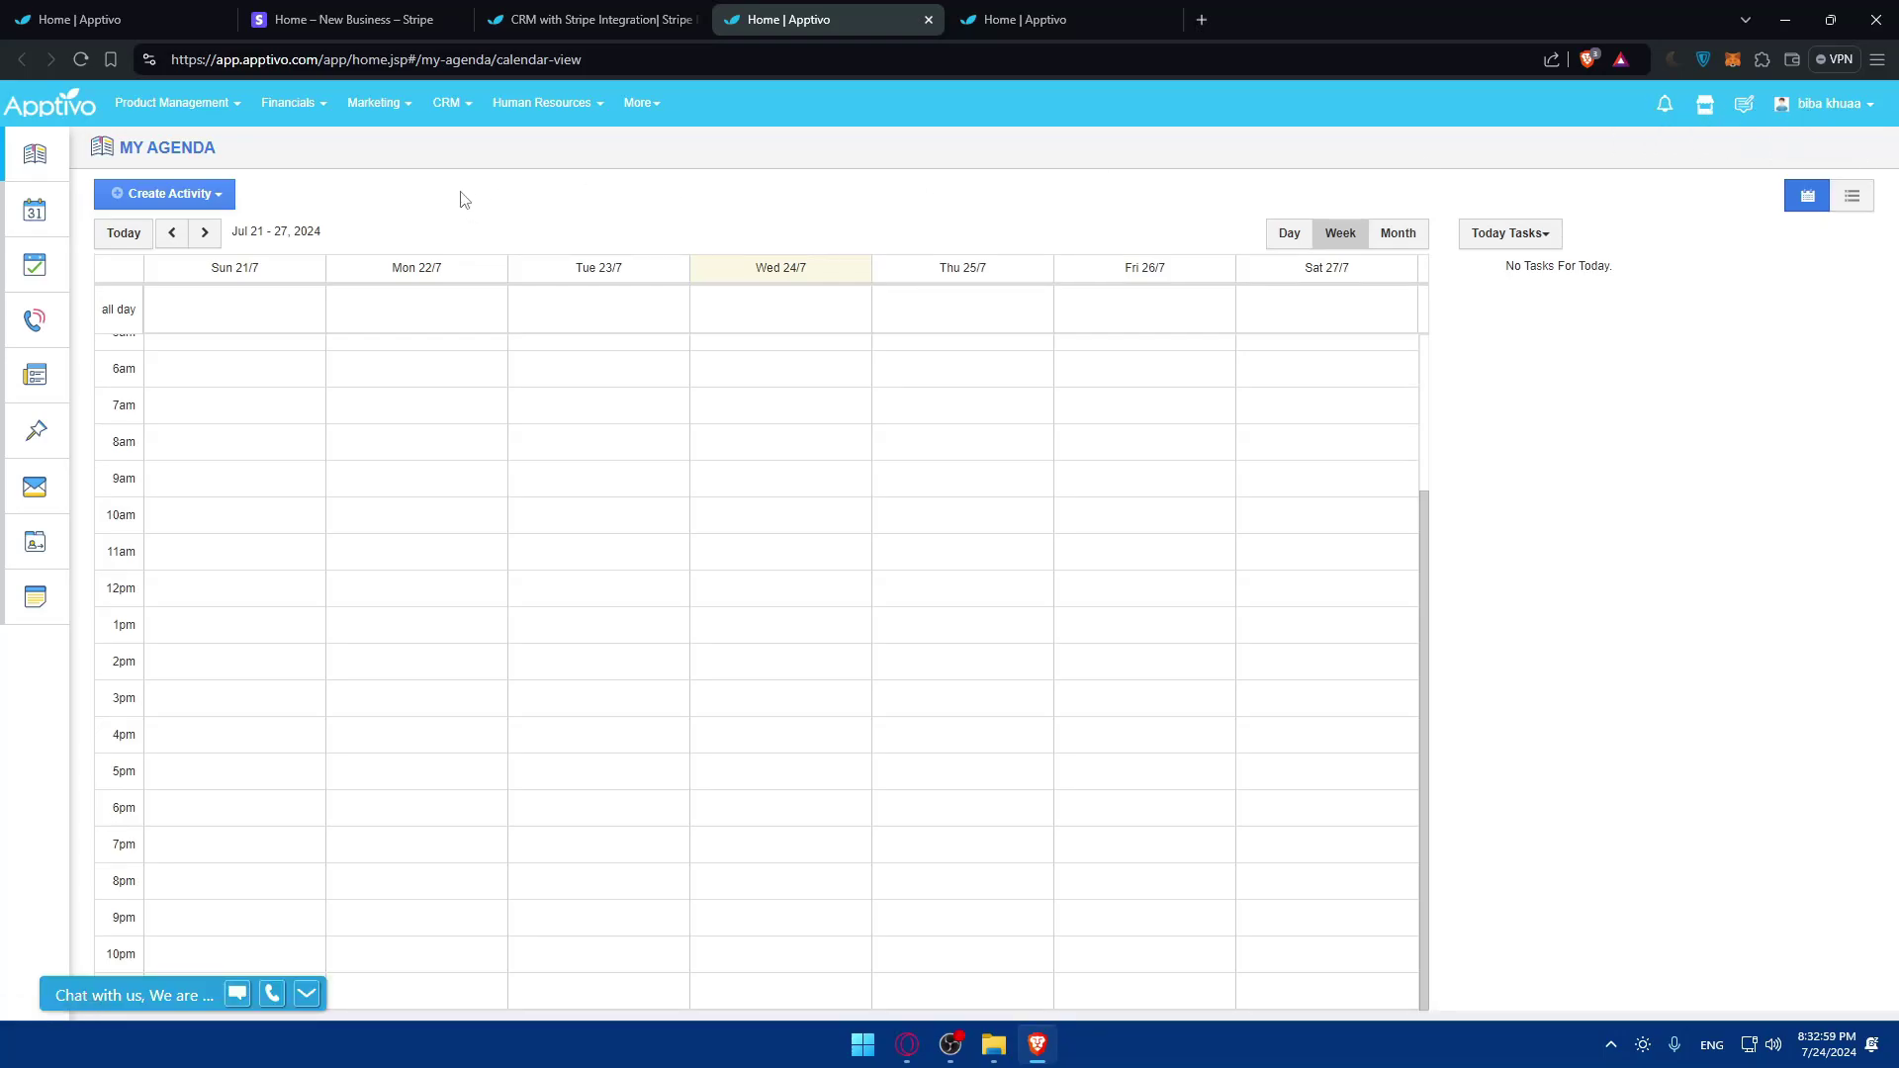
pyautogui.click(1828, 107)
pyautogui.click(1751, 242)
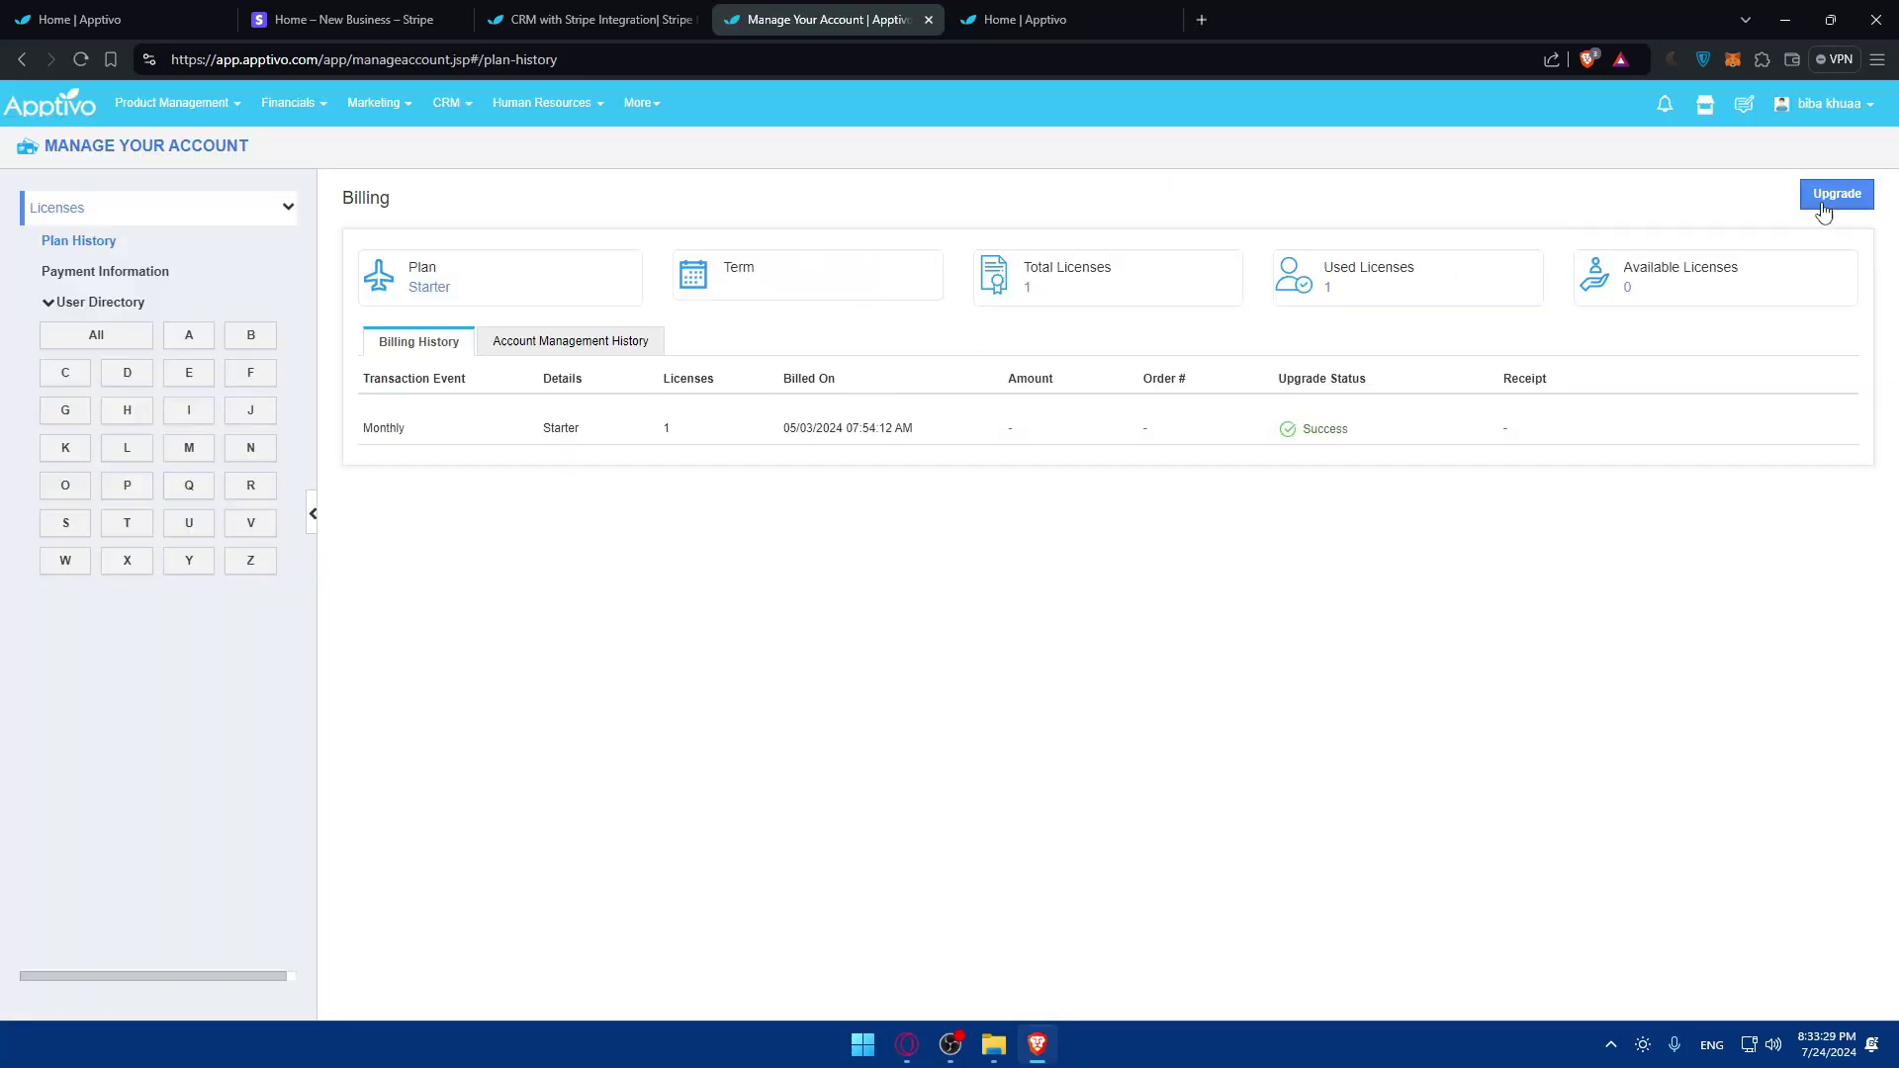
pyautogui.click(1833, 202)
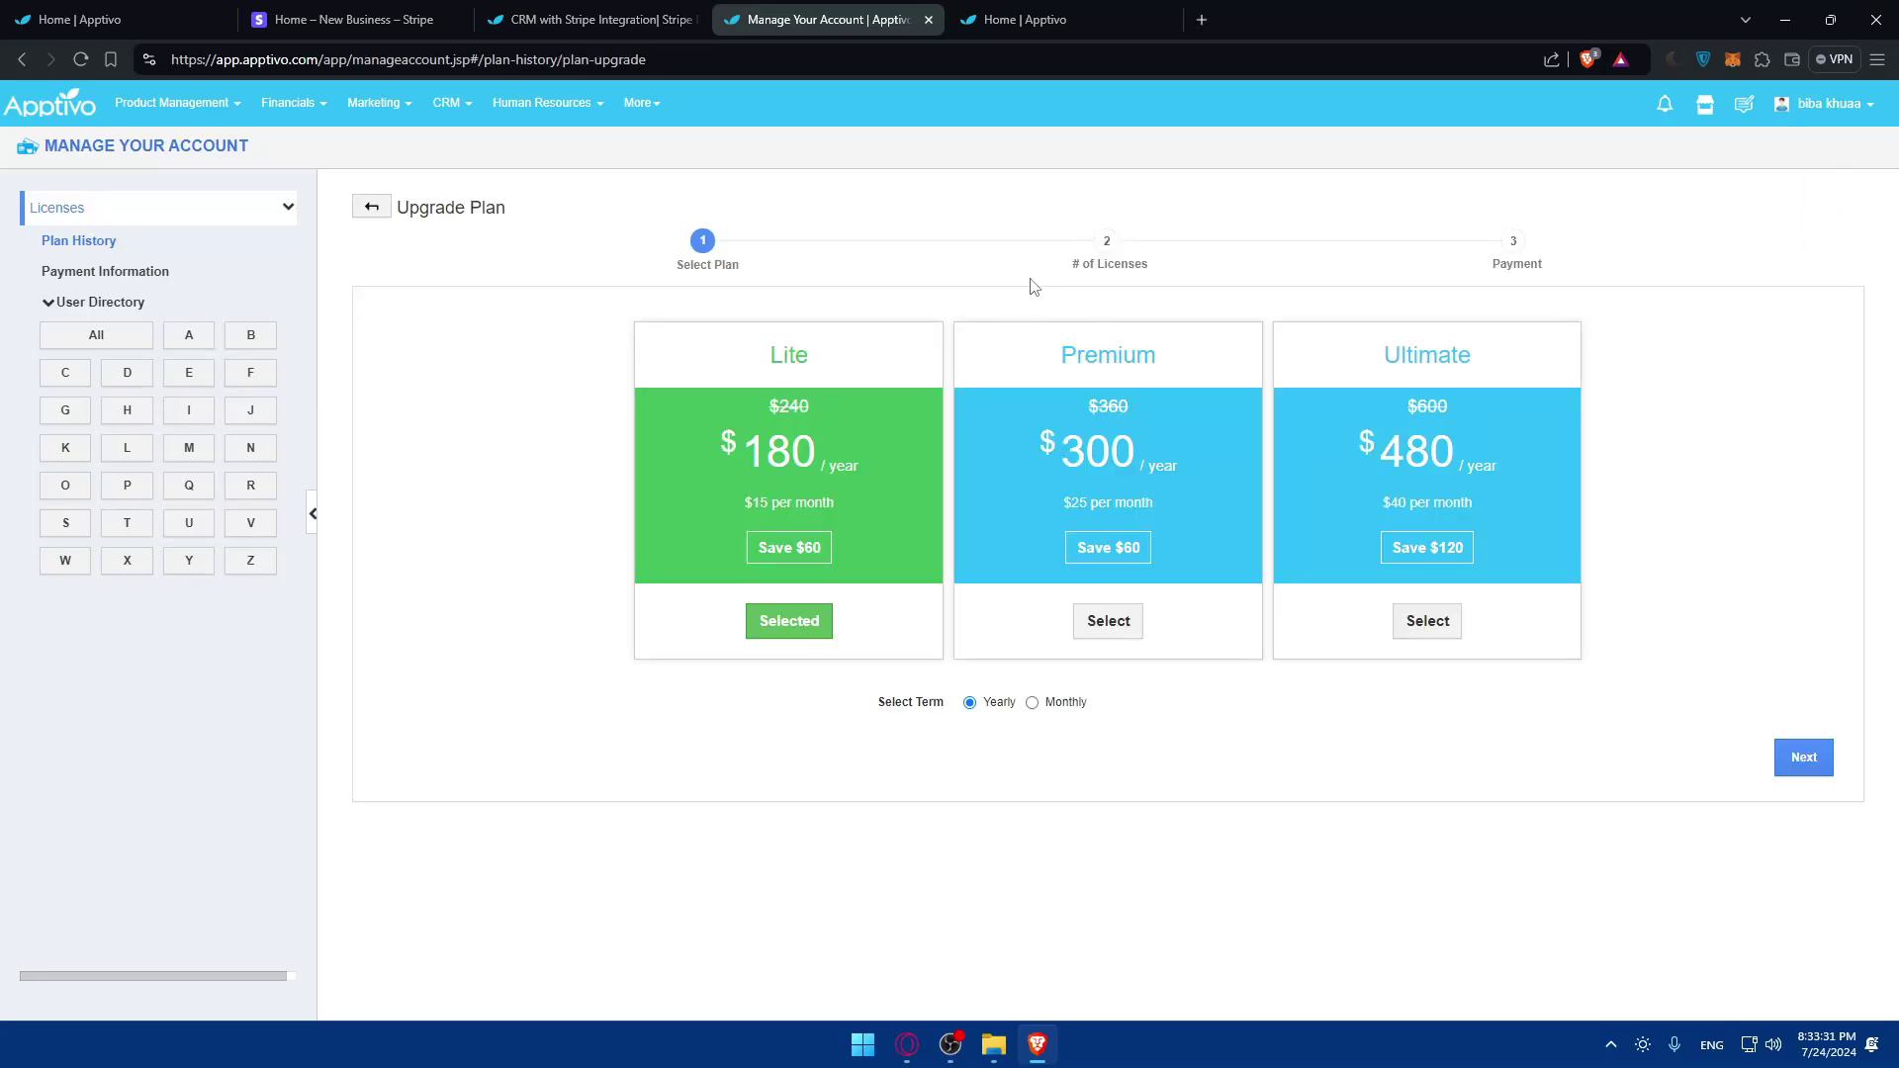
# - Close the extra Apptivo Home tab and review the Premium-or-Ultimate plan requirement
pyautogui.click(1019, 20)
pyautogui.click(1164, 20)
pyautogui.hotkey('ctrl', 'shift', 'Tab')
pyautogui.moveTo(1085, 620); pyautogui.dragTo(891, 620)
pyautogui.click(1175, 606)
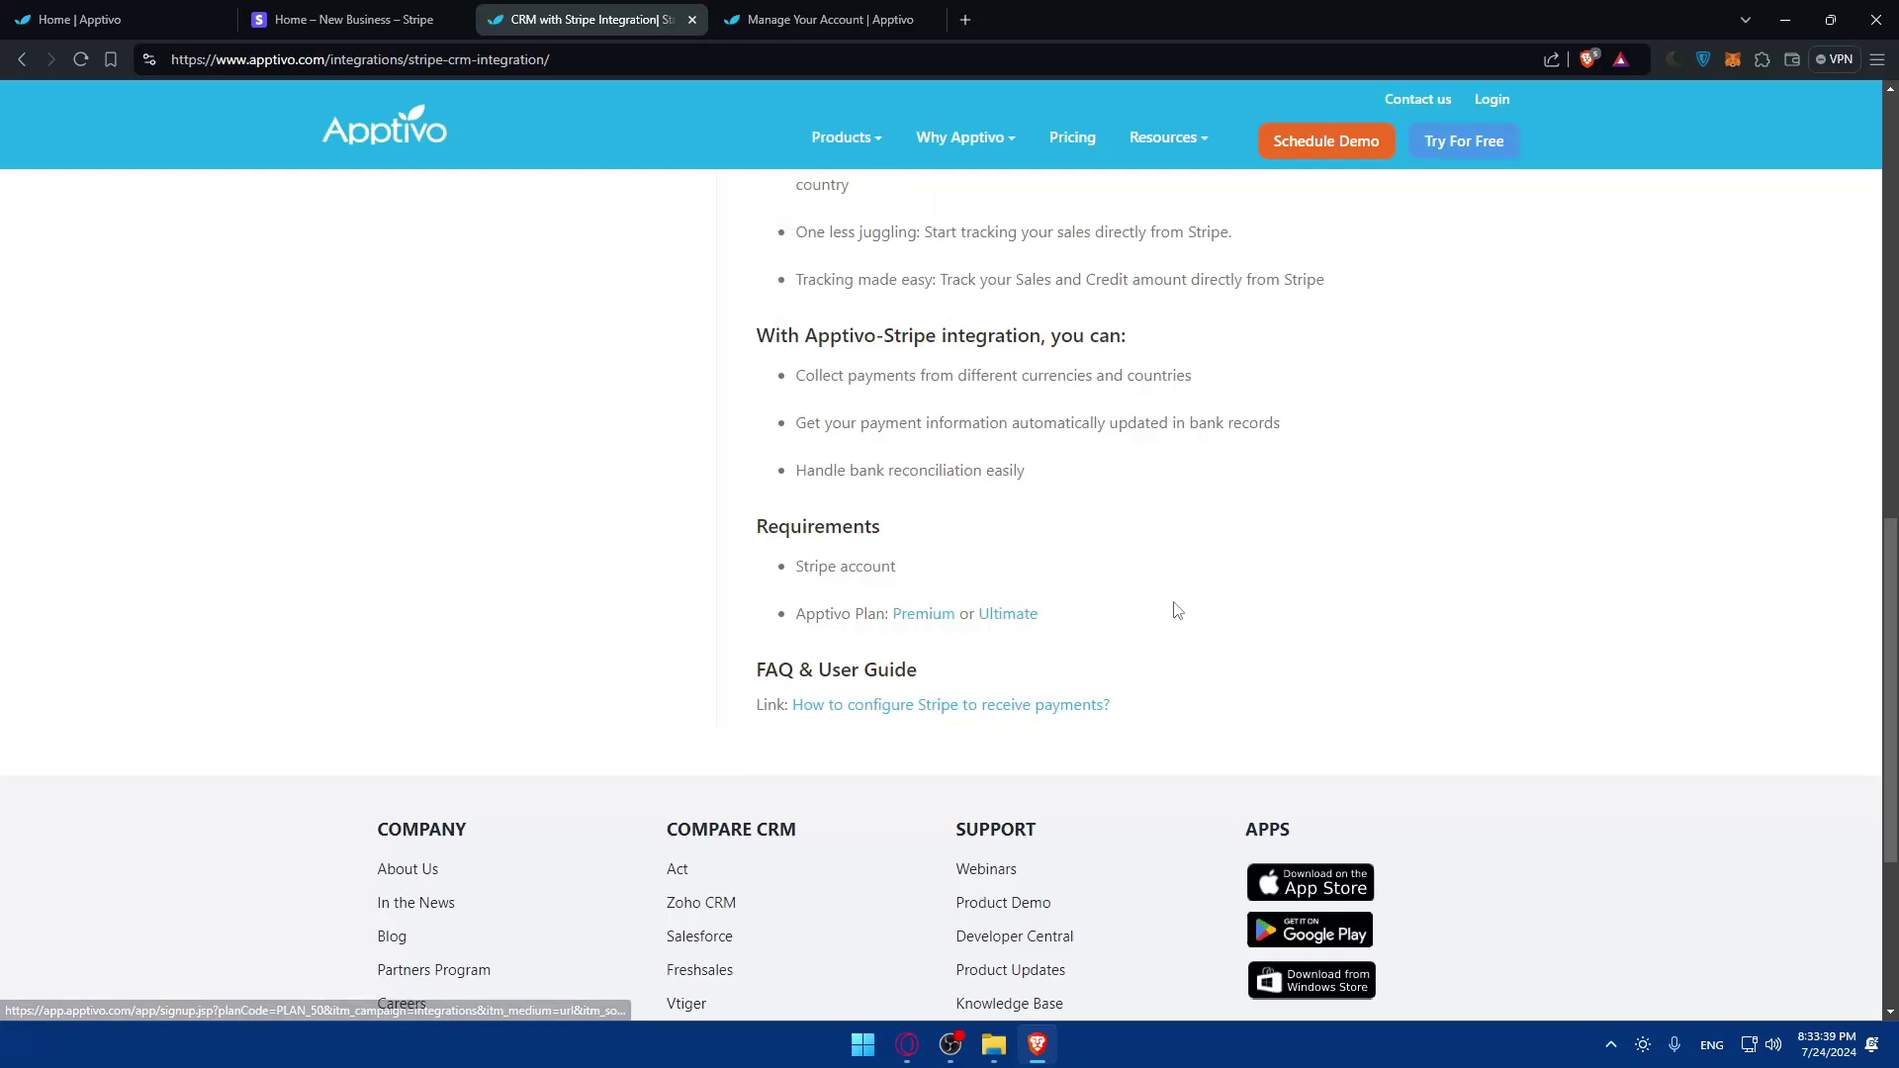
# - Compare the Lite, Premium and Ultimate plans, noting the Ultimate yearly price of 480
pyautogui.click(827, 12)
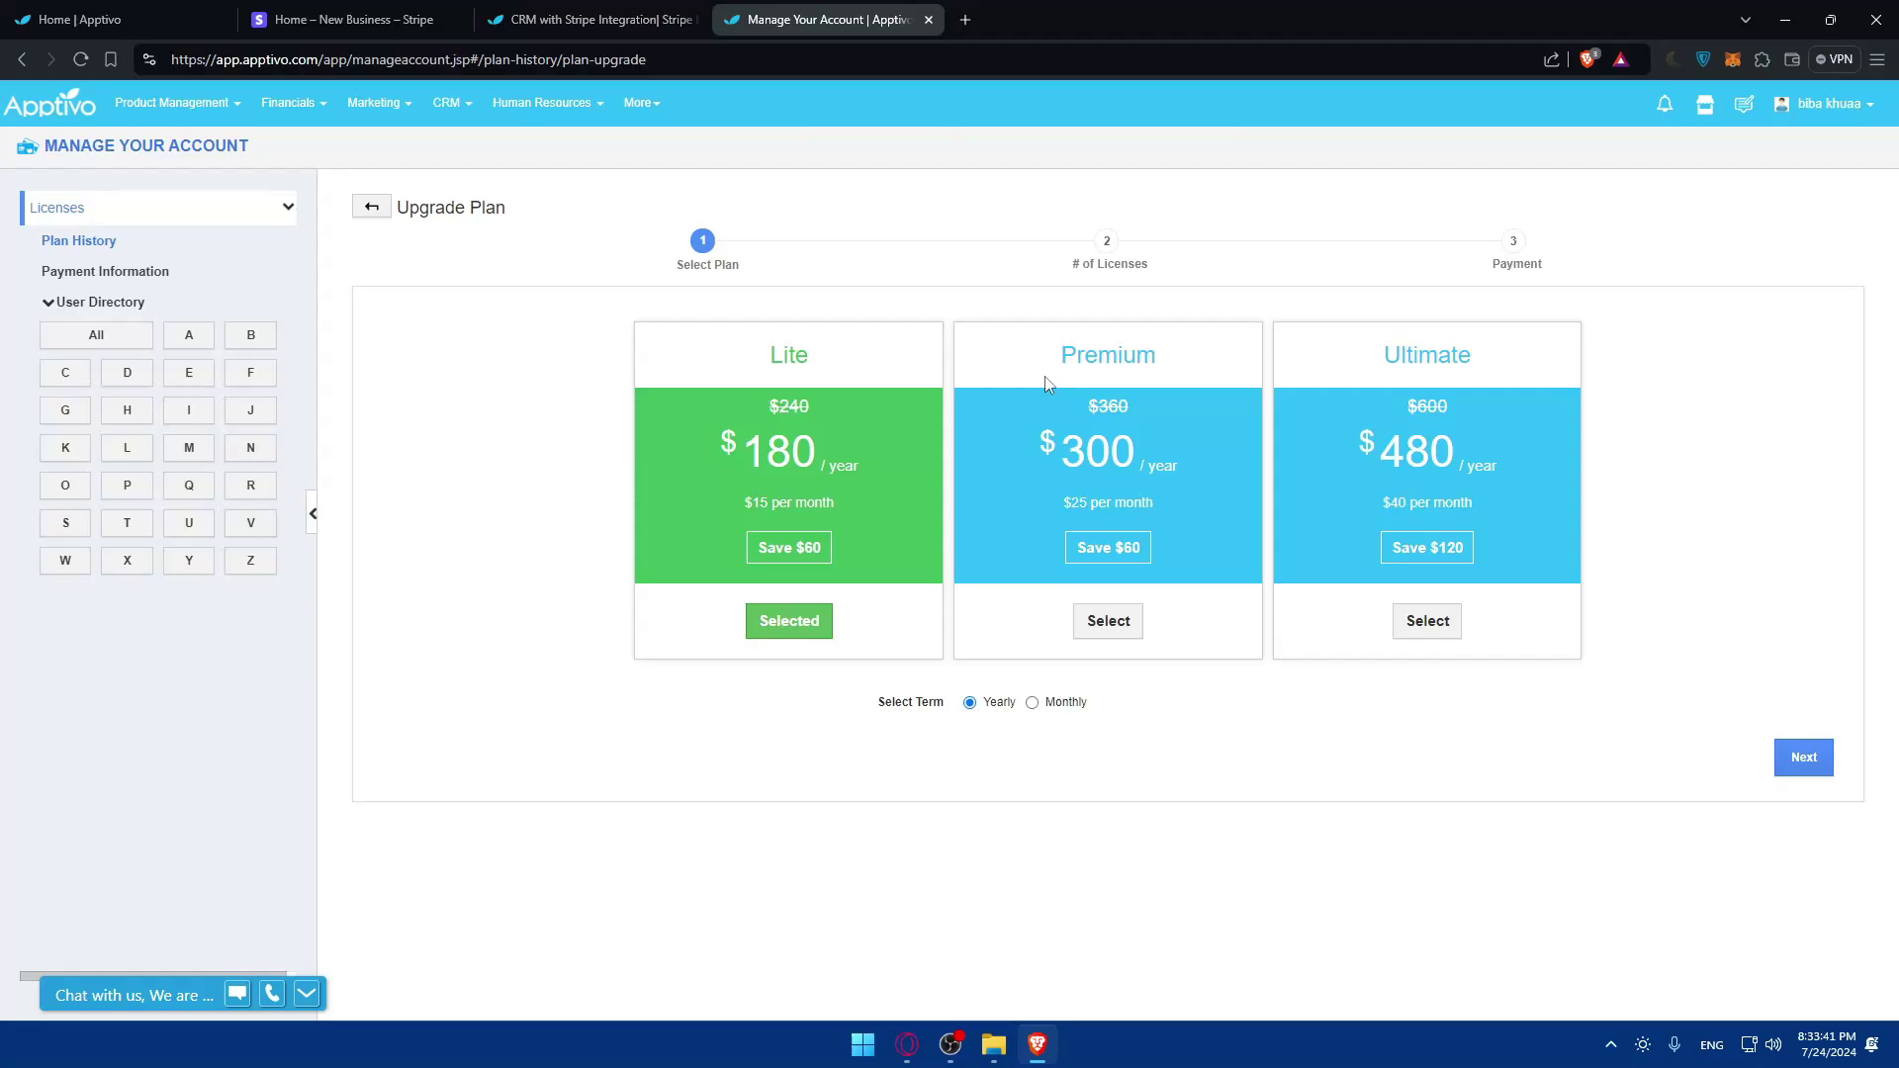
pyautogui.moveTo(1050, 358); pyautogui.dragTo(1157, 356)
pyautogui.moveTo(1371, 358); pyautogui.dragTo(1474, 358)
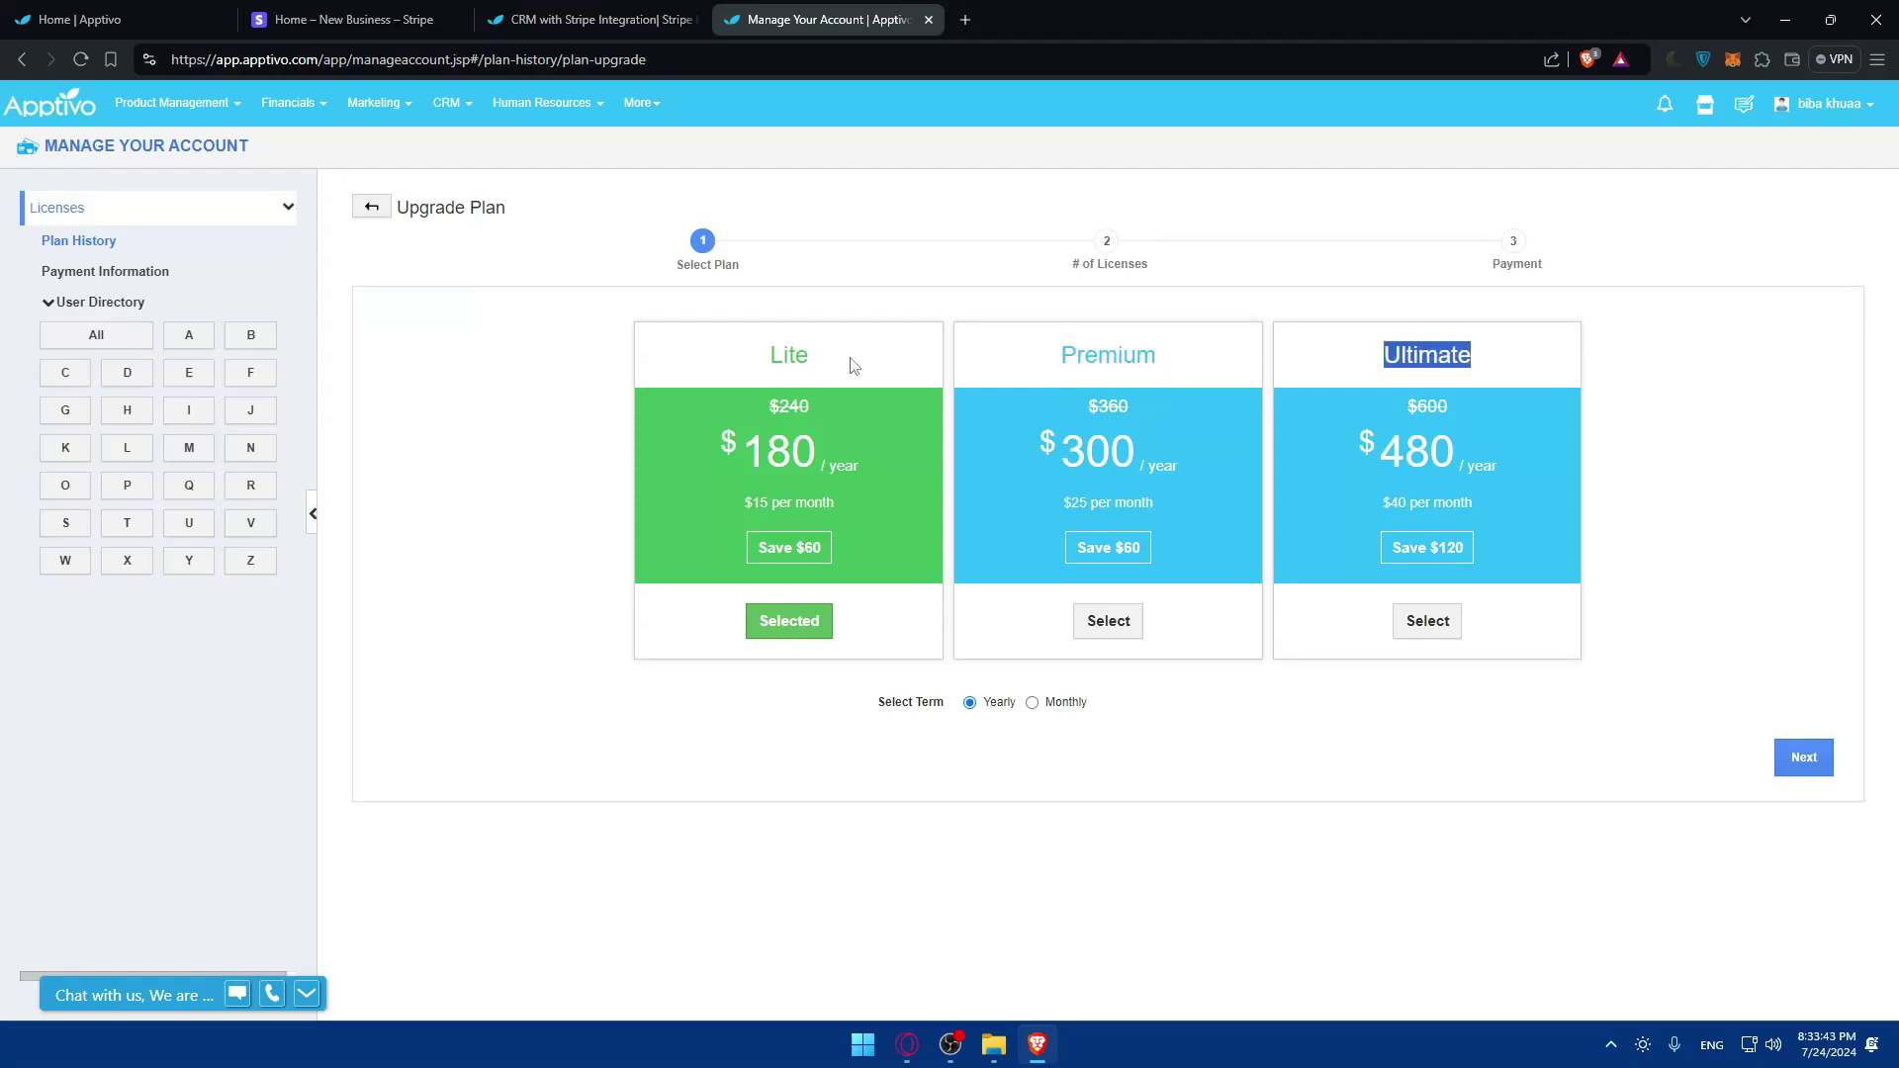
pyautogui.moveTo(853, 365); pyautogui.dragTo(779, 371)
pyautogui.click(813, 368)
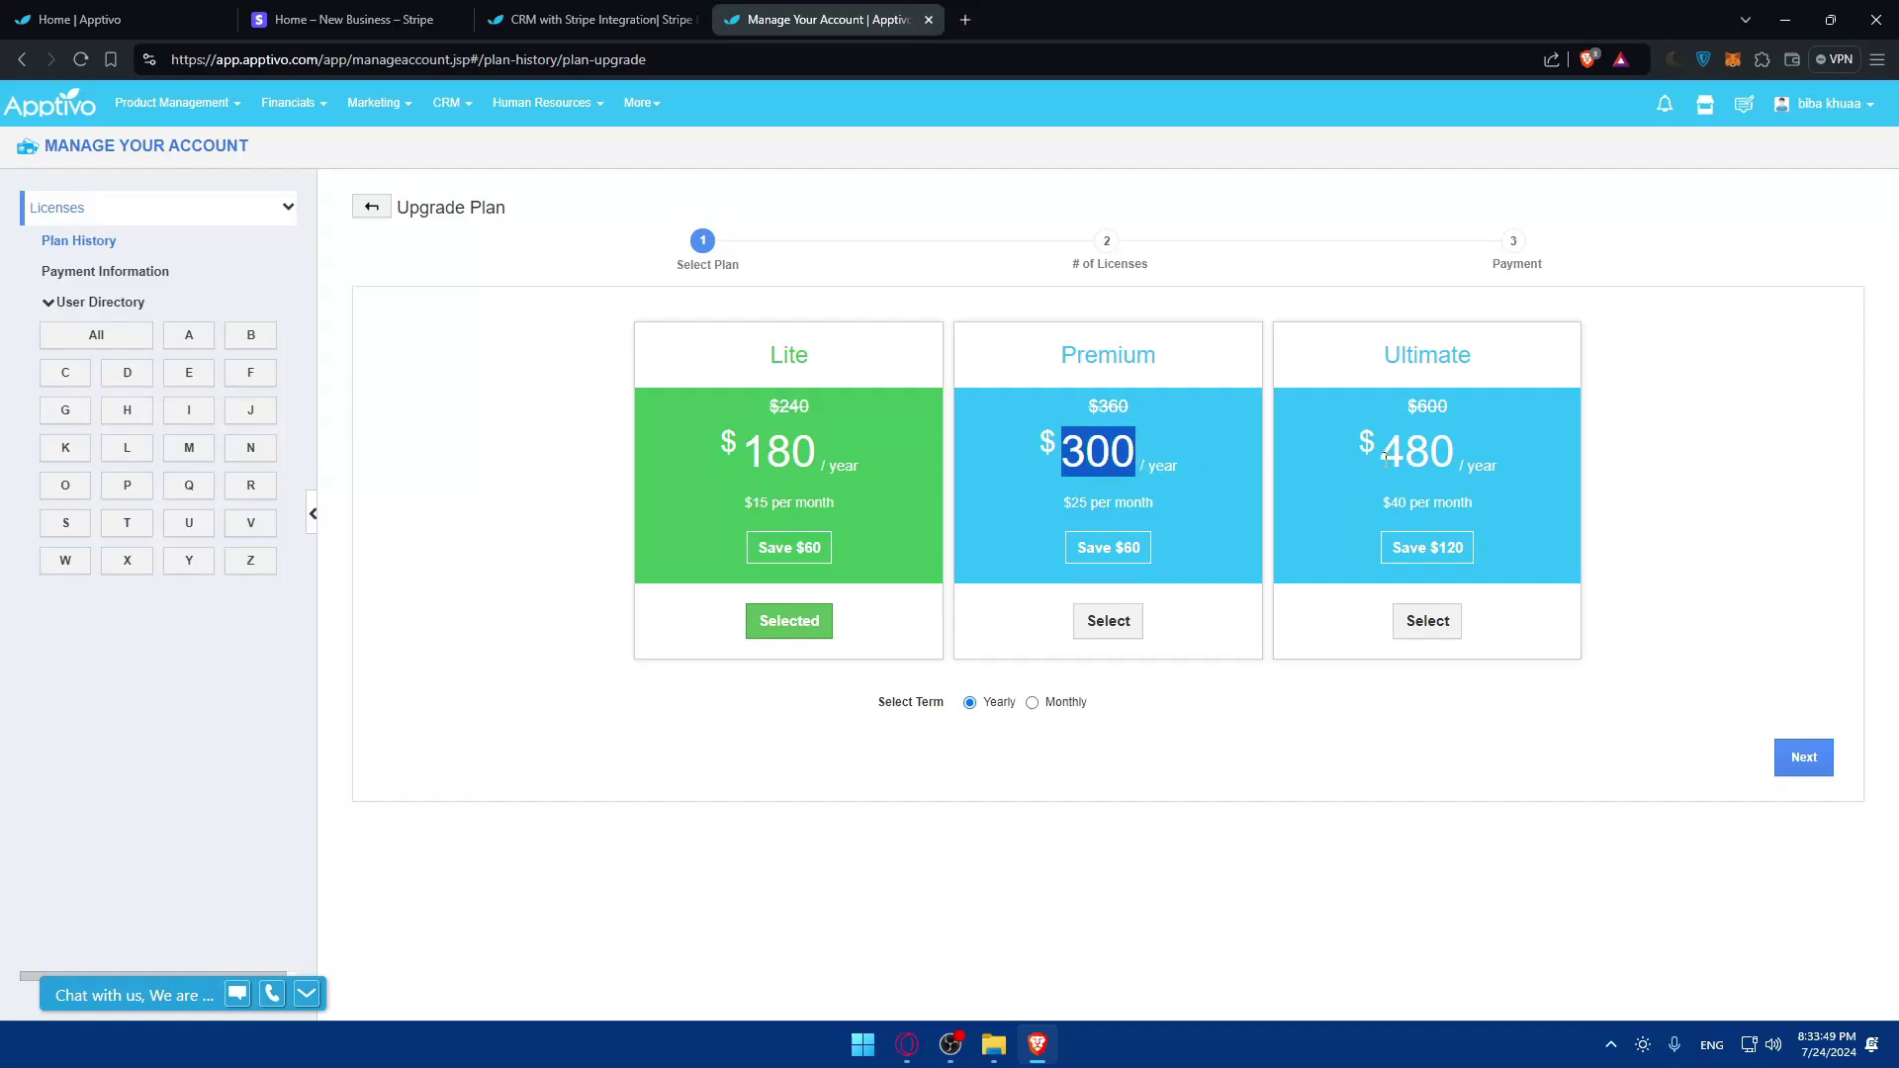
pyautogui.moveTo(1385, 455); pyautogui.dragTo(1463, 455)
pyautogui.click(1442, 460)
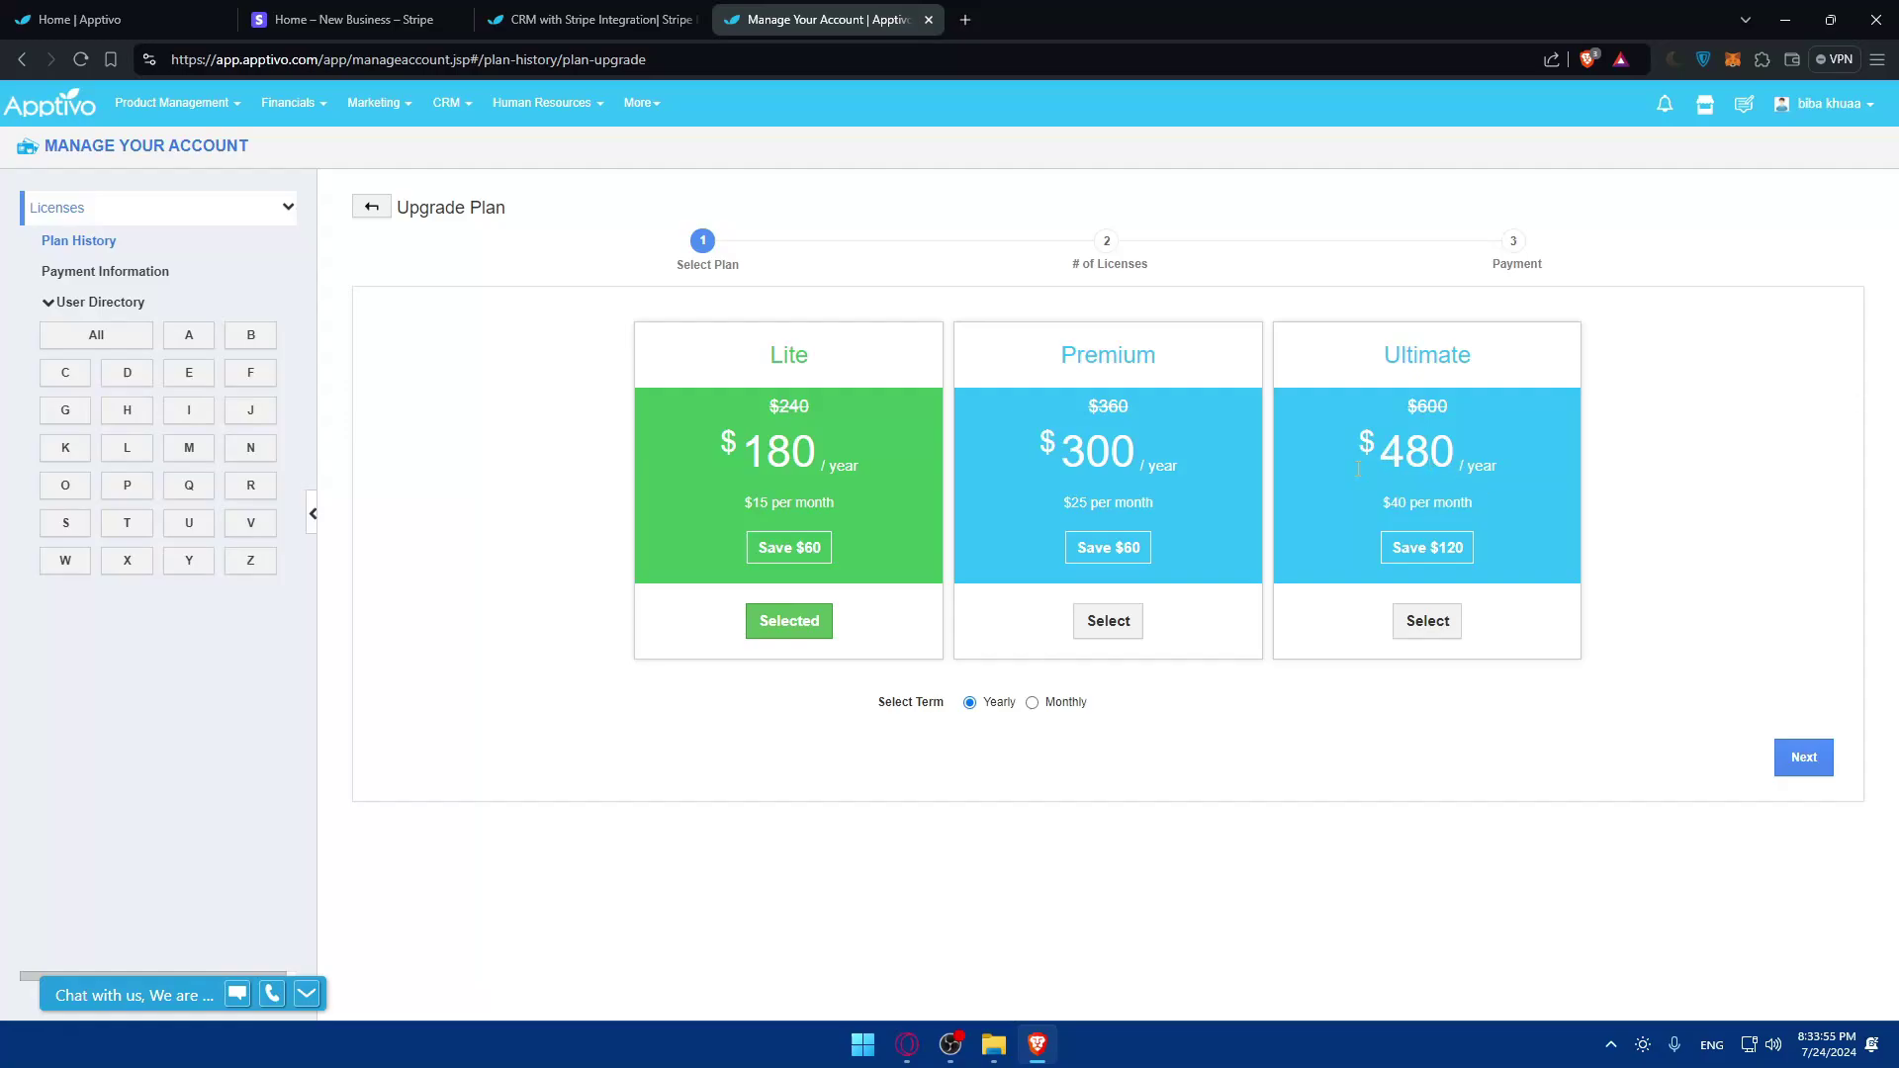
pyautogui.click(1090, 503)
# - Switch pricing to the Monthly term: Premium 30, Ultimate 50, Premium yearly total 360
pyautogui.click(1031, 702)
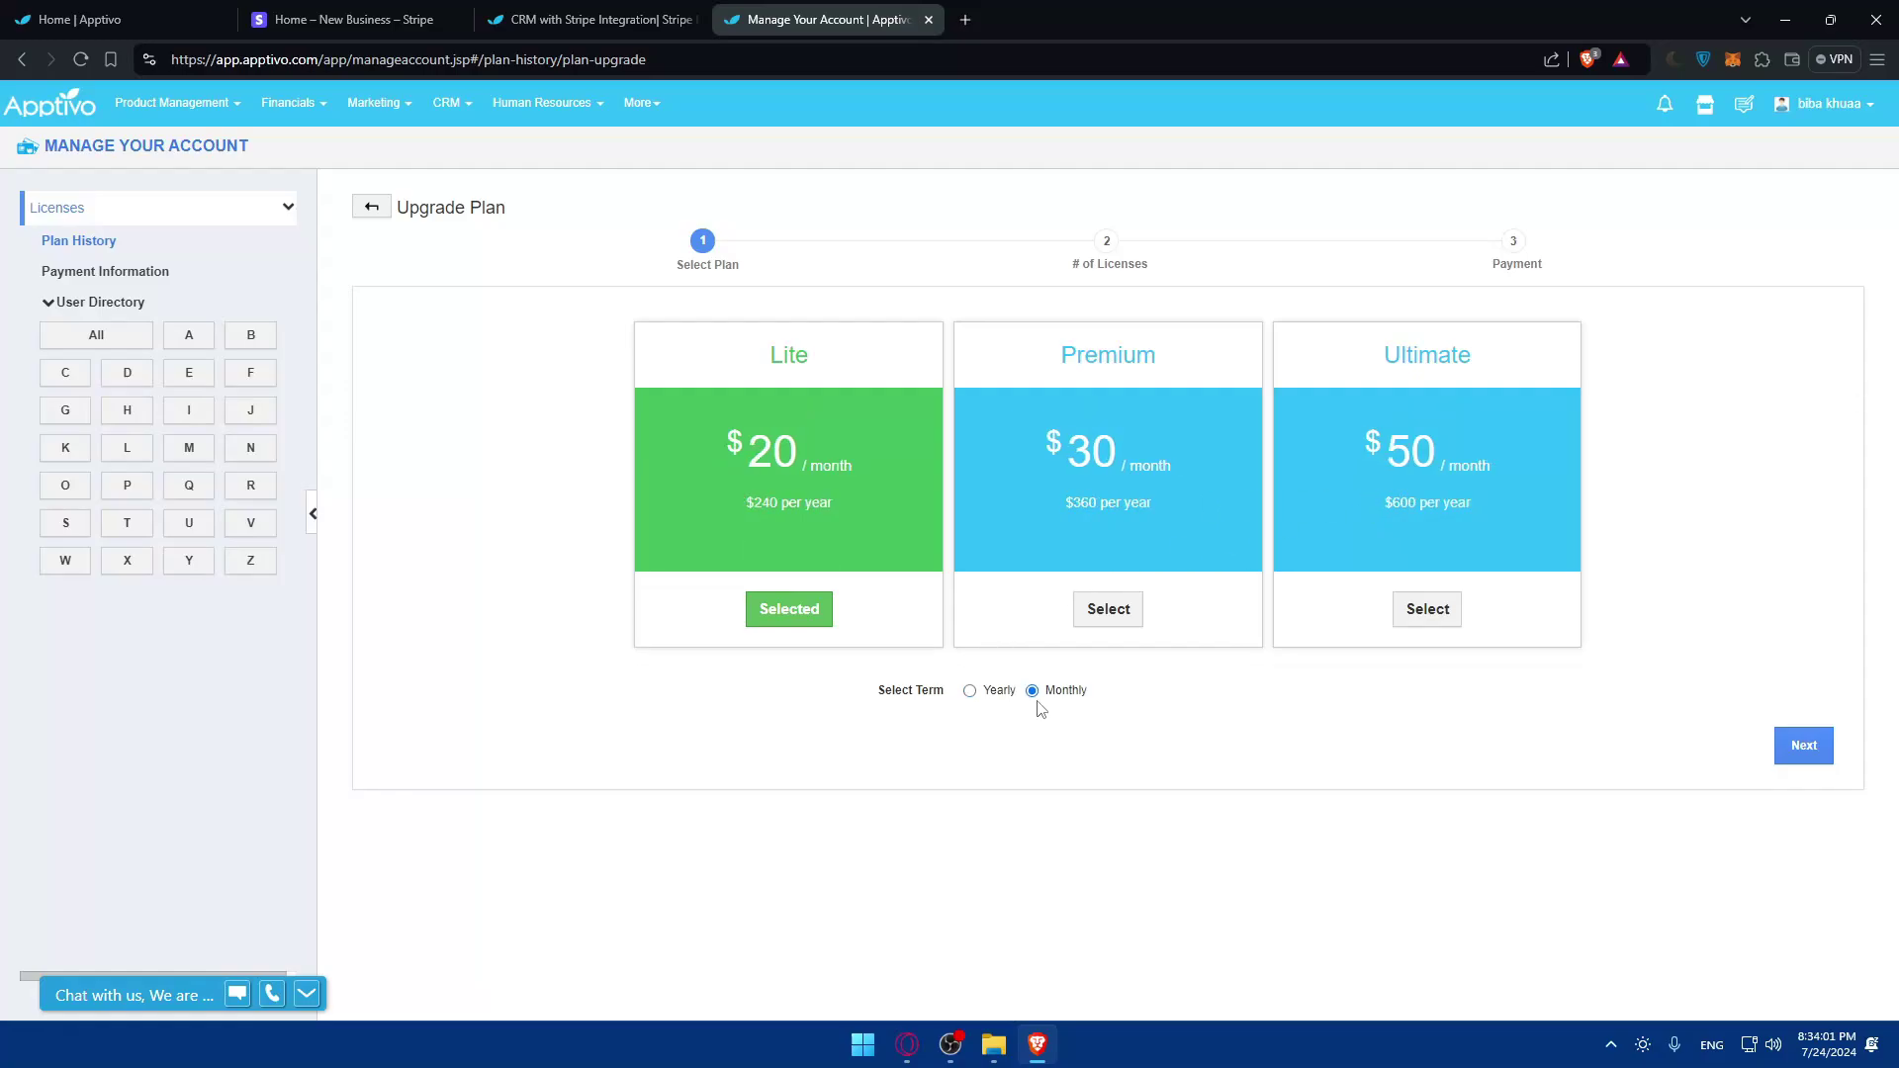
pyautogui.doubleClick(1094, 479)
pyautogui.click(1236, 461)
pyautogui.doubleClick(1398, 461)
pyautogui.click(1178, 514)
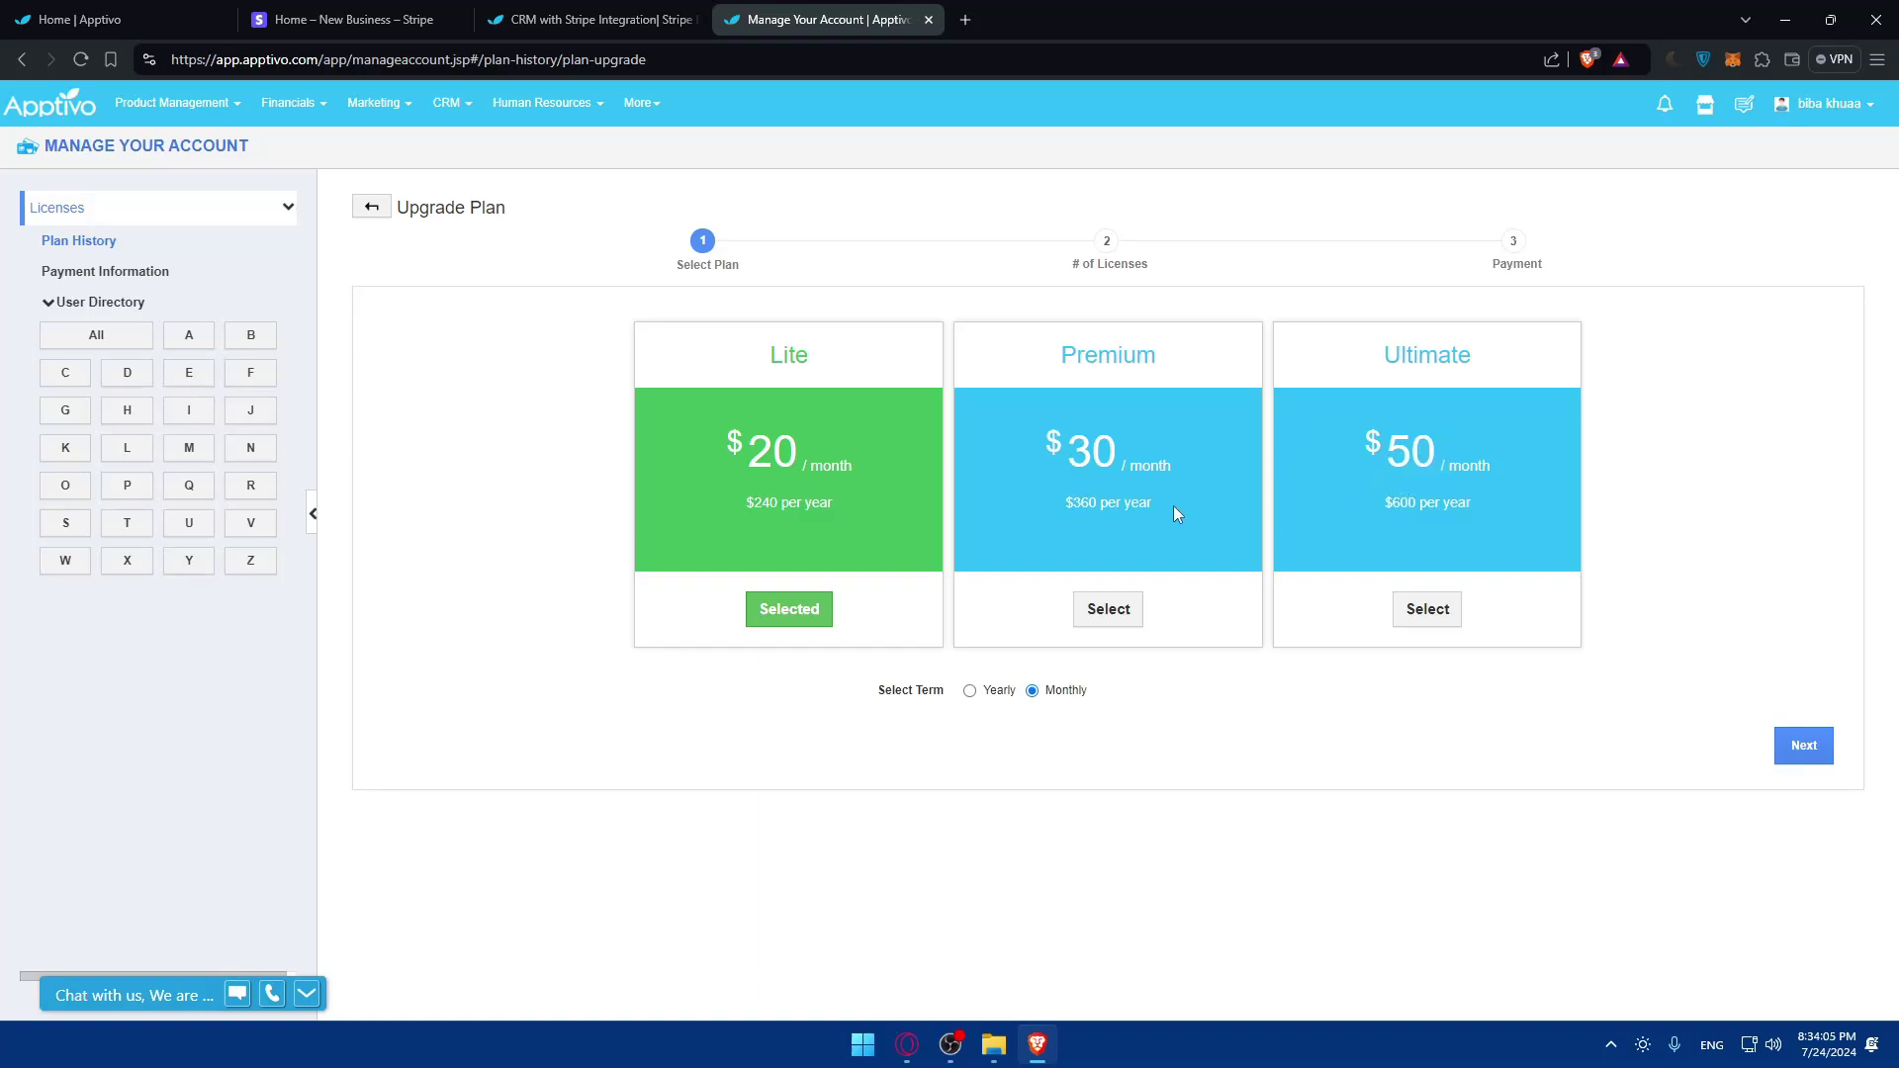
pyautogui.doubleClick(1076, 503)
pyautogui.click(1393, 521)
# - Close the account page, open the 'How to configure Stripe to receive payments?' guide, and glance at the agenda
pyautogui.click(929, 20)
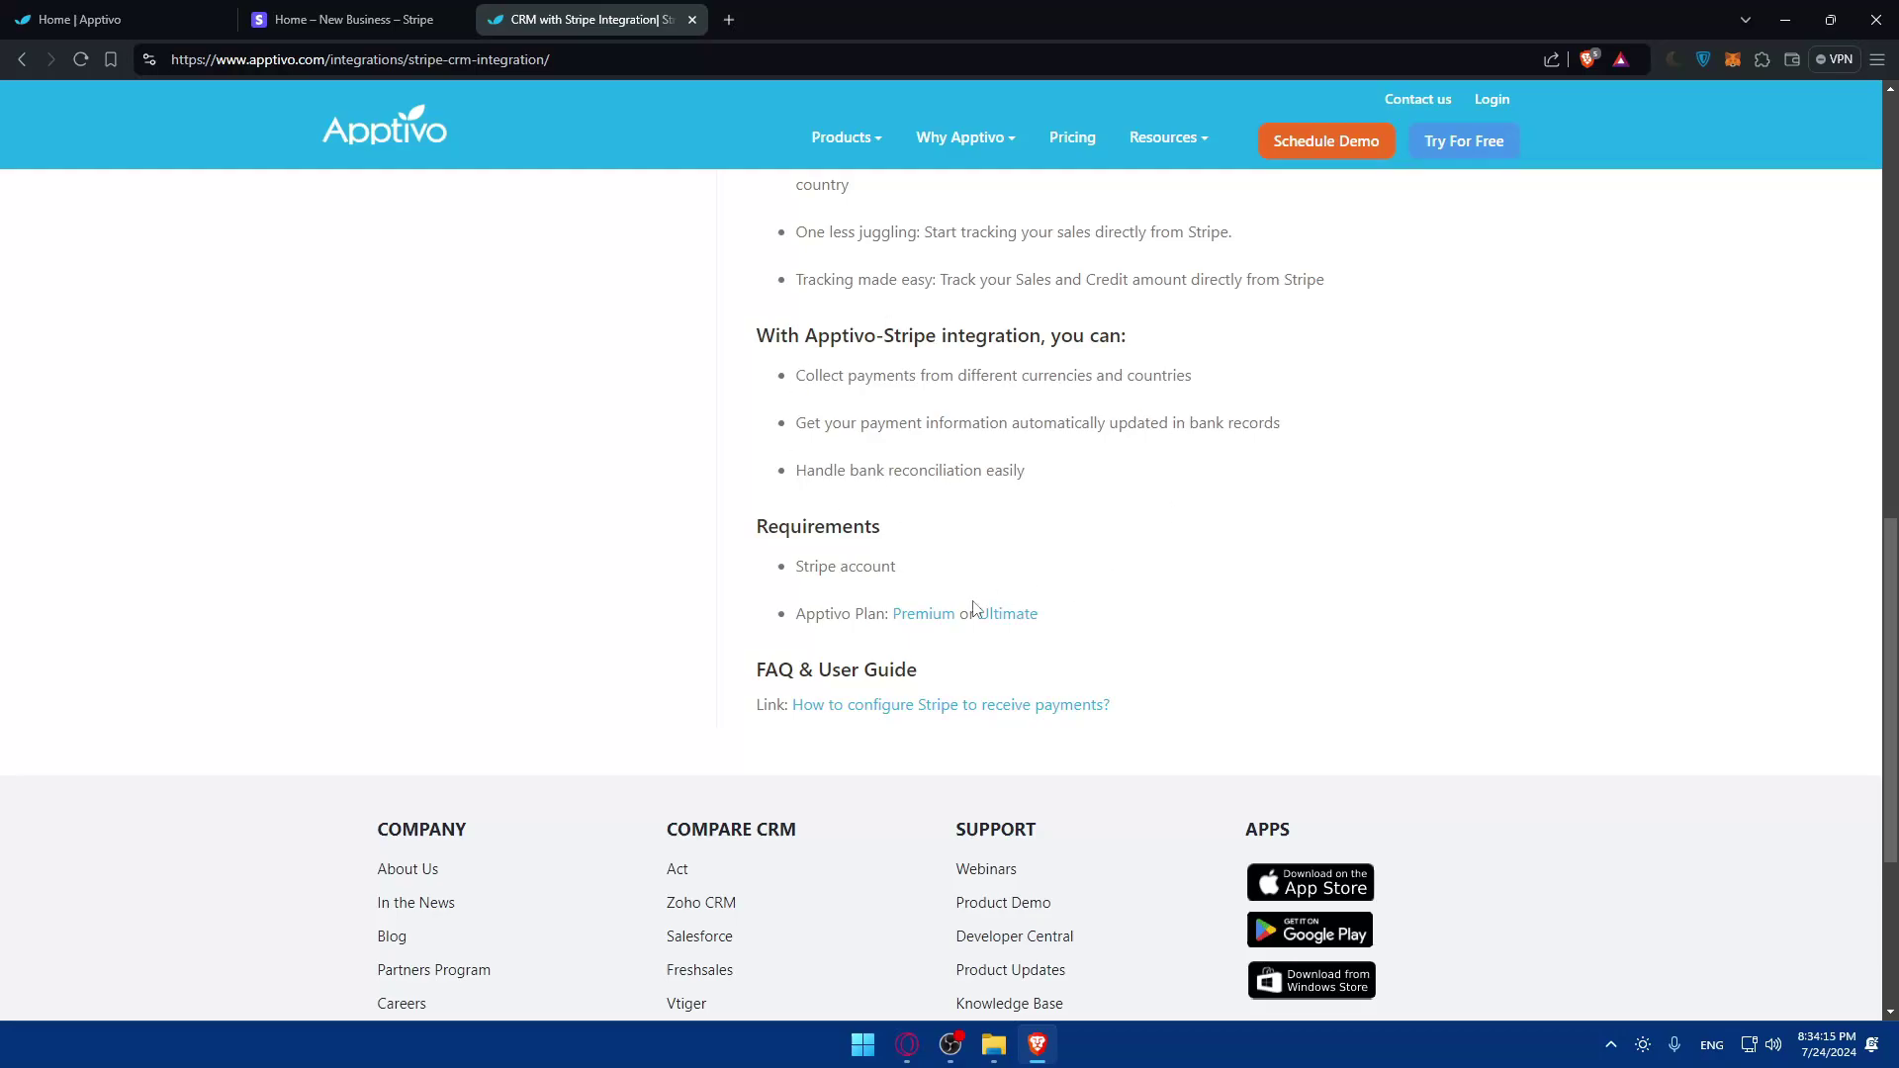
pyautogui.click(860, 721)
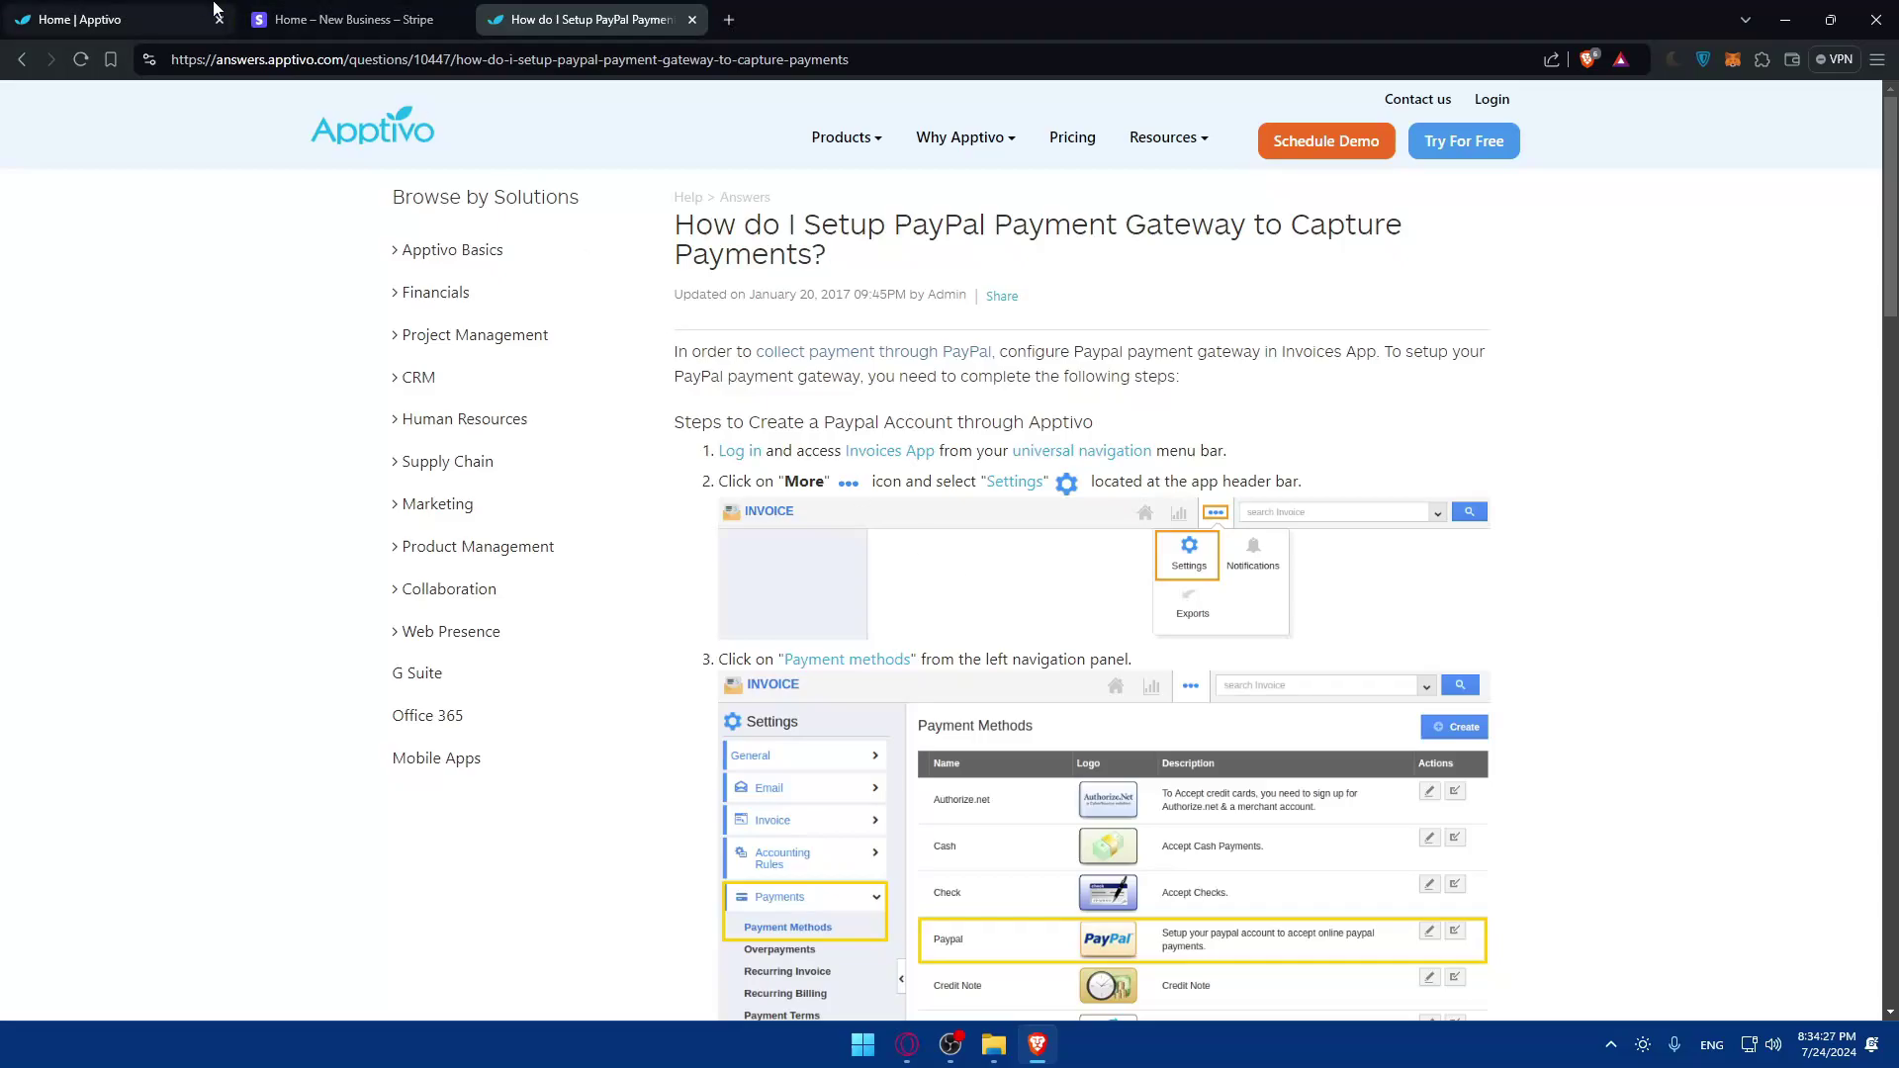
pyautogui.click(186, 17)
pyautogui.click(592, 18)
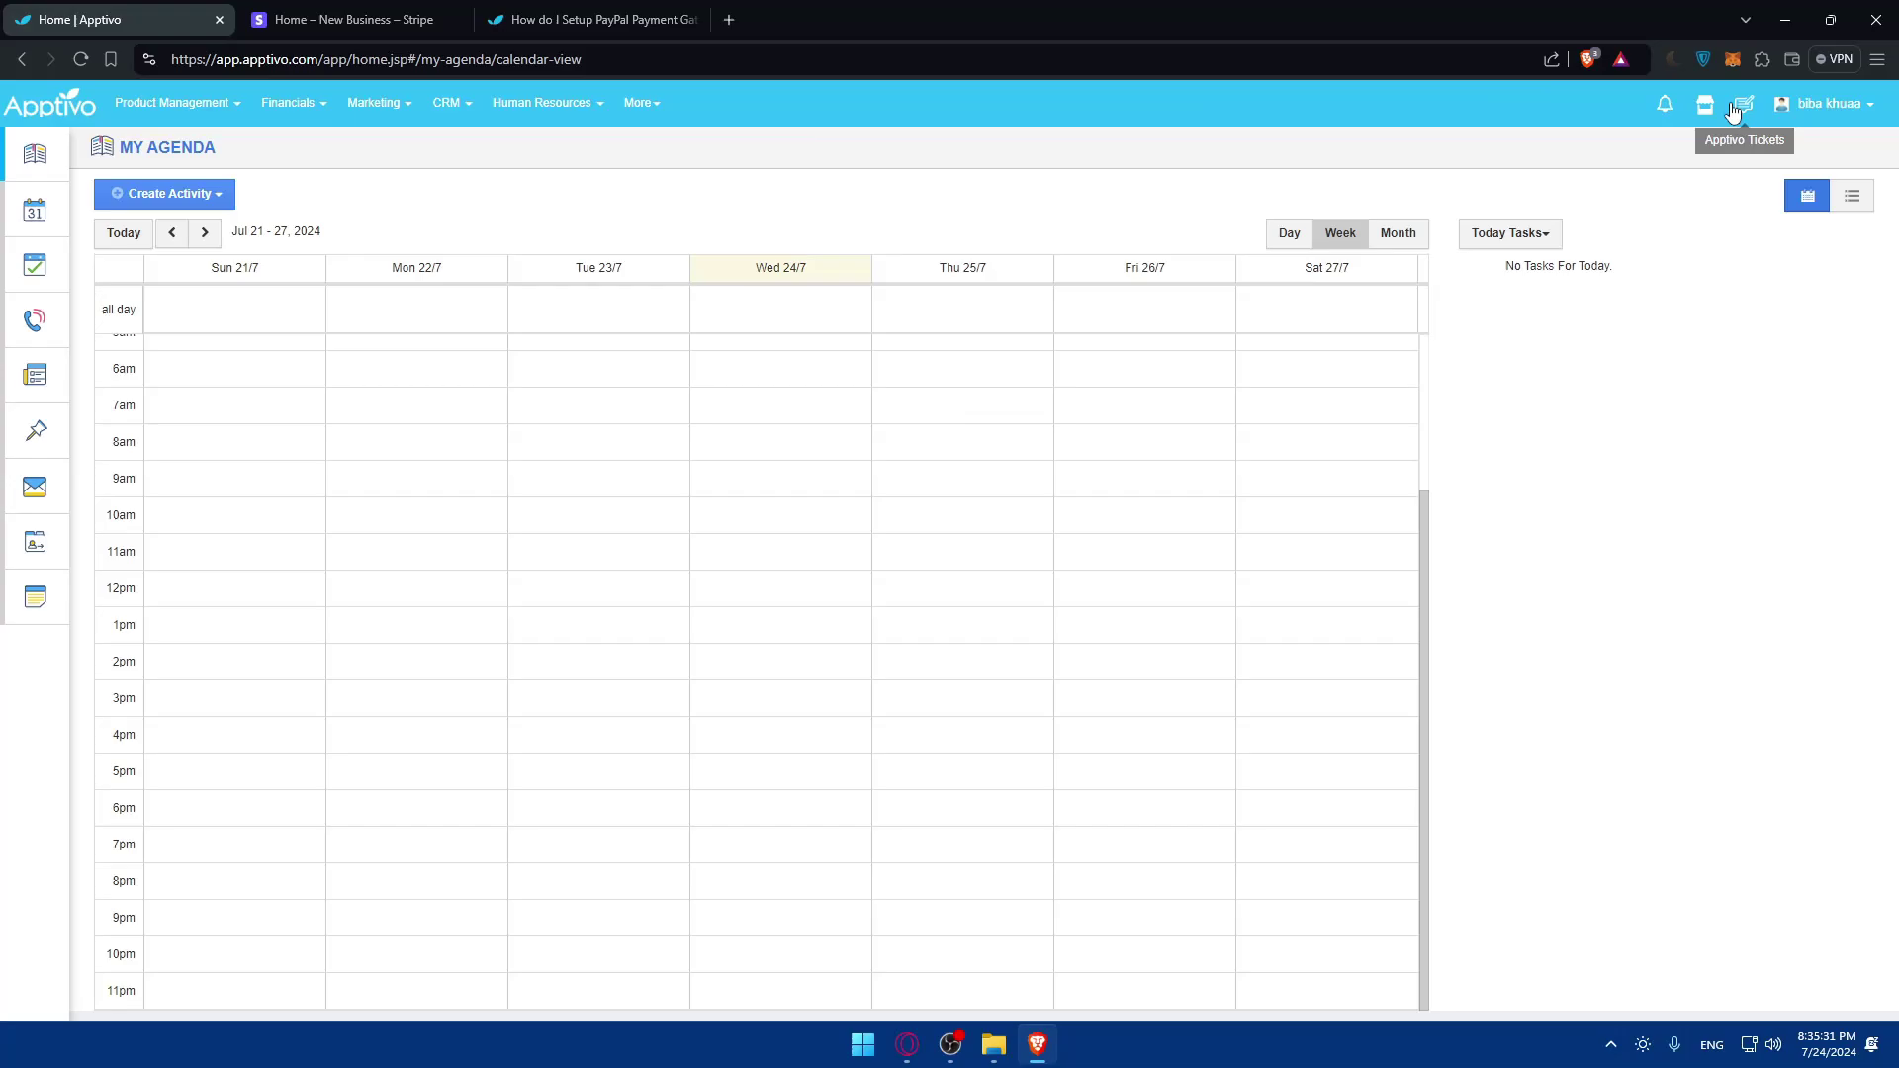
# - Browse the App Store's Financials category, including the Access Denied Invoices app, alongside the gateway guide
pyautogui.click(1705, 103)
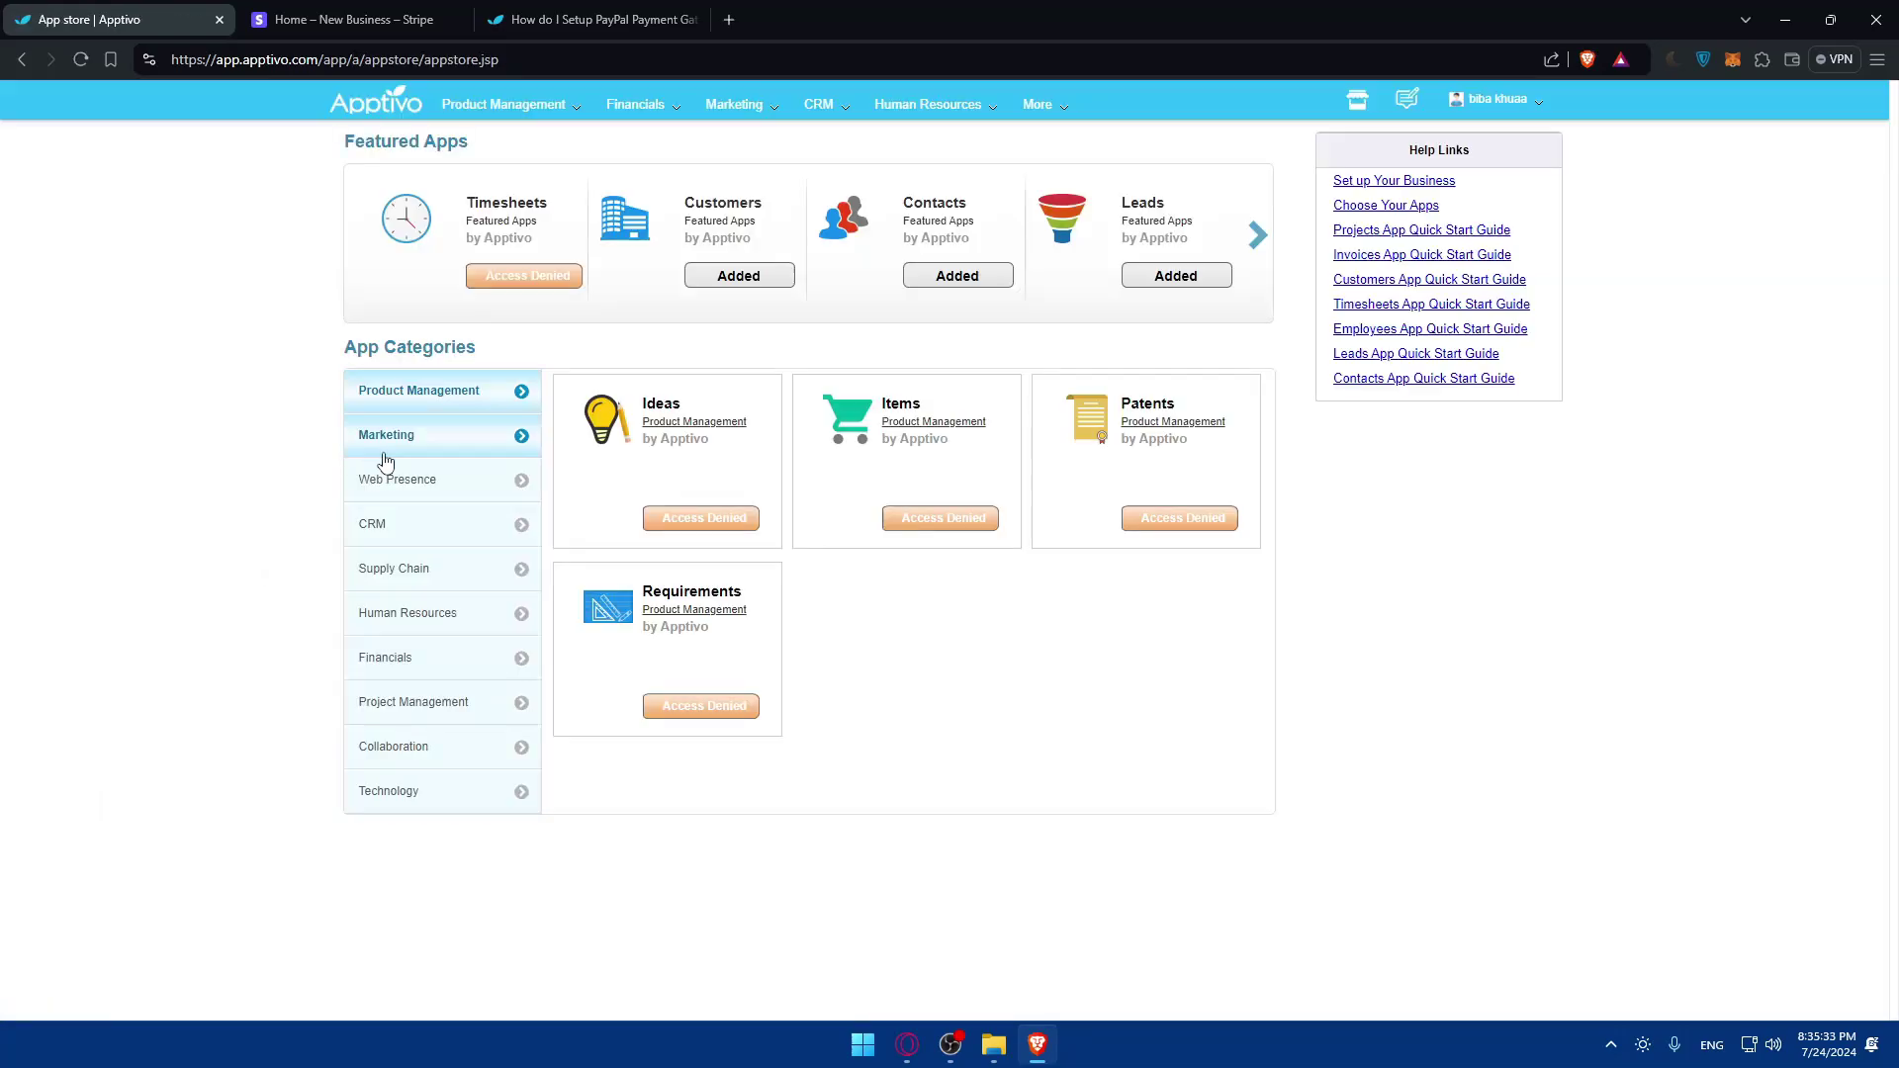
pyautogui.click(394, 659)
pyautogui.scroll(-5, 840, 514)
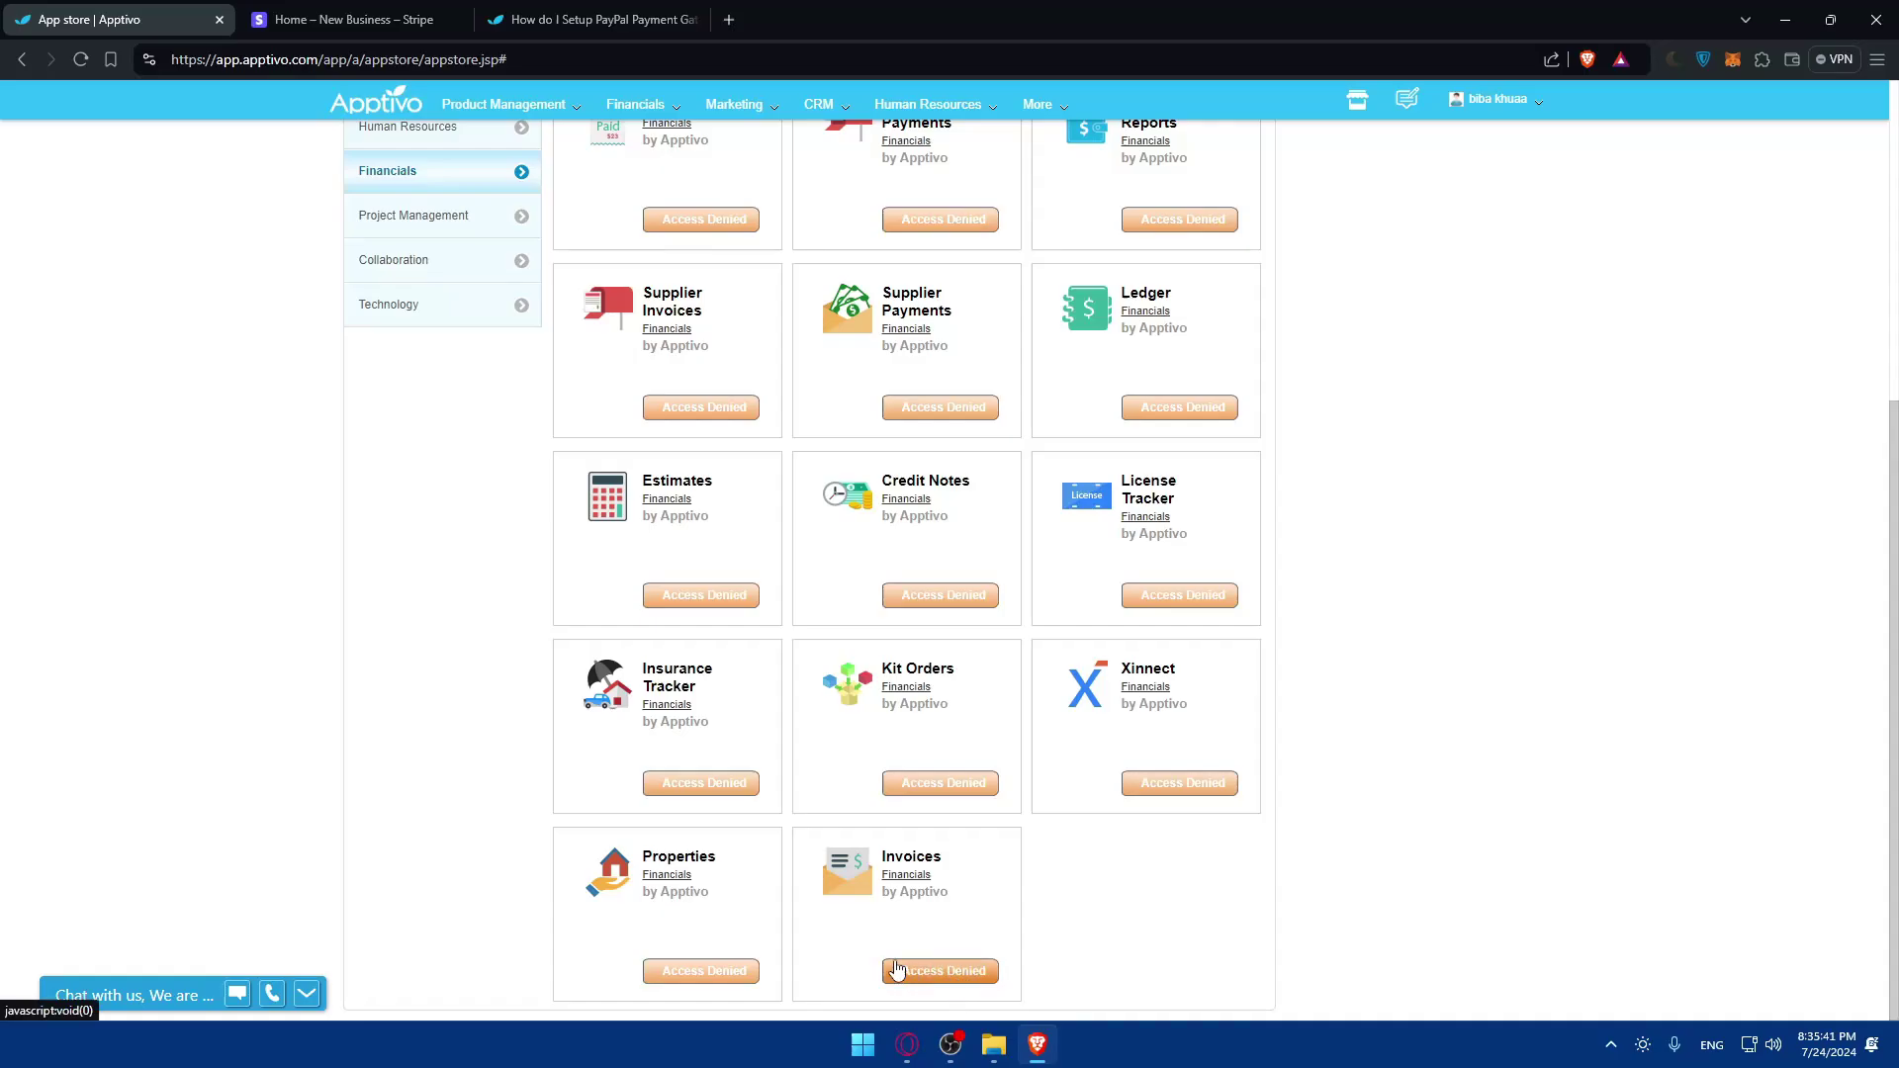
pyautogui.click(591, 20)
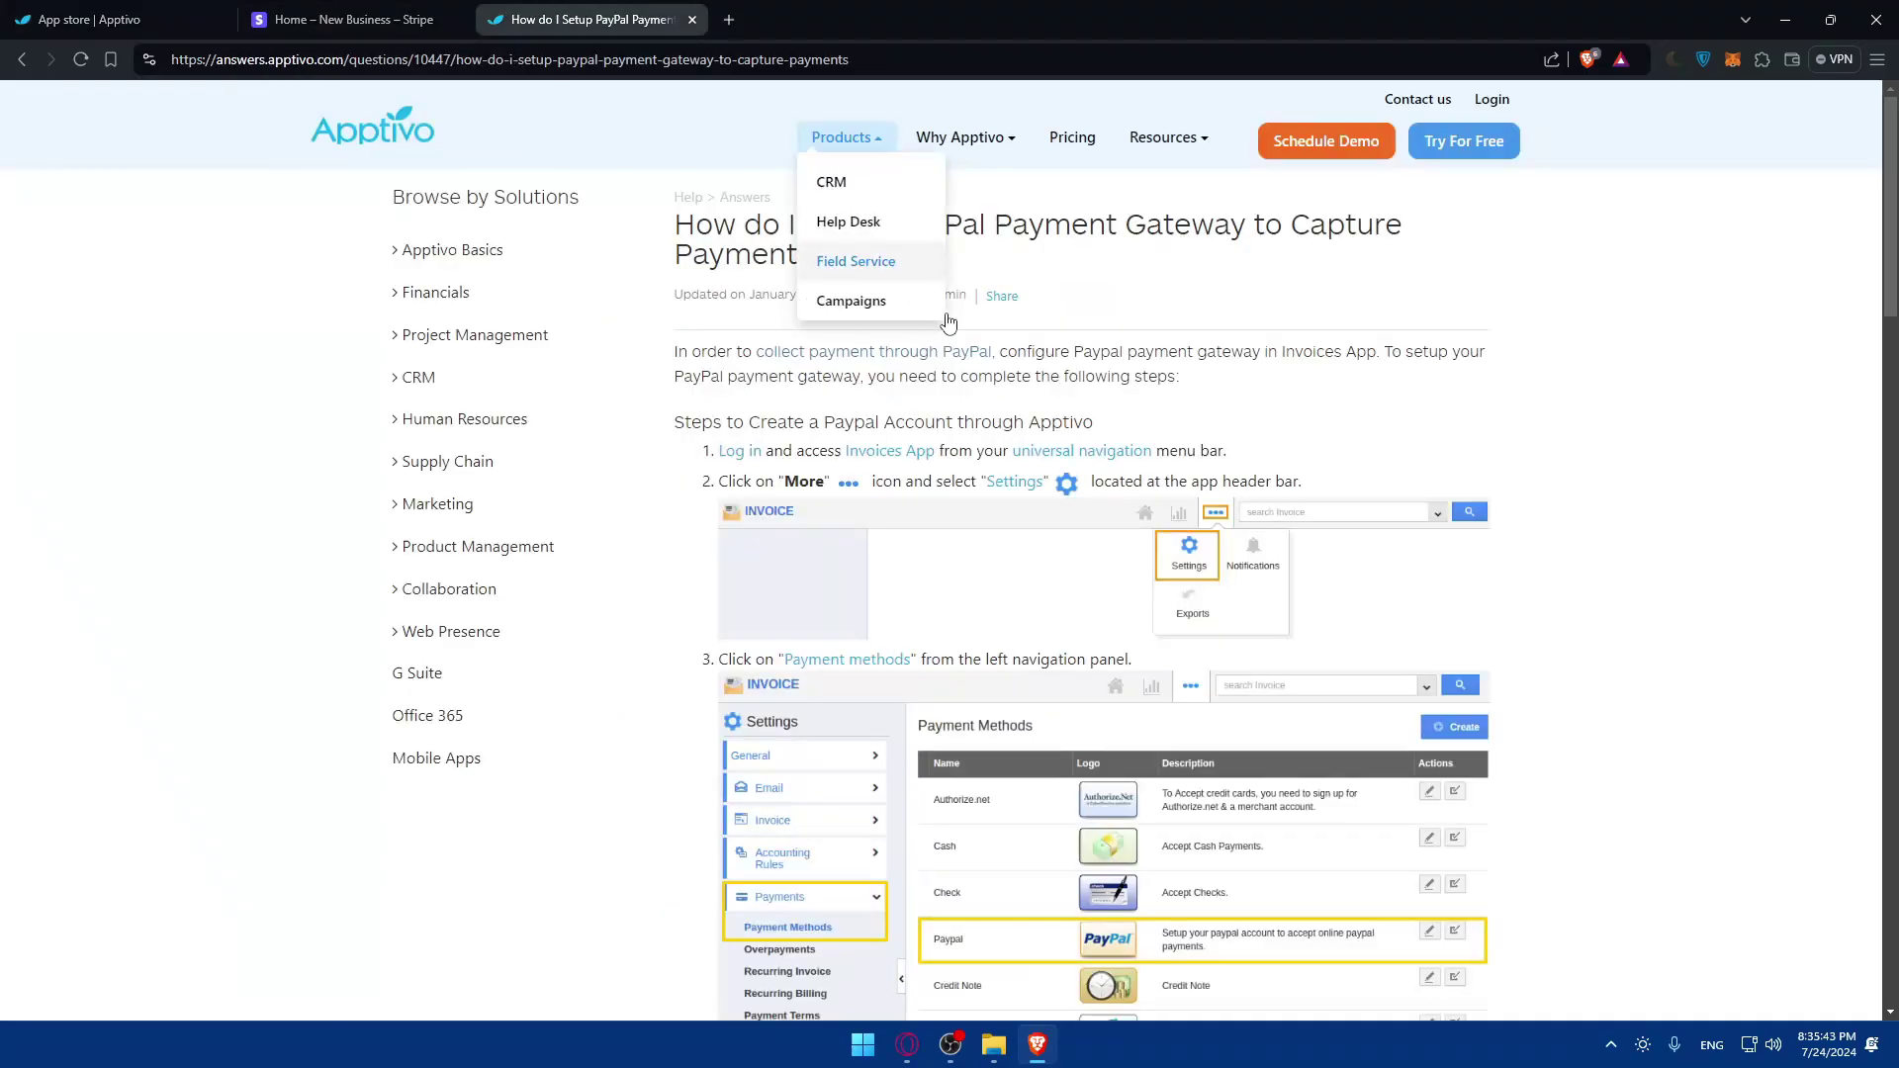
pyautogui.click(158, 12)
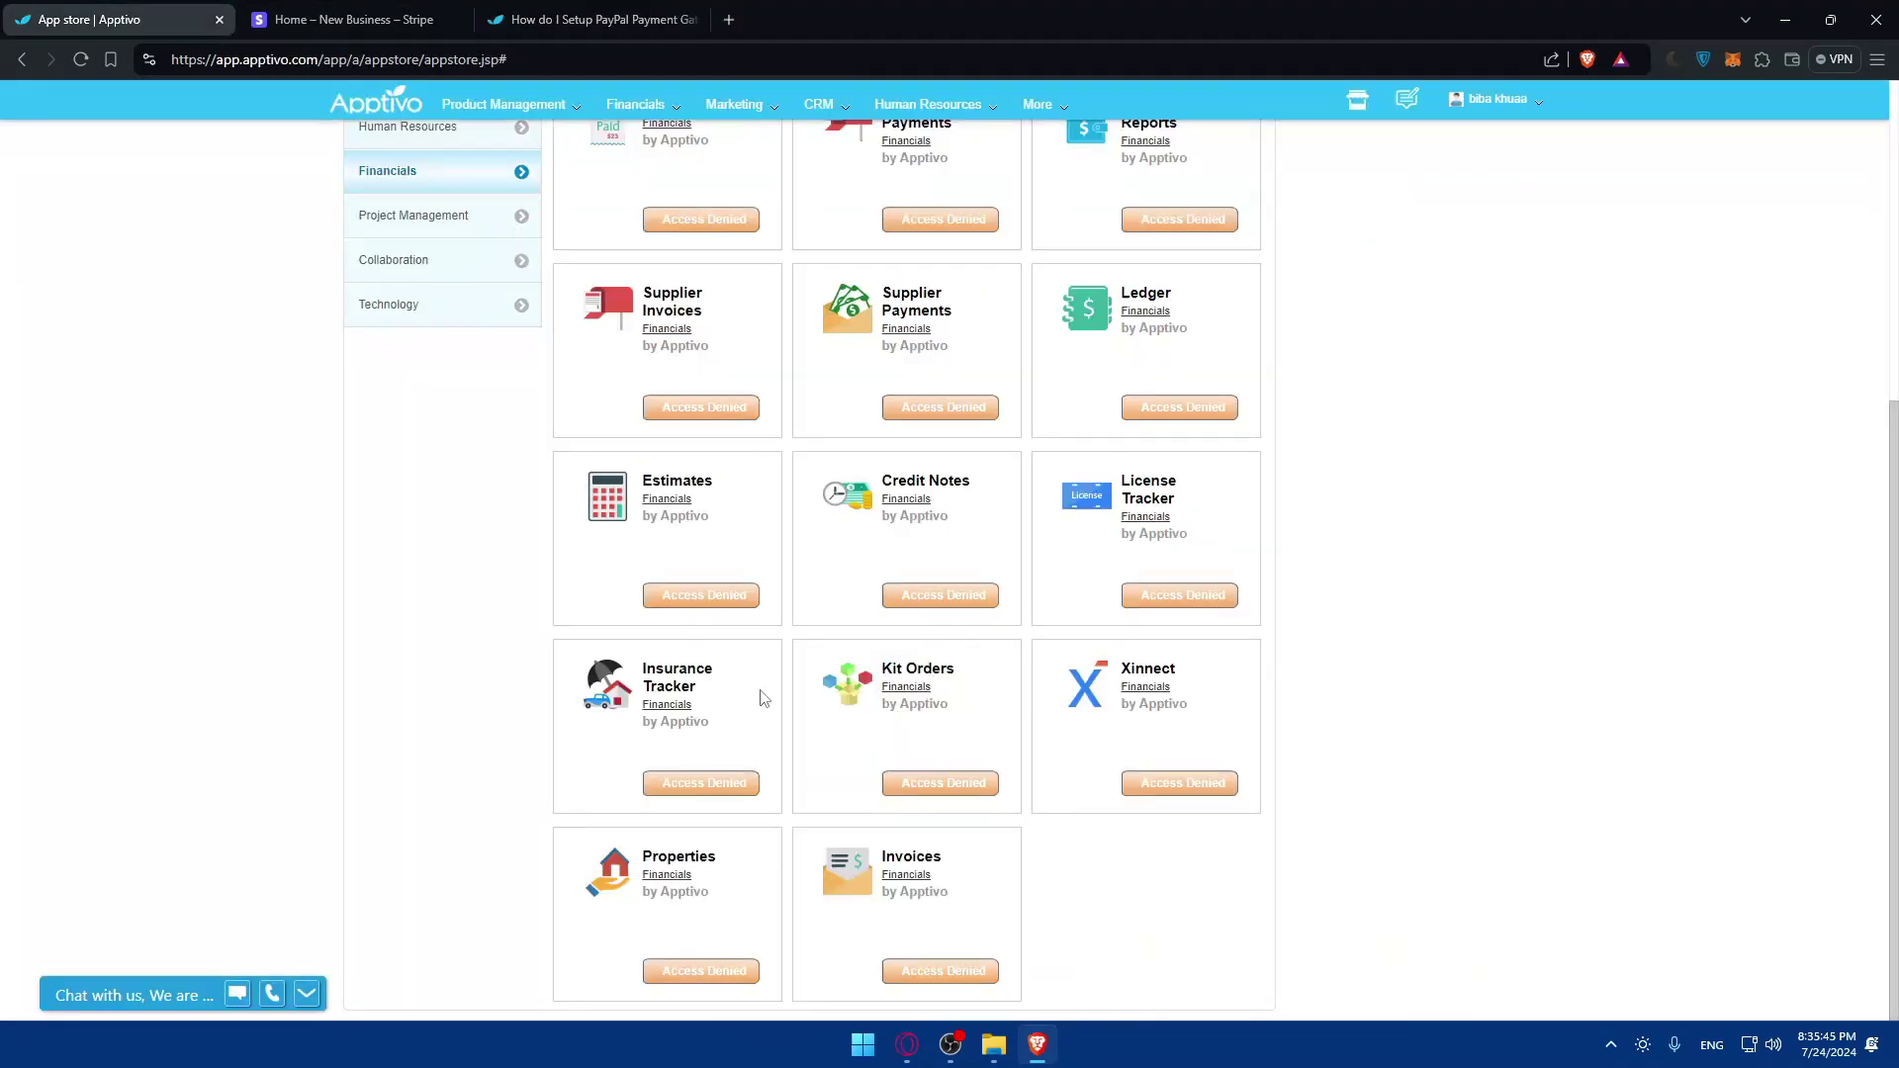
pyautogui.click(649, 12)
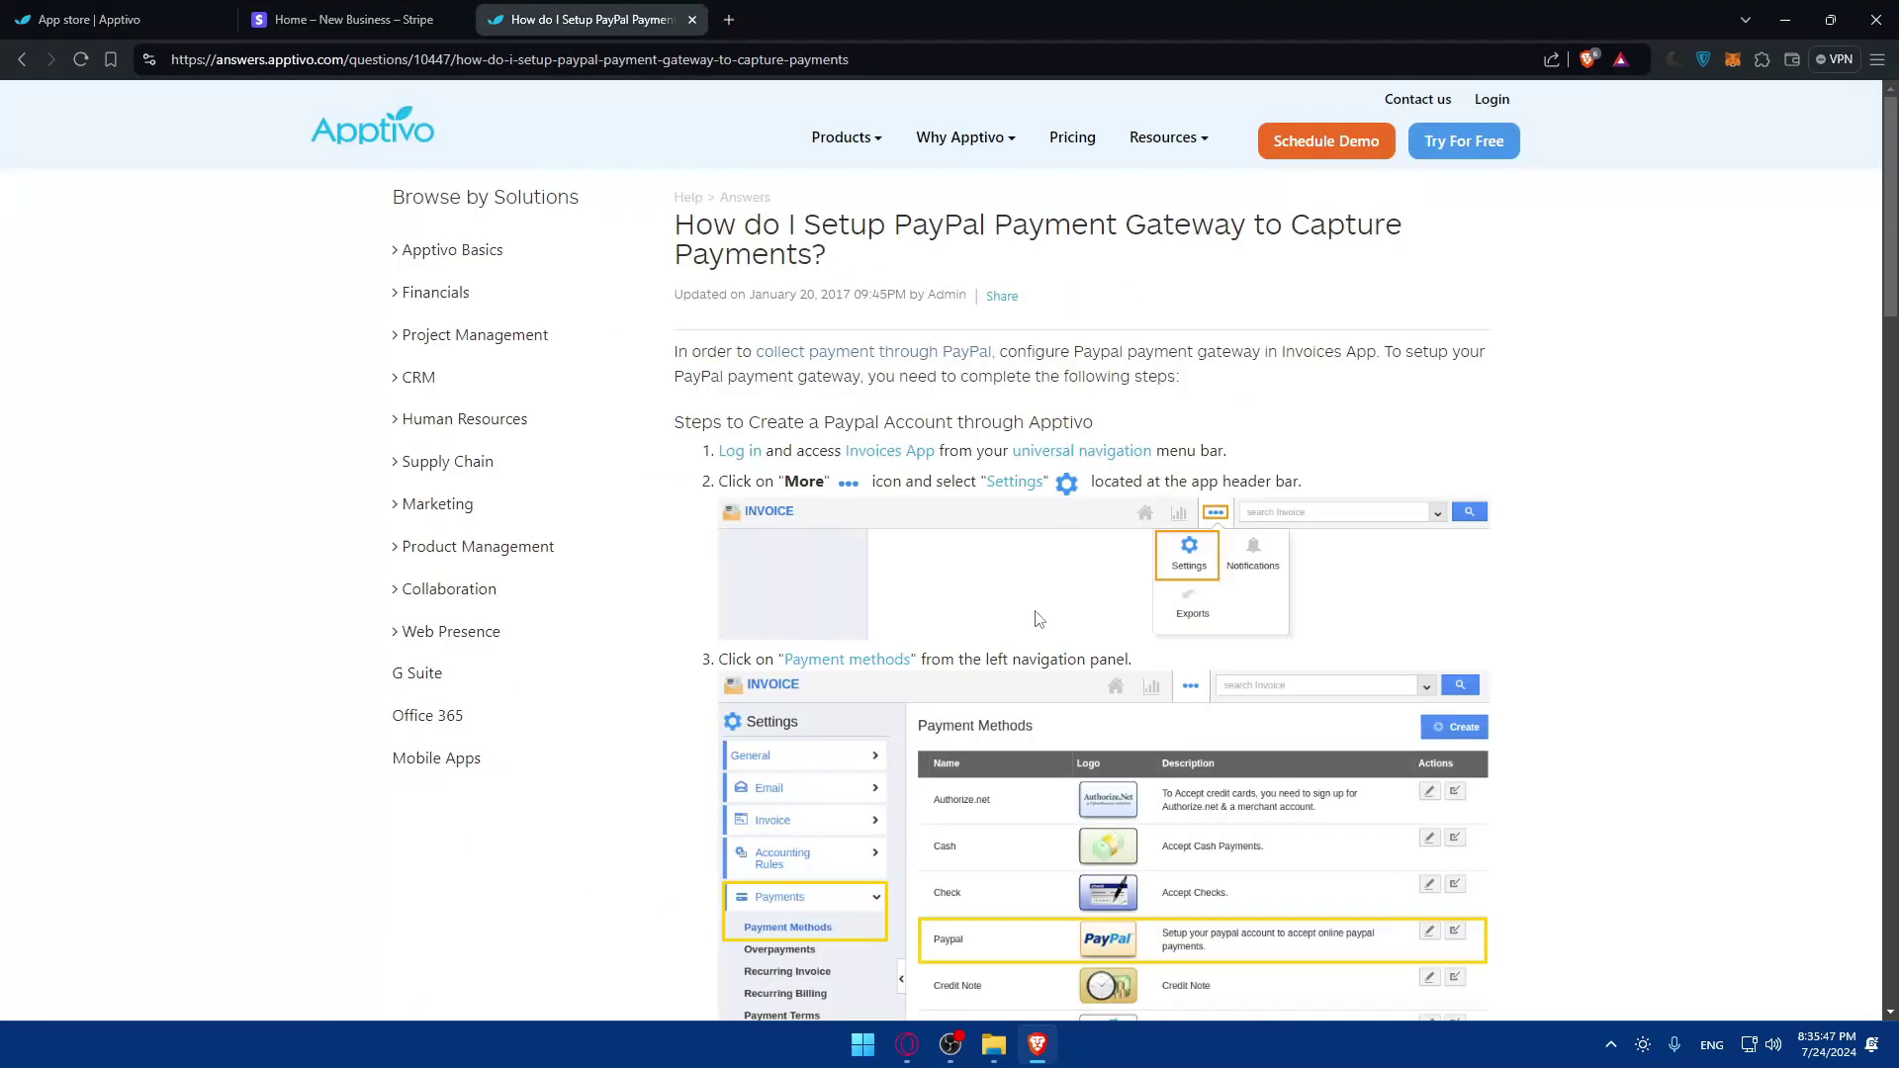
# - Scroll through the middle steps of the PayPal gateway setup guide
pyautogui.scroll(-2, 943, 780)
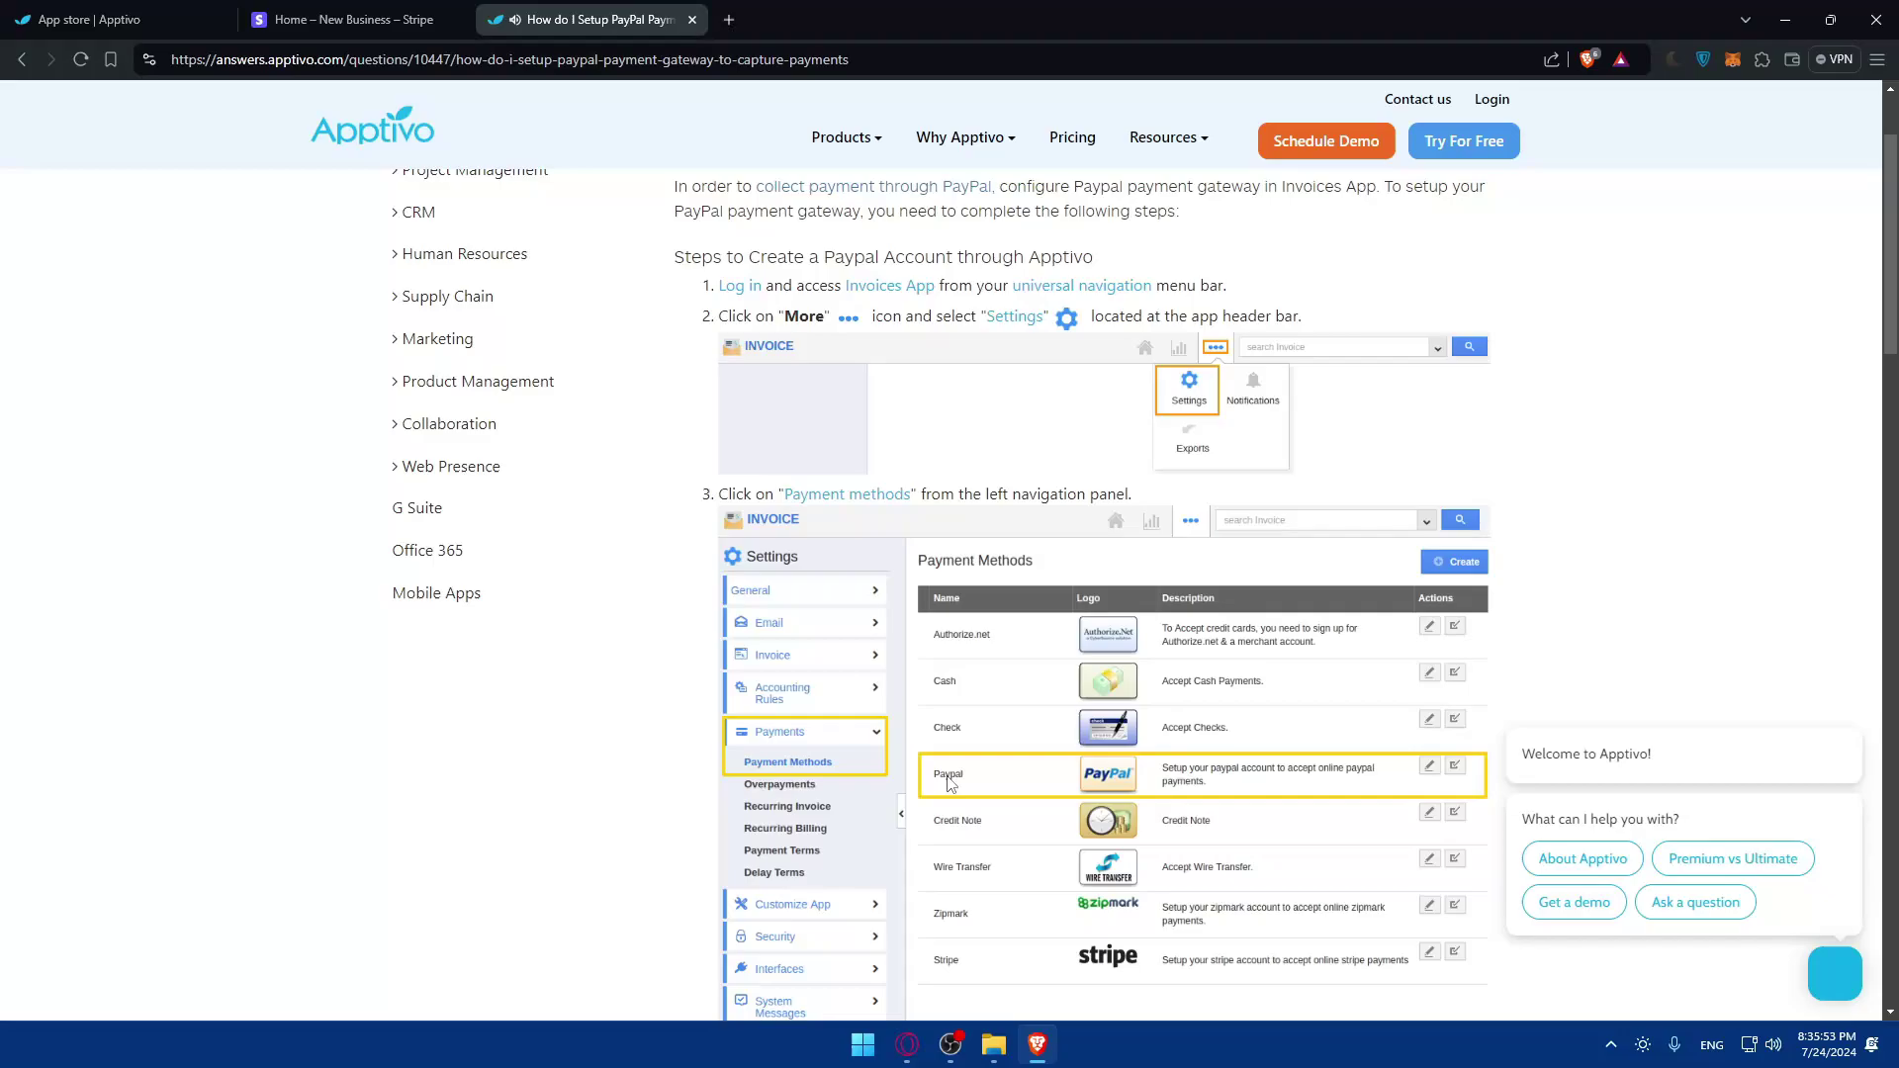
pyautogui.scroll(-2, 953, 788)
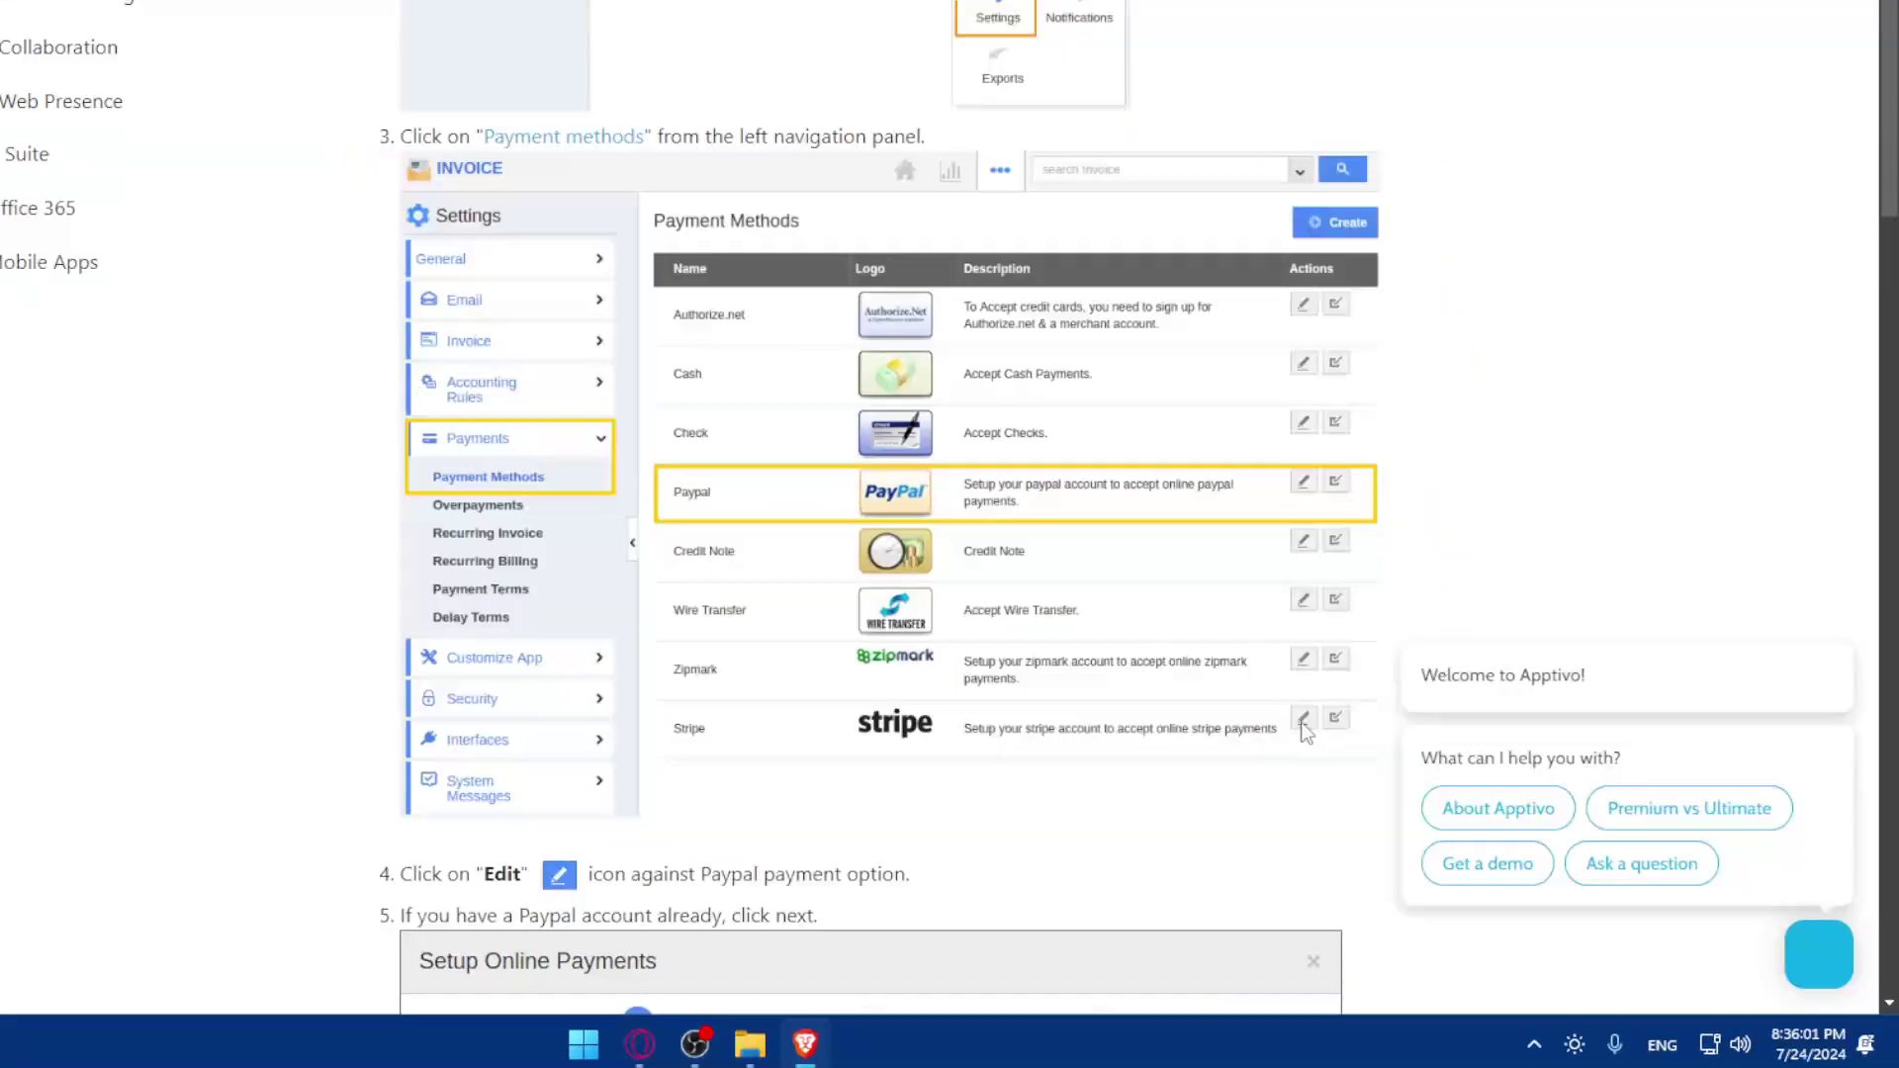
pyautogui.scroll(-2, 1116, 746)
pyautogui.scroll(-2, 1116, 746)
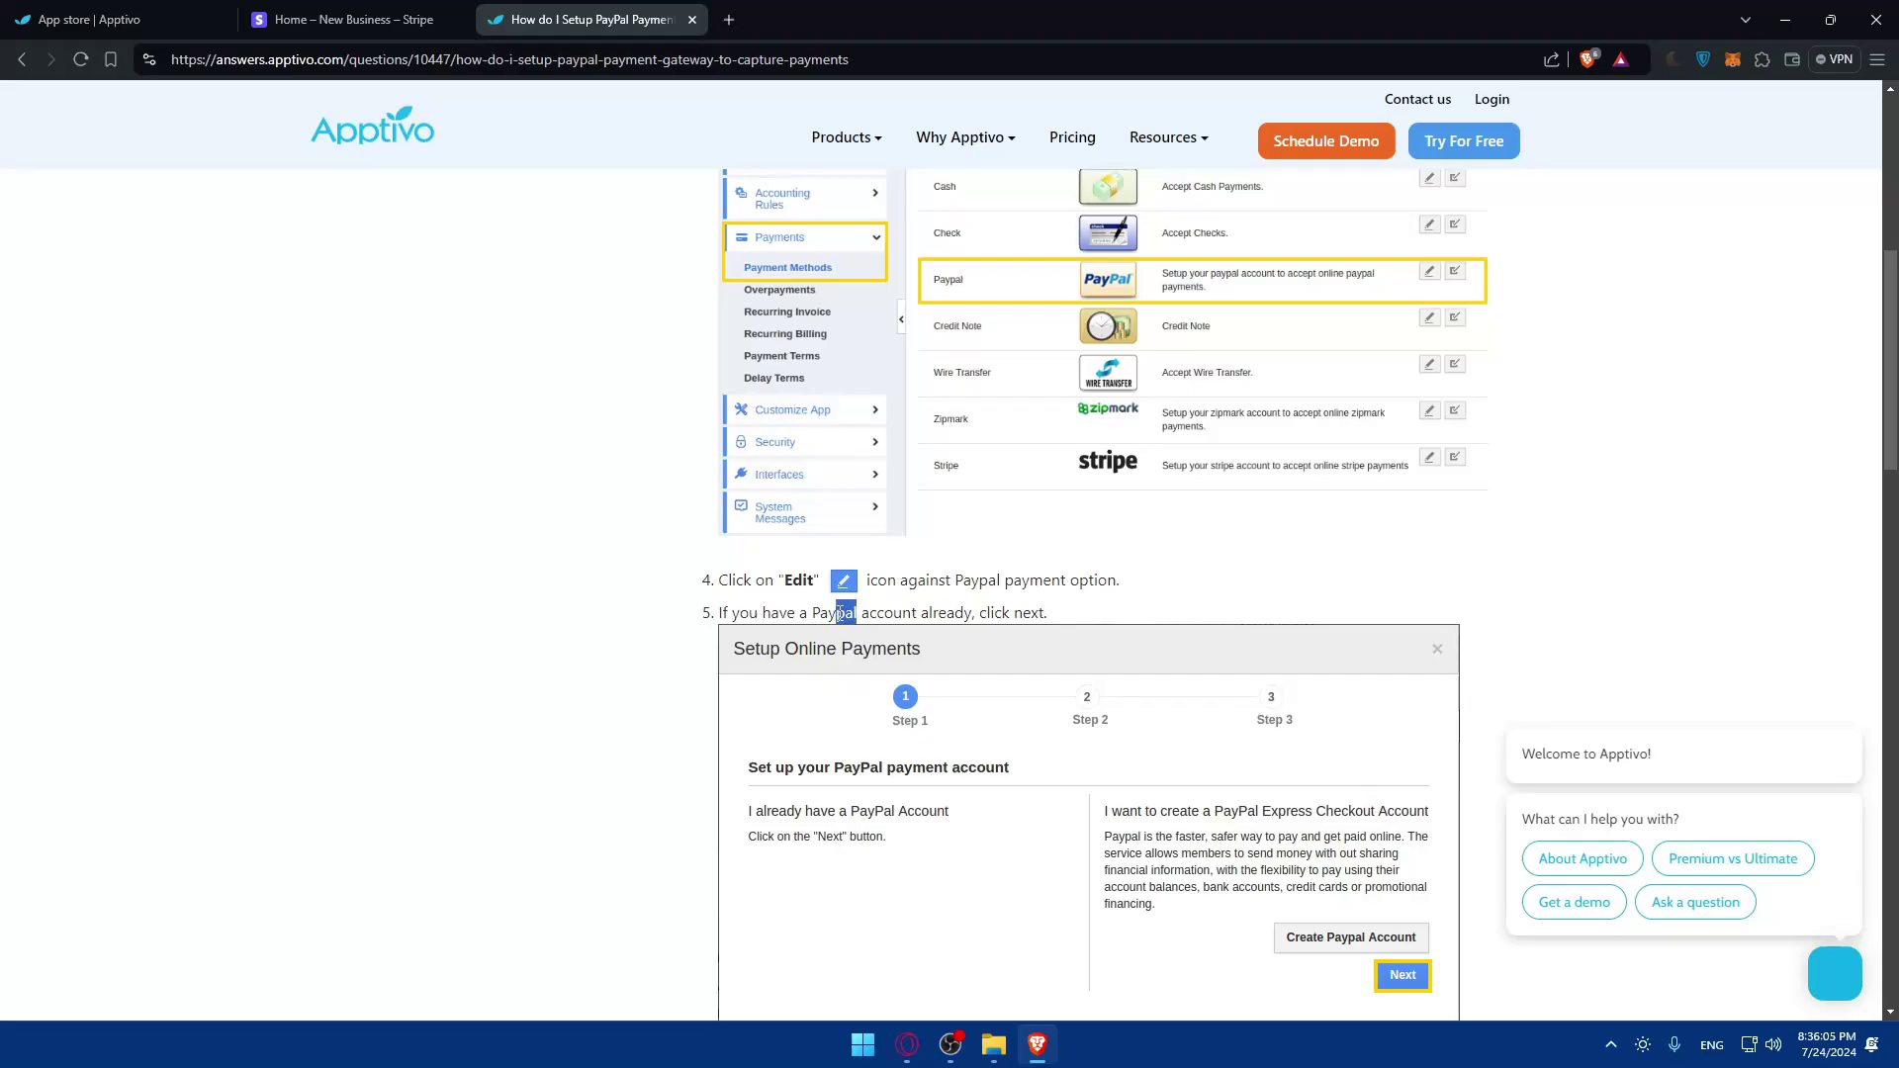
pyautogui.scroll(-2, 1187, 643)
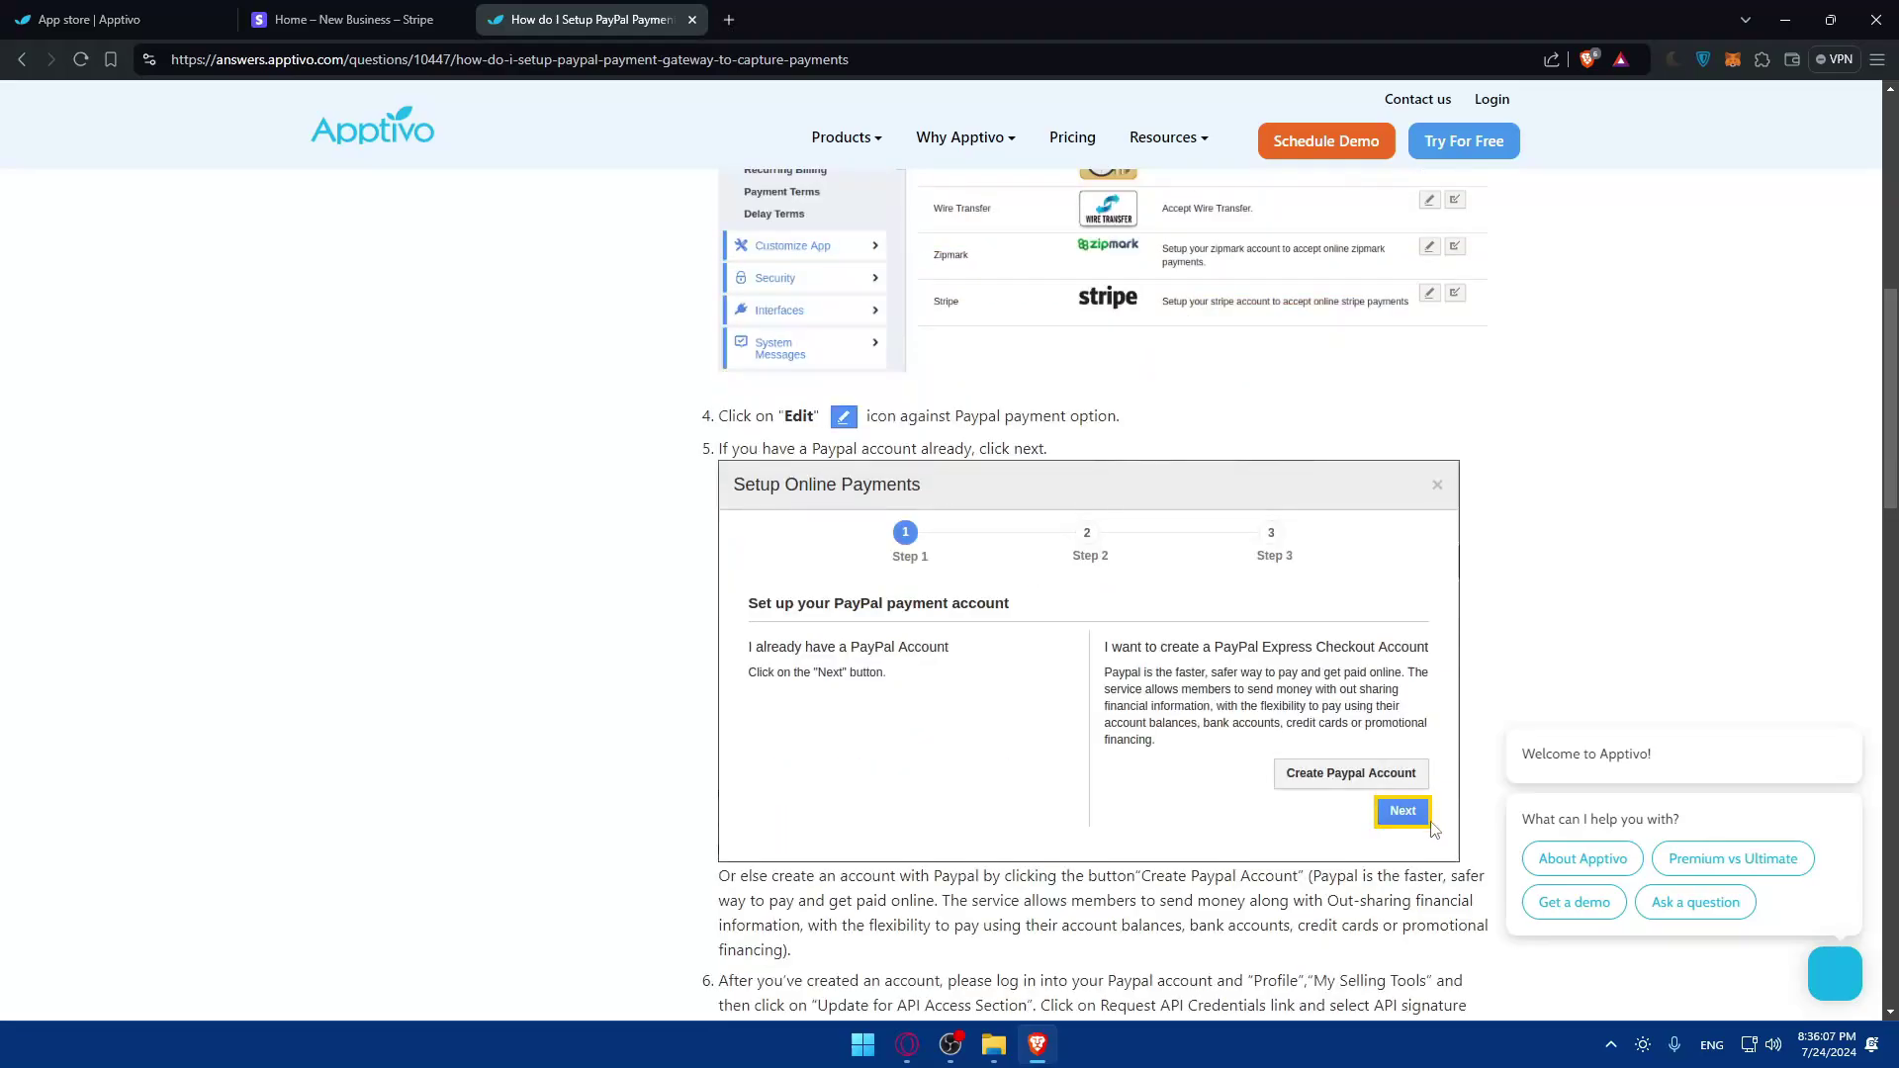
pyautogui.scroll(-5, 1357, 770)
pyautogui.scroll(3, 1385, 693)
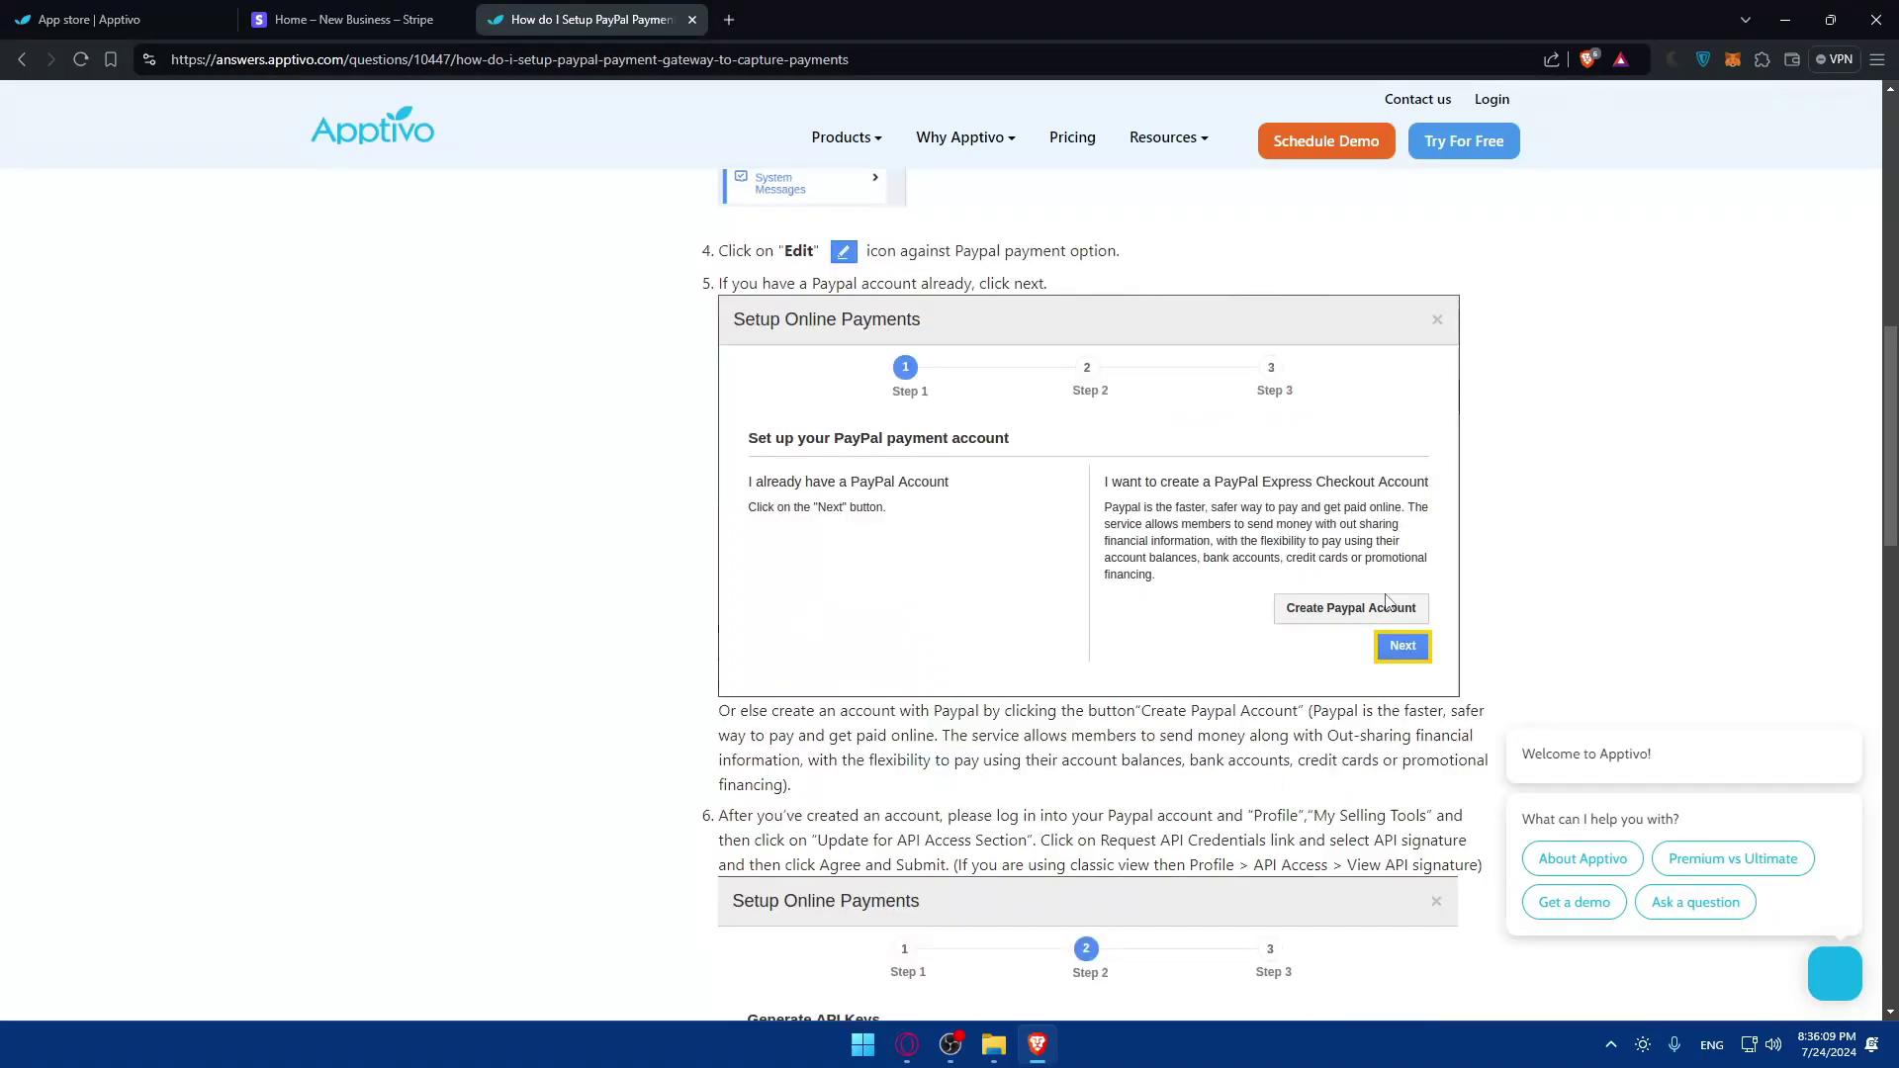
pyautogui.scroll(-4, 1413, 606)
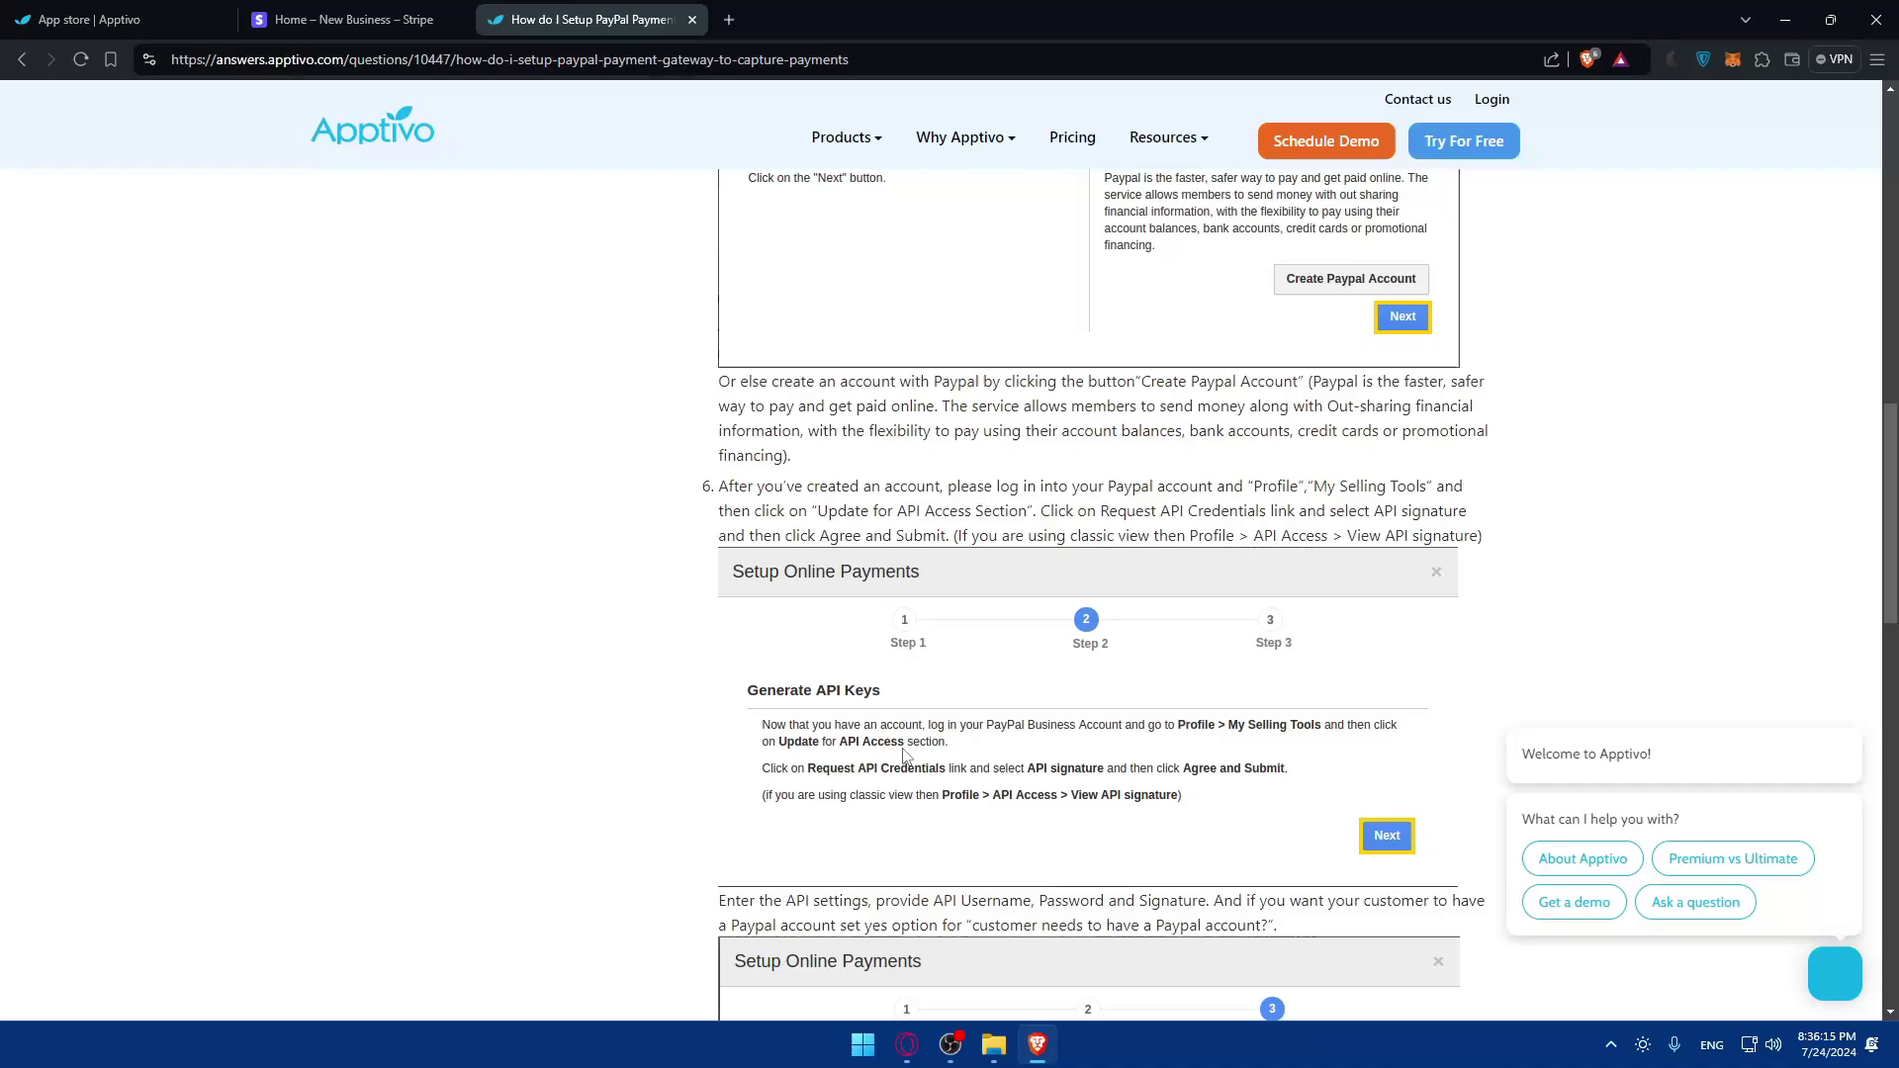
# - After a glance at Stripe, read on to the 'Paypal parameters updated' step and Related Links
pyautogui.click(356, 12)
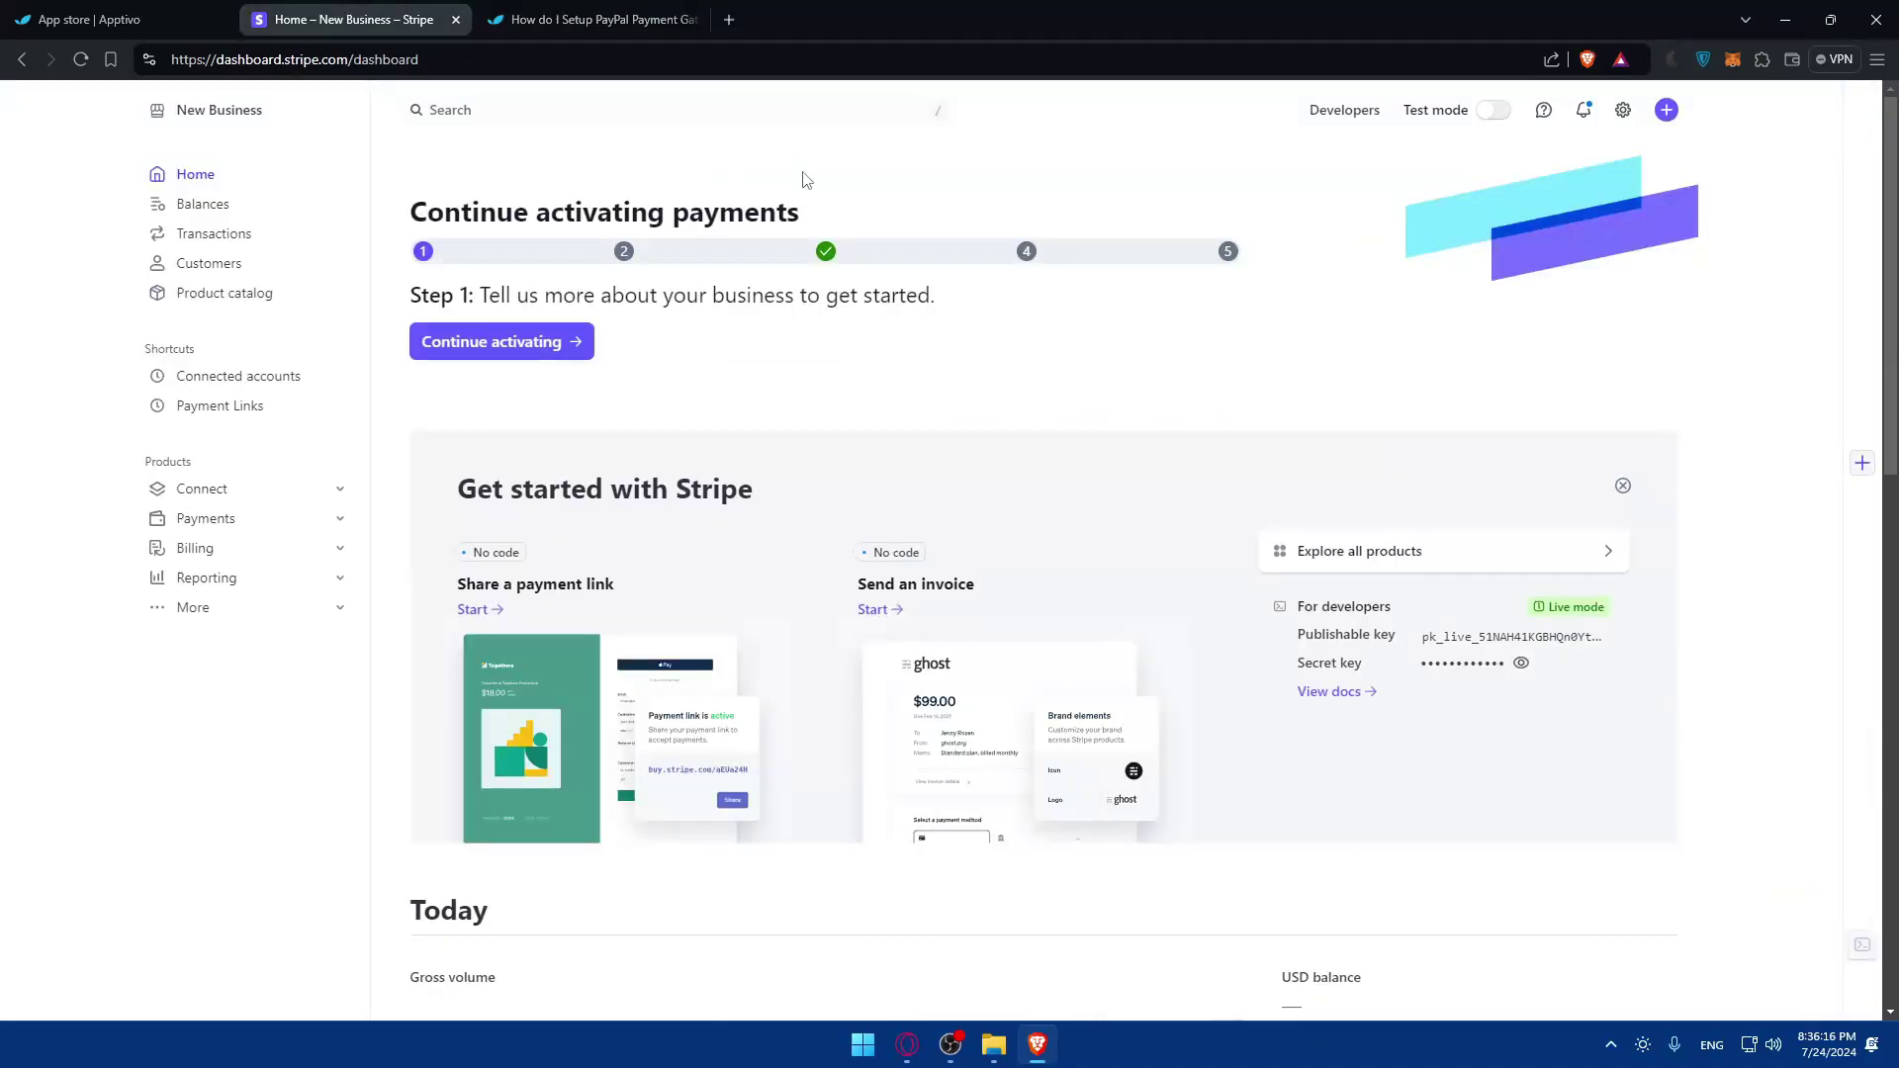
pyautogui.click(574, 18)
pyautogui.scroll(-5, 1123, 485)
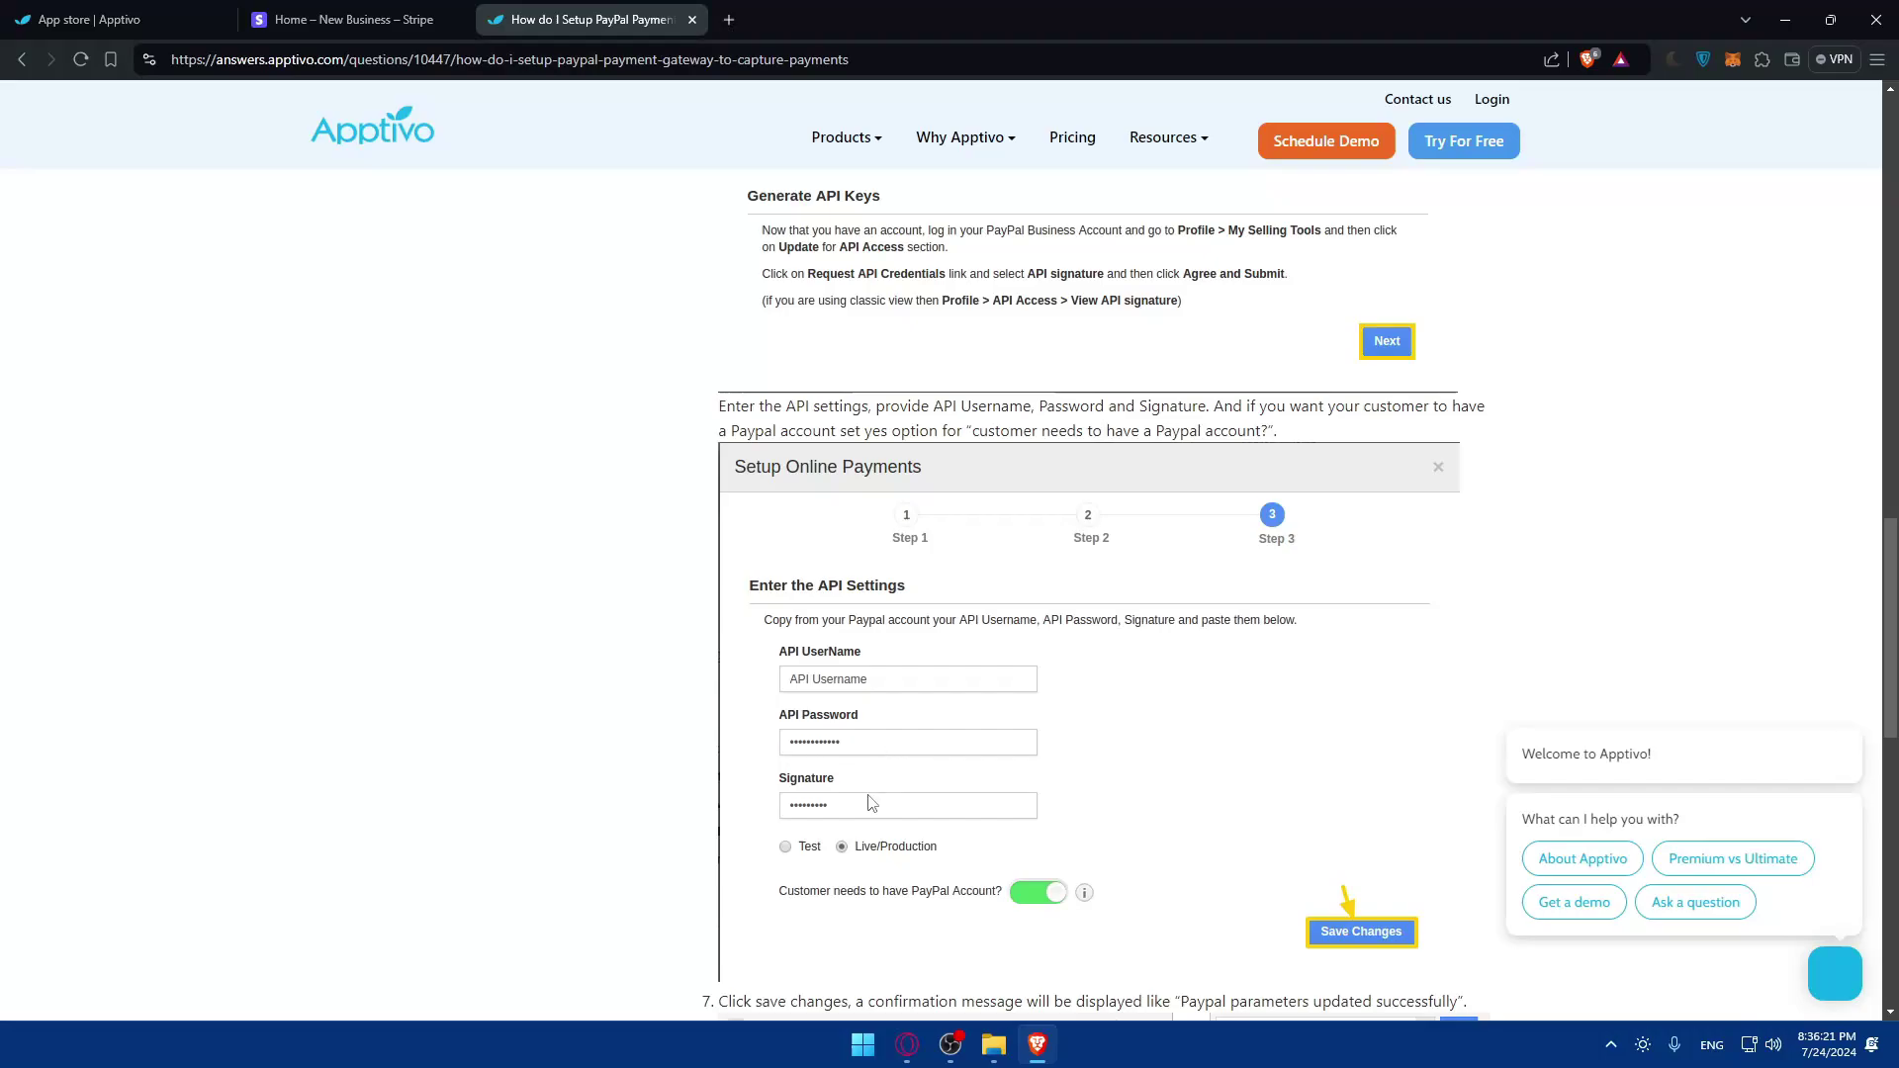
pyautogui.scroll(-2, 1108, 803)
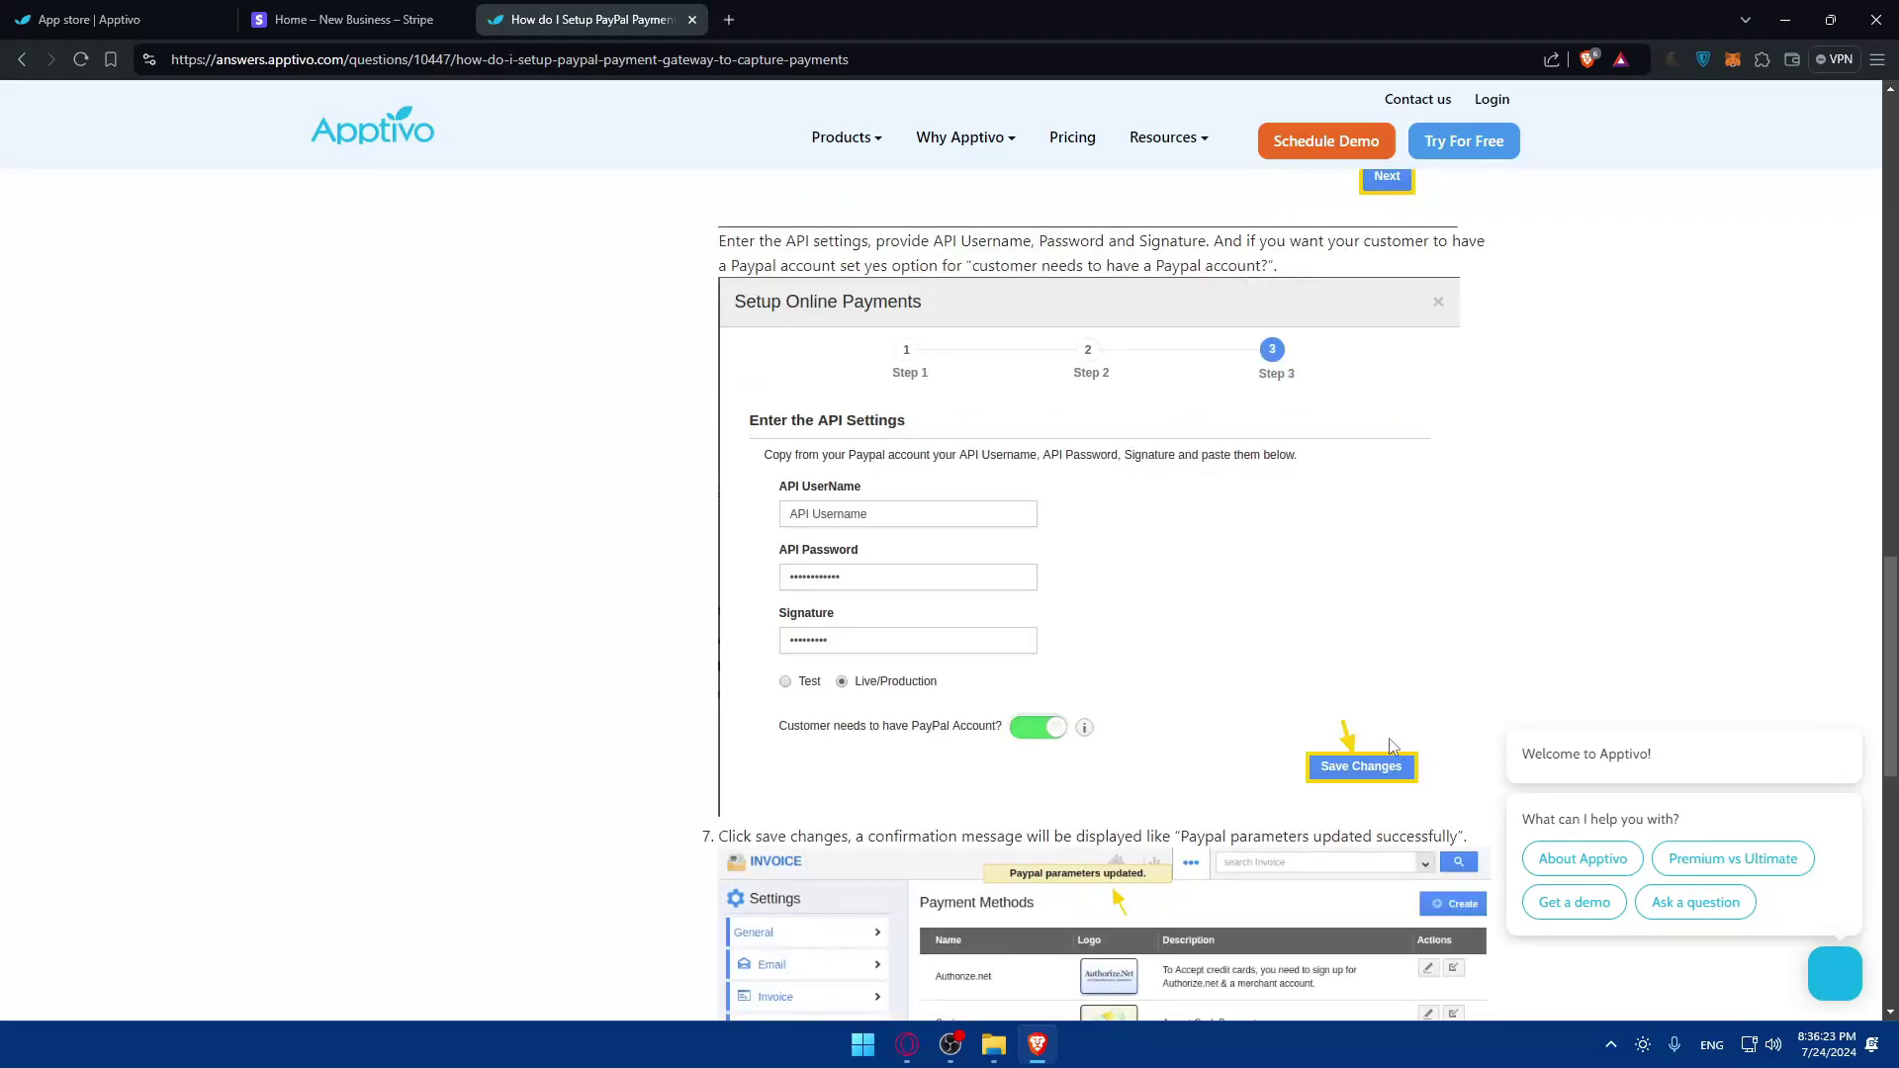
pyautogui.scroll(-2, 1046, 749)
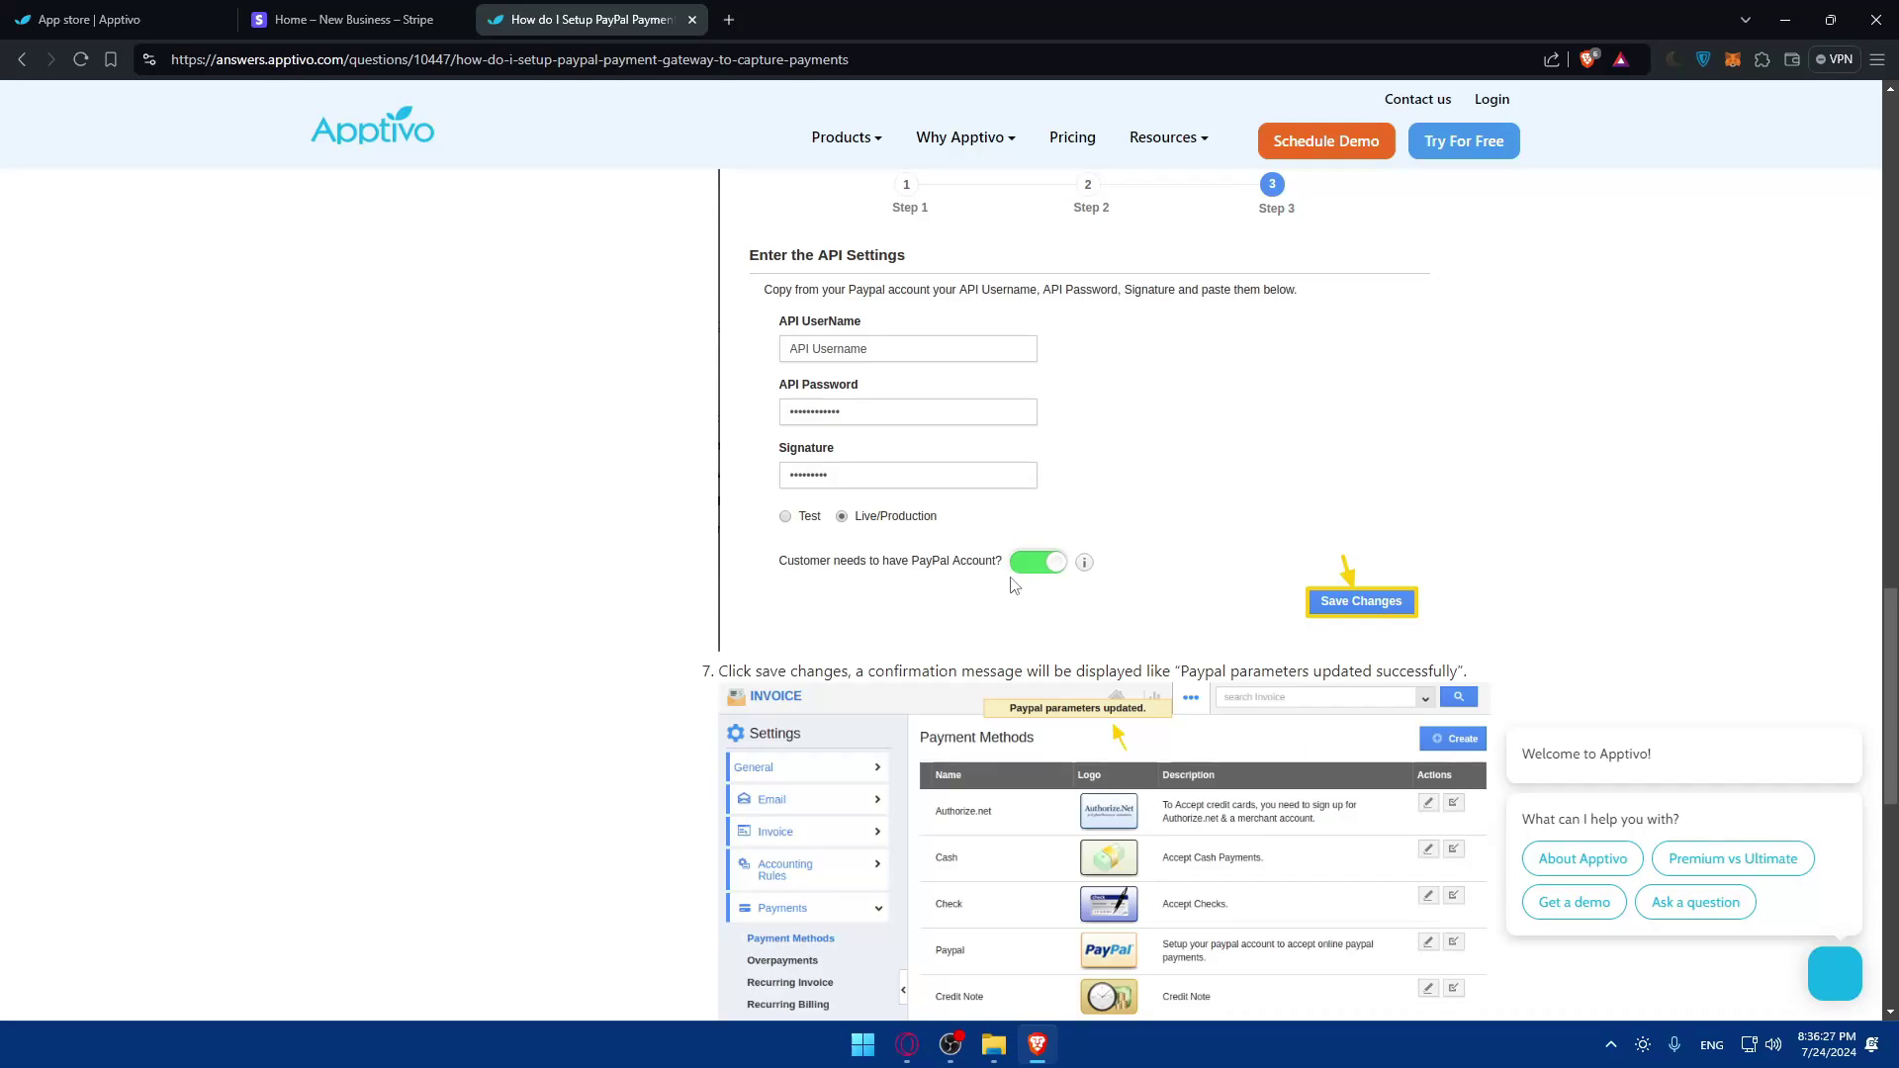
pyautogui.scroll(-2, 1125, 556)
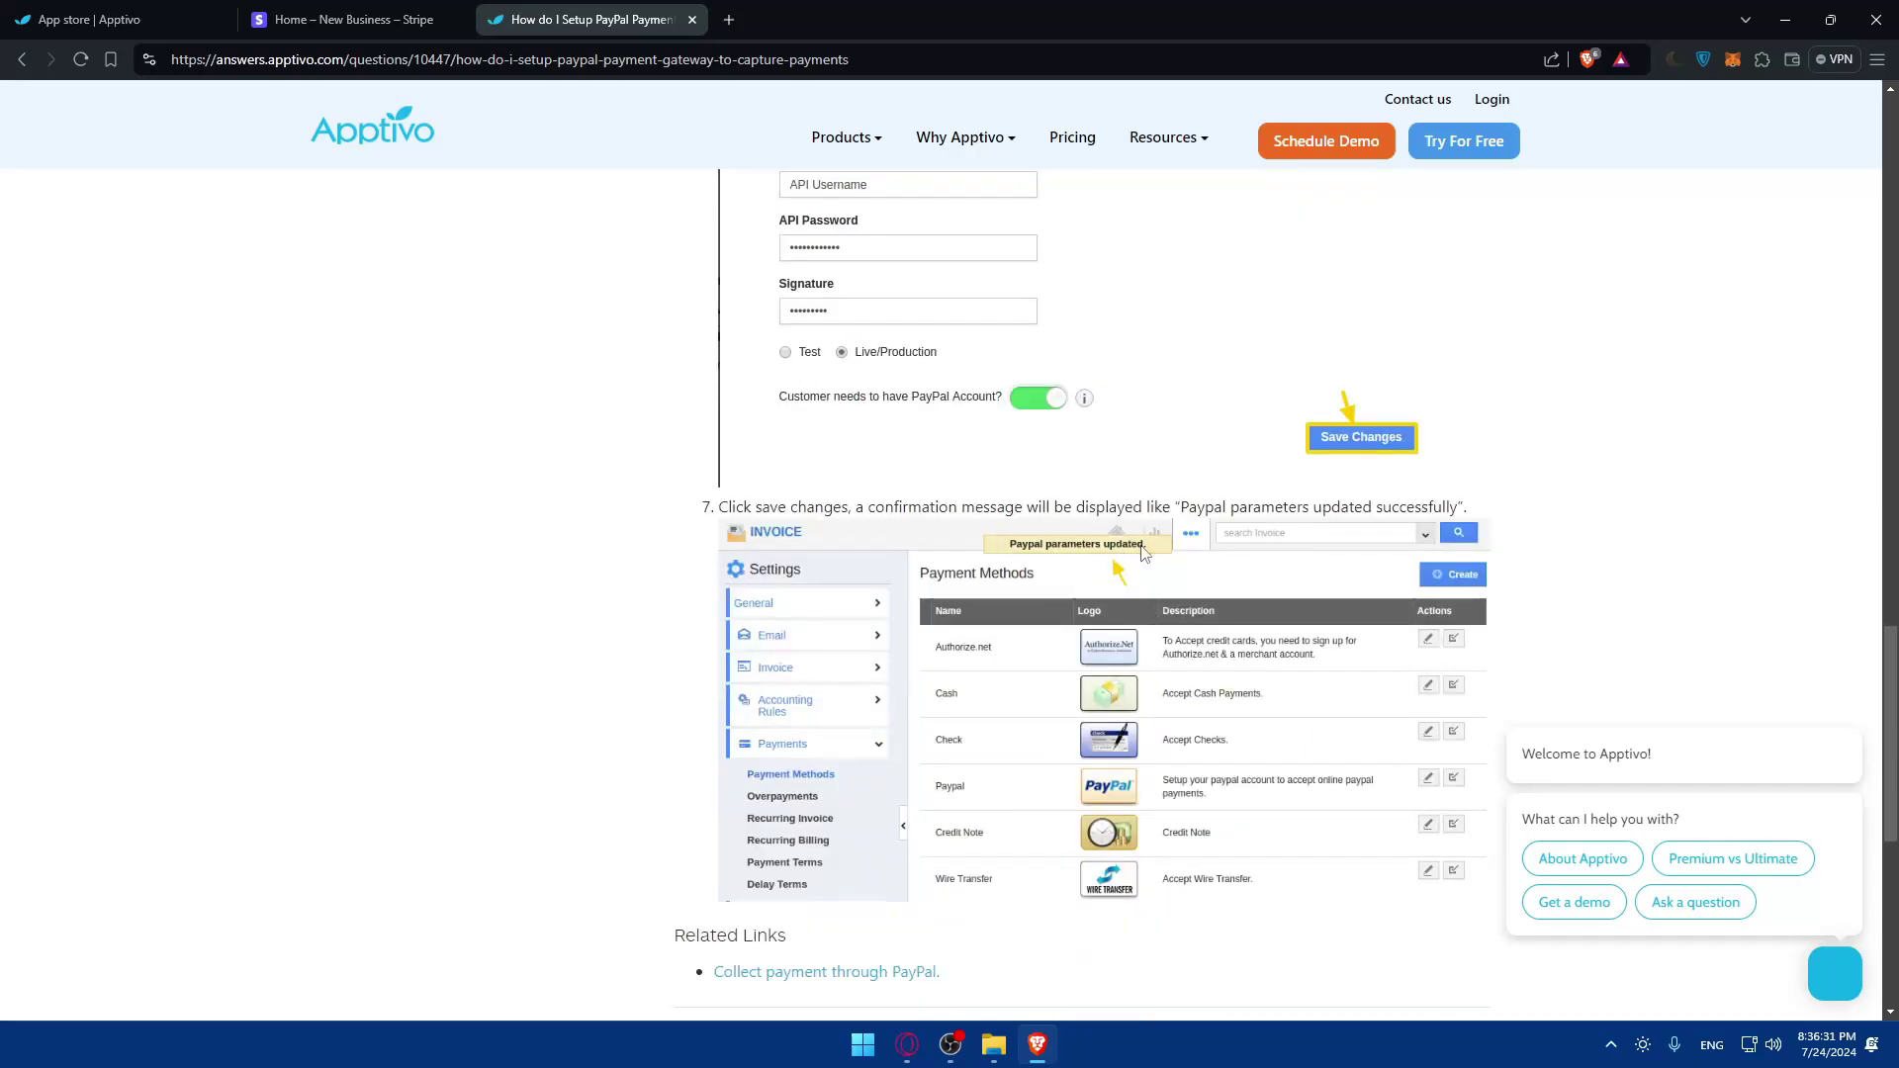
pyautogui.scroll(-3, 1128, 544)
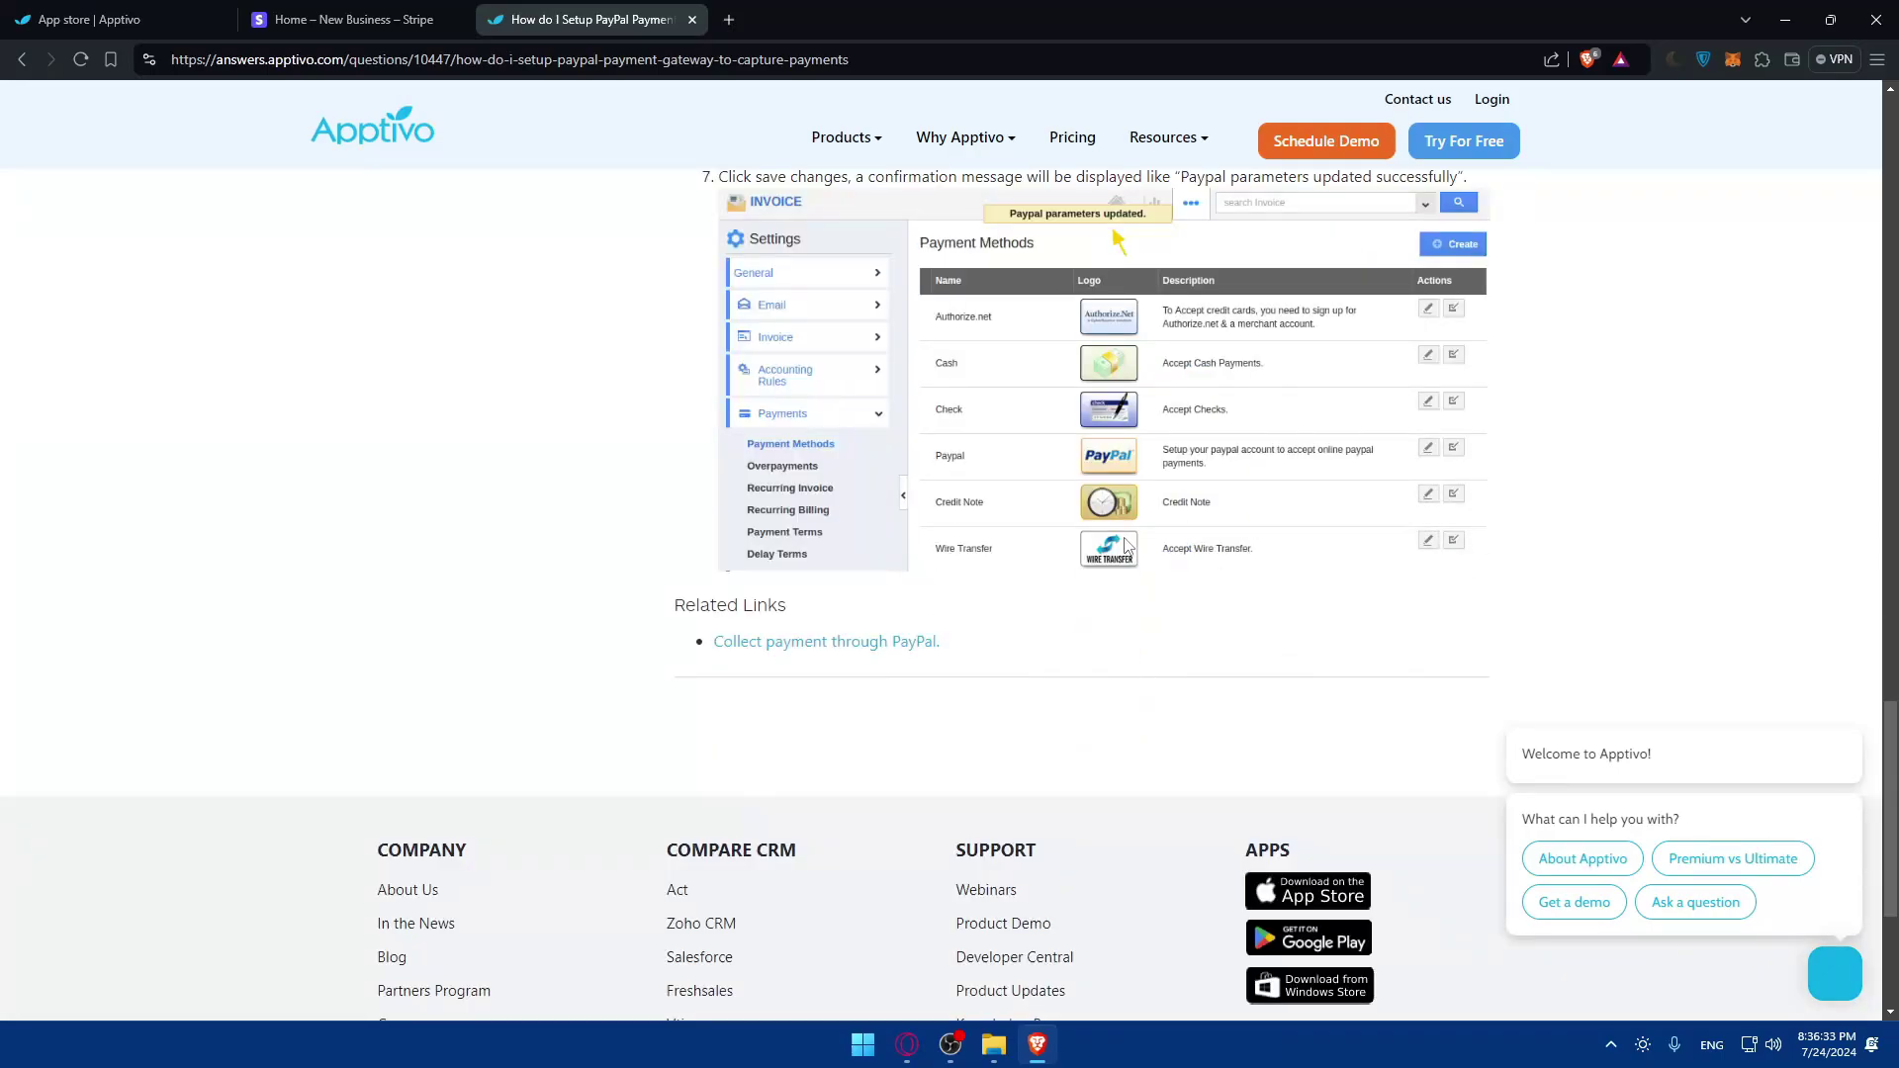
# - Scroll the Stripe dashboard and dismiss the open create menu
pyautogui.click(331, 8)
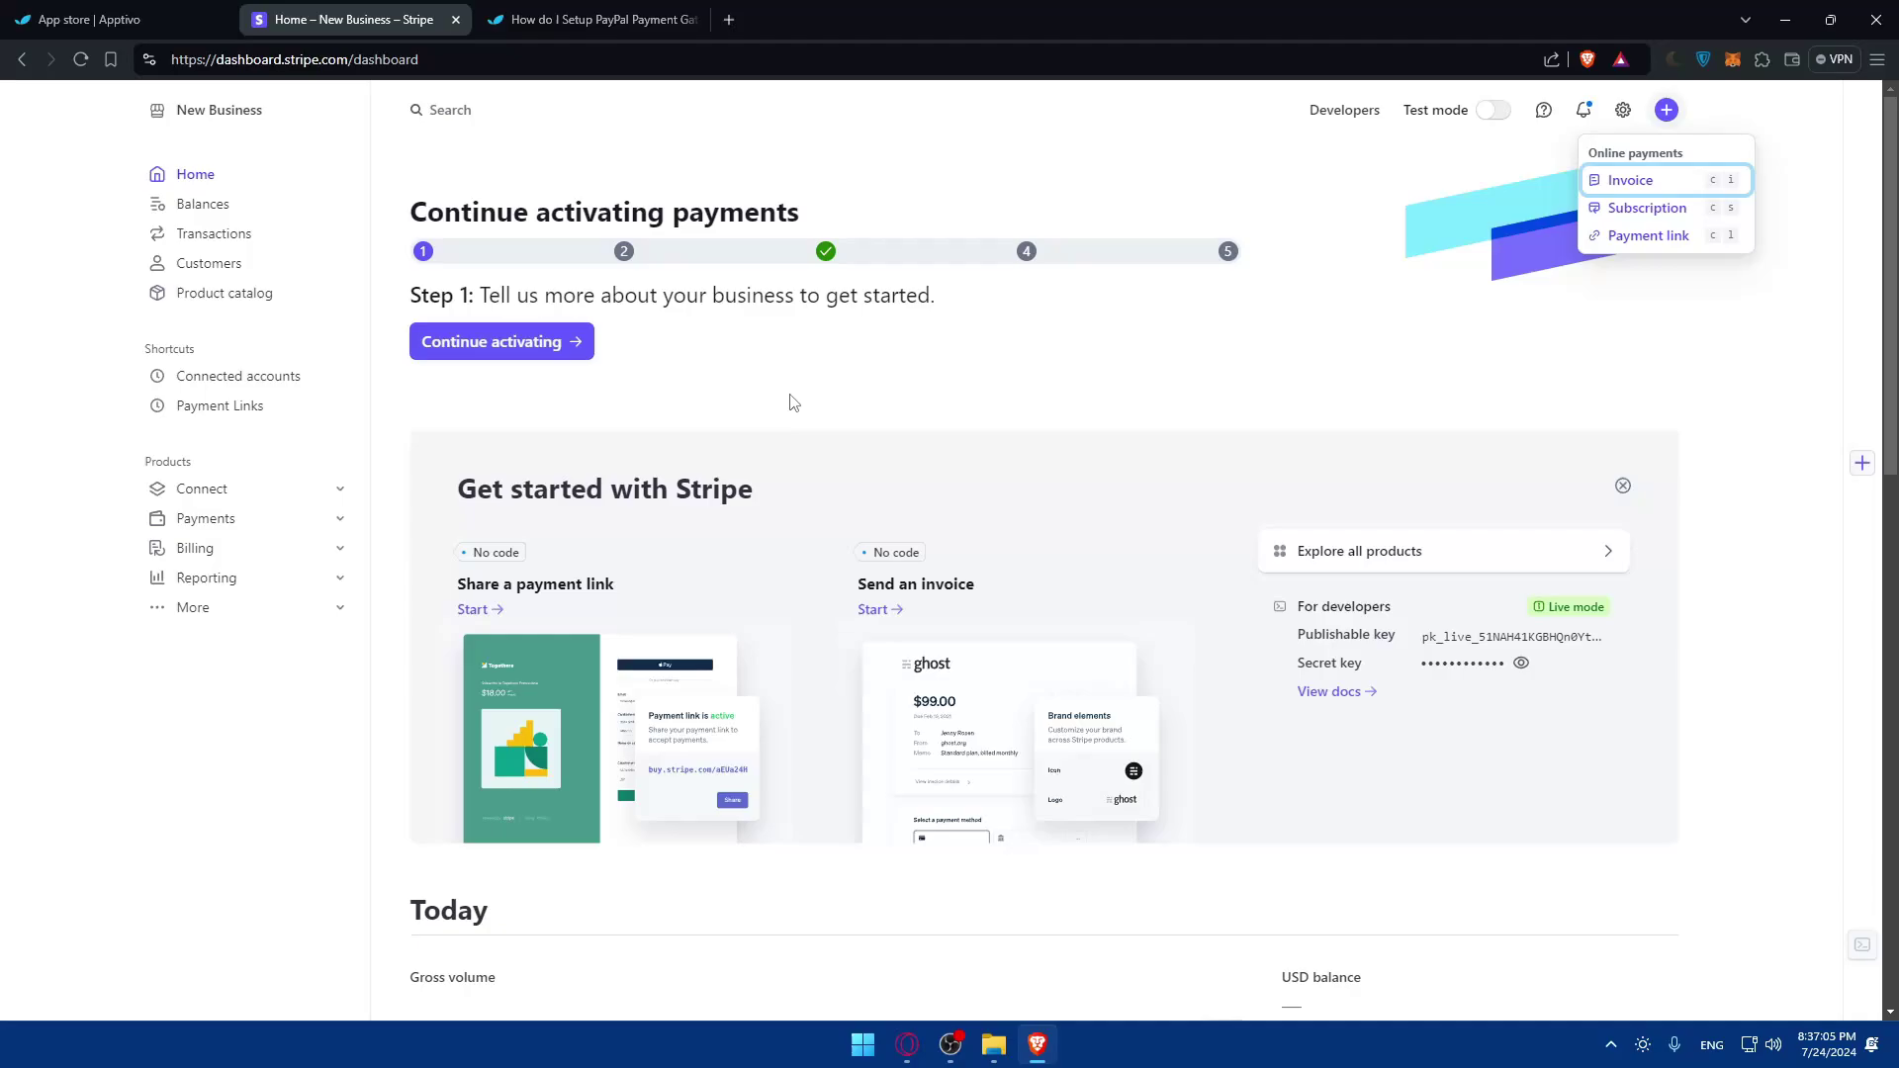
pyautogui.scroll(-2, 1426, 351)
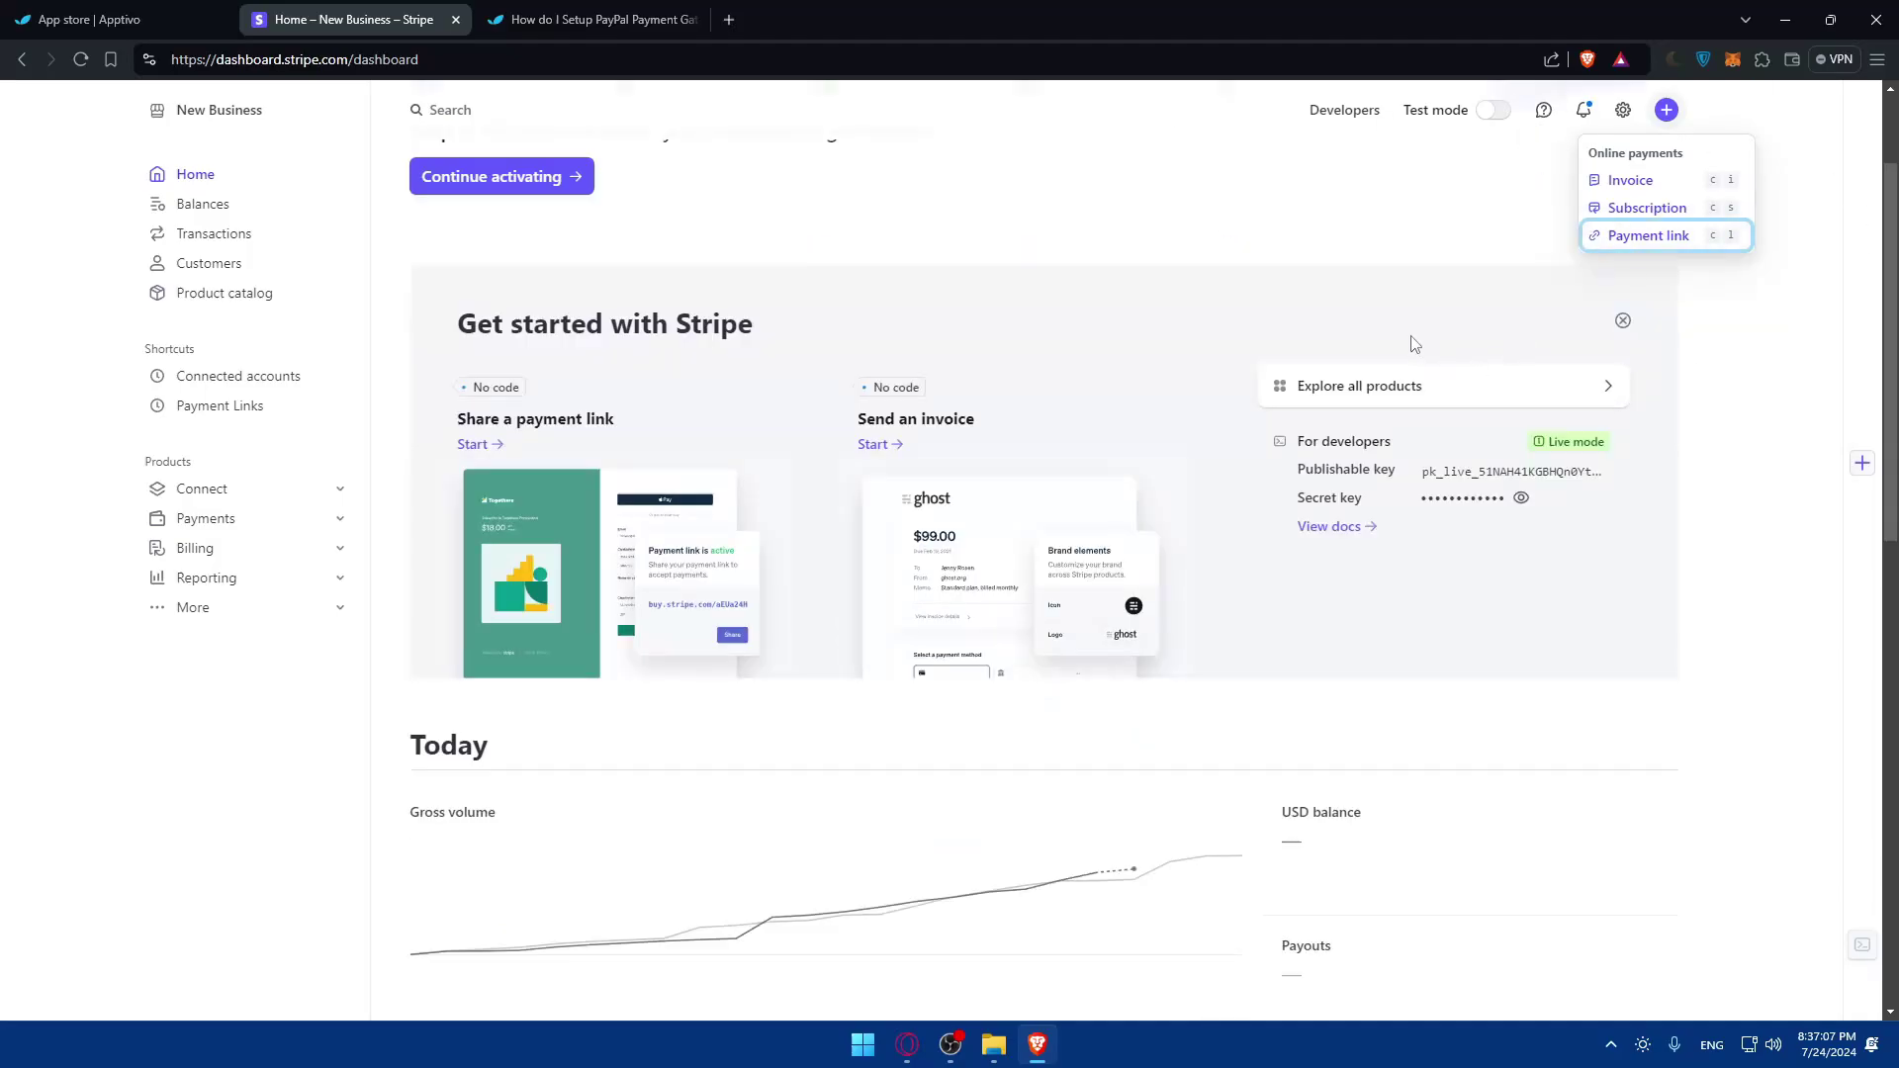
pyautogui.scroll(-8, 1413, 343)
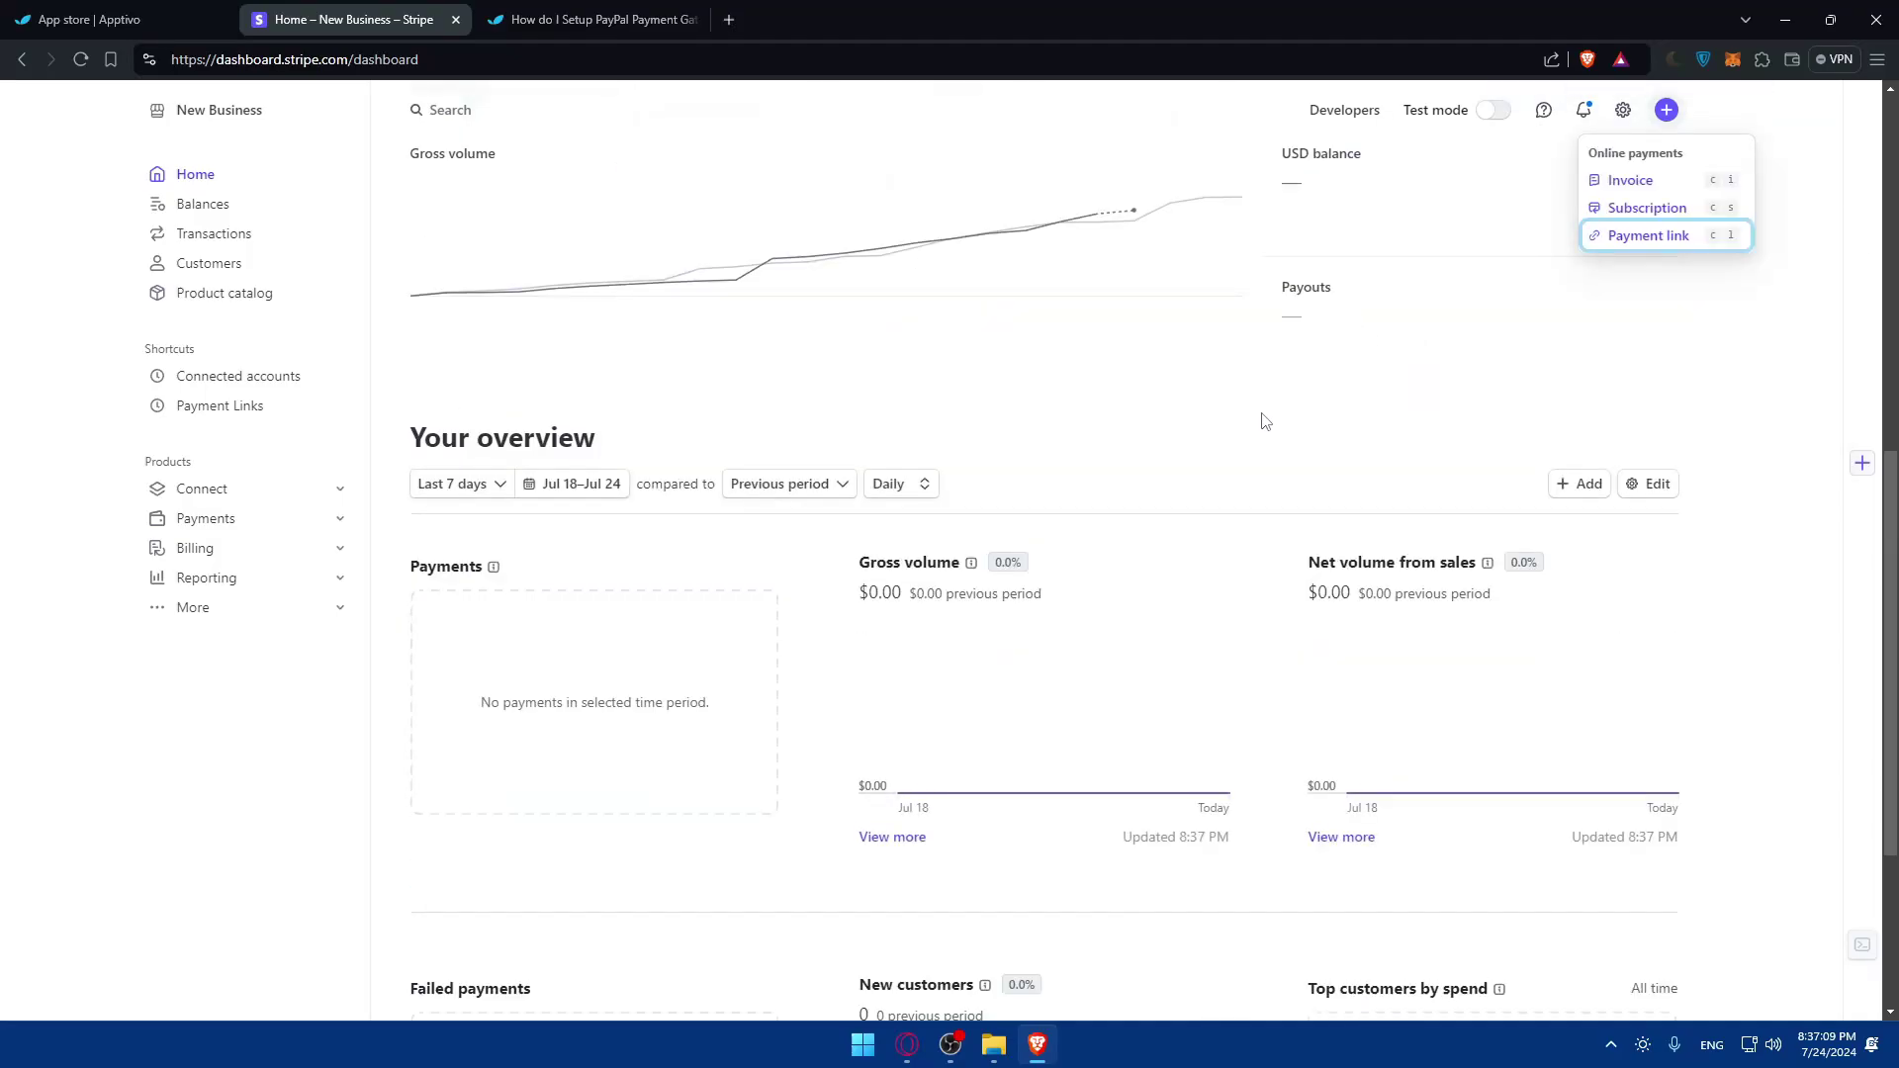
pyautogui.scroll(-4, 1261, 420)
pyautogui.scroll(14, 1261, 426)
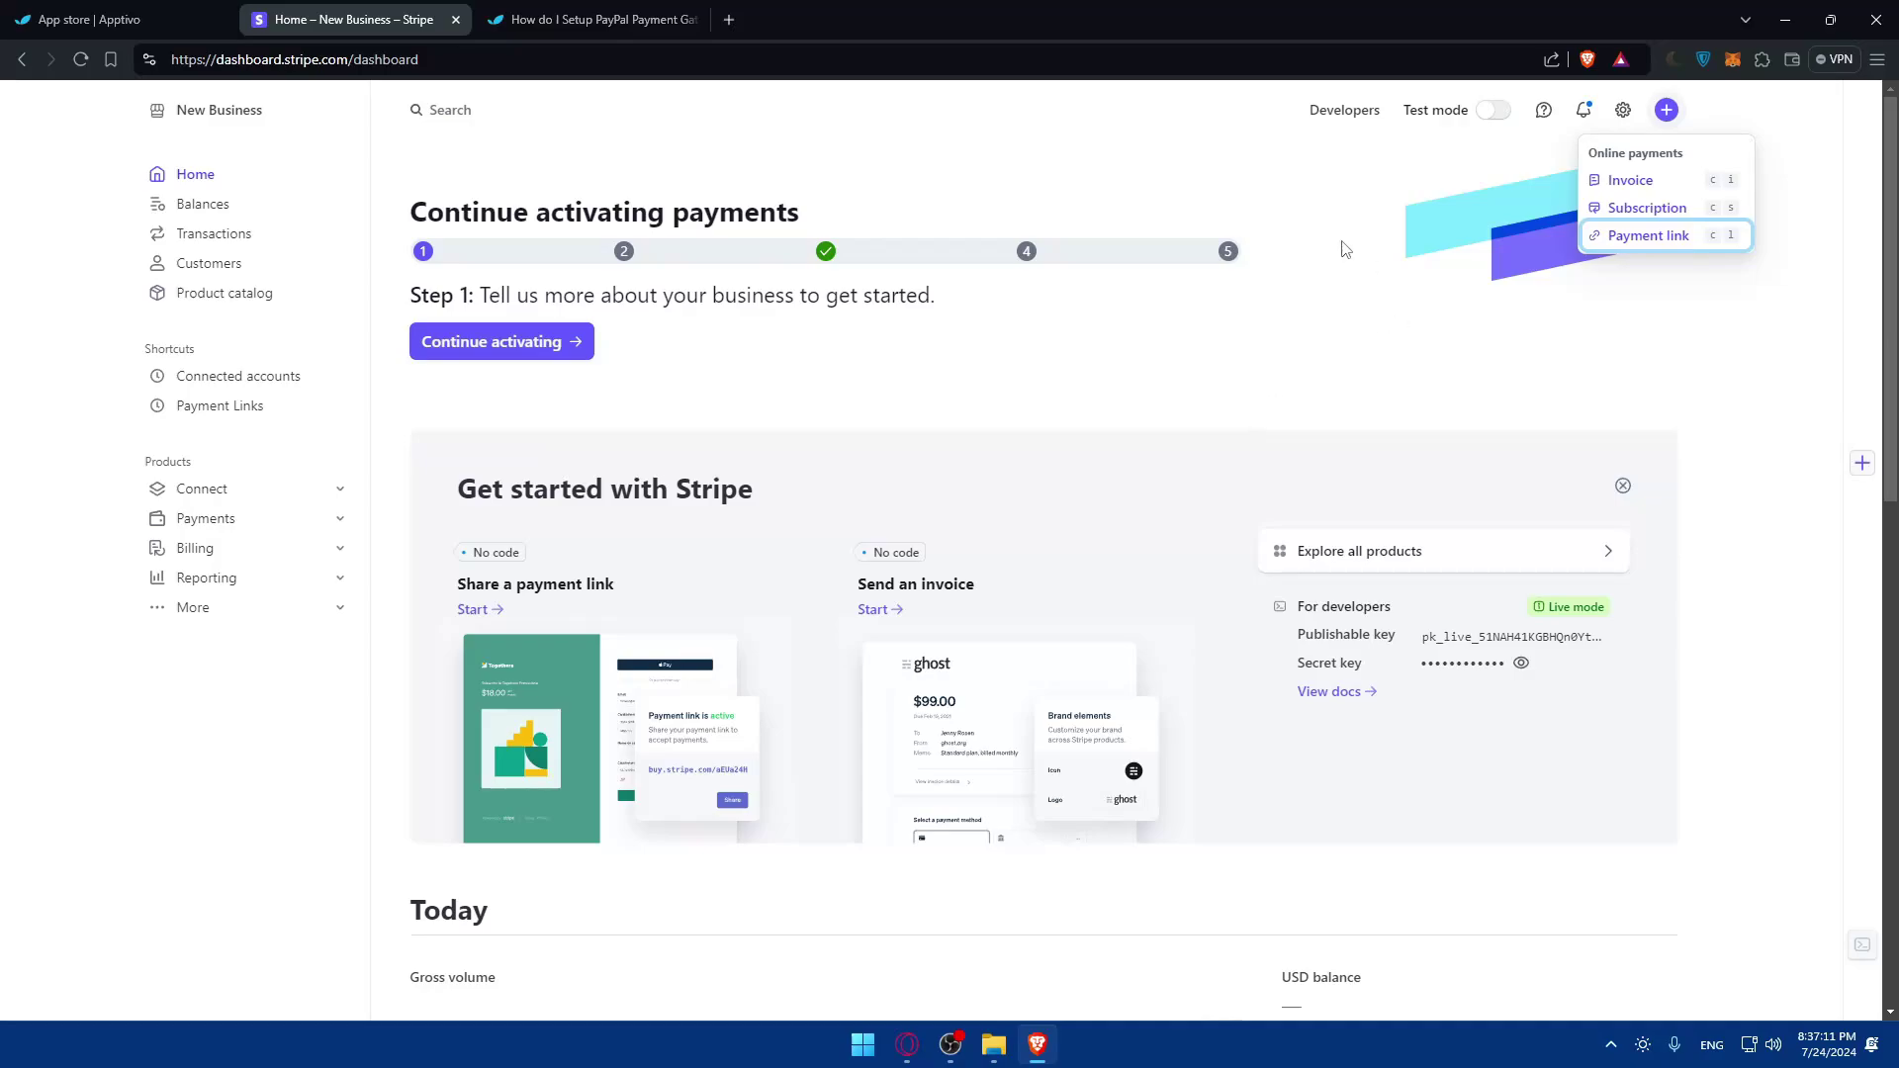
pyautogui.click(1331, 206)
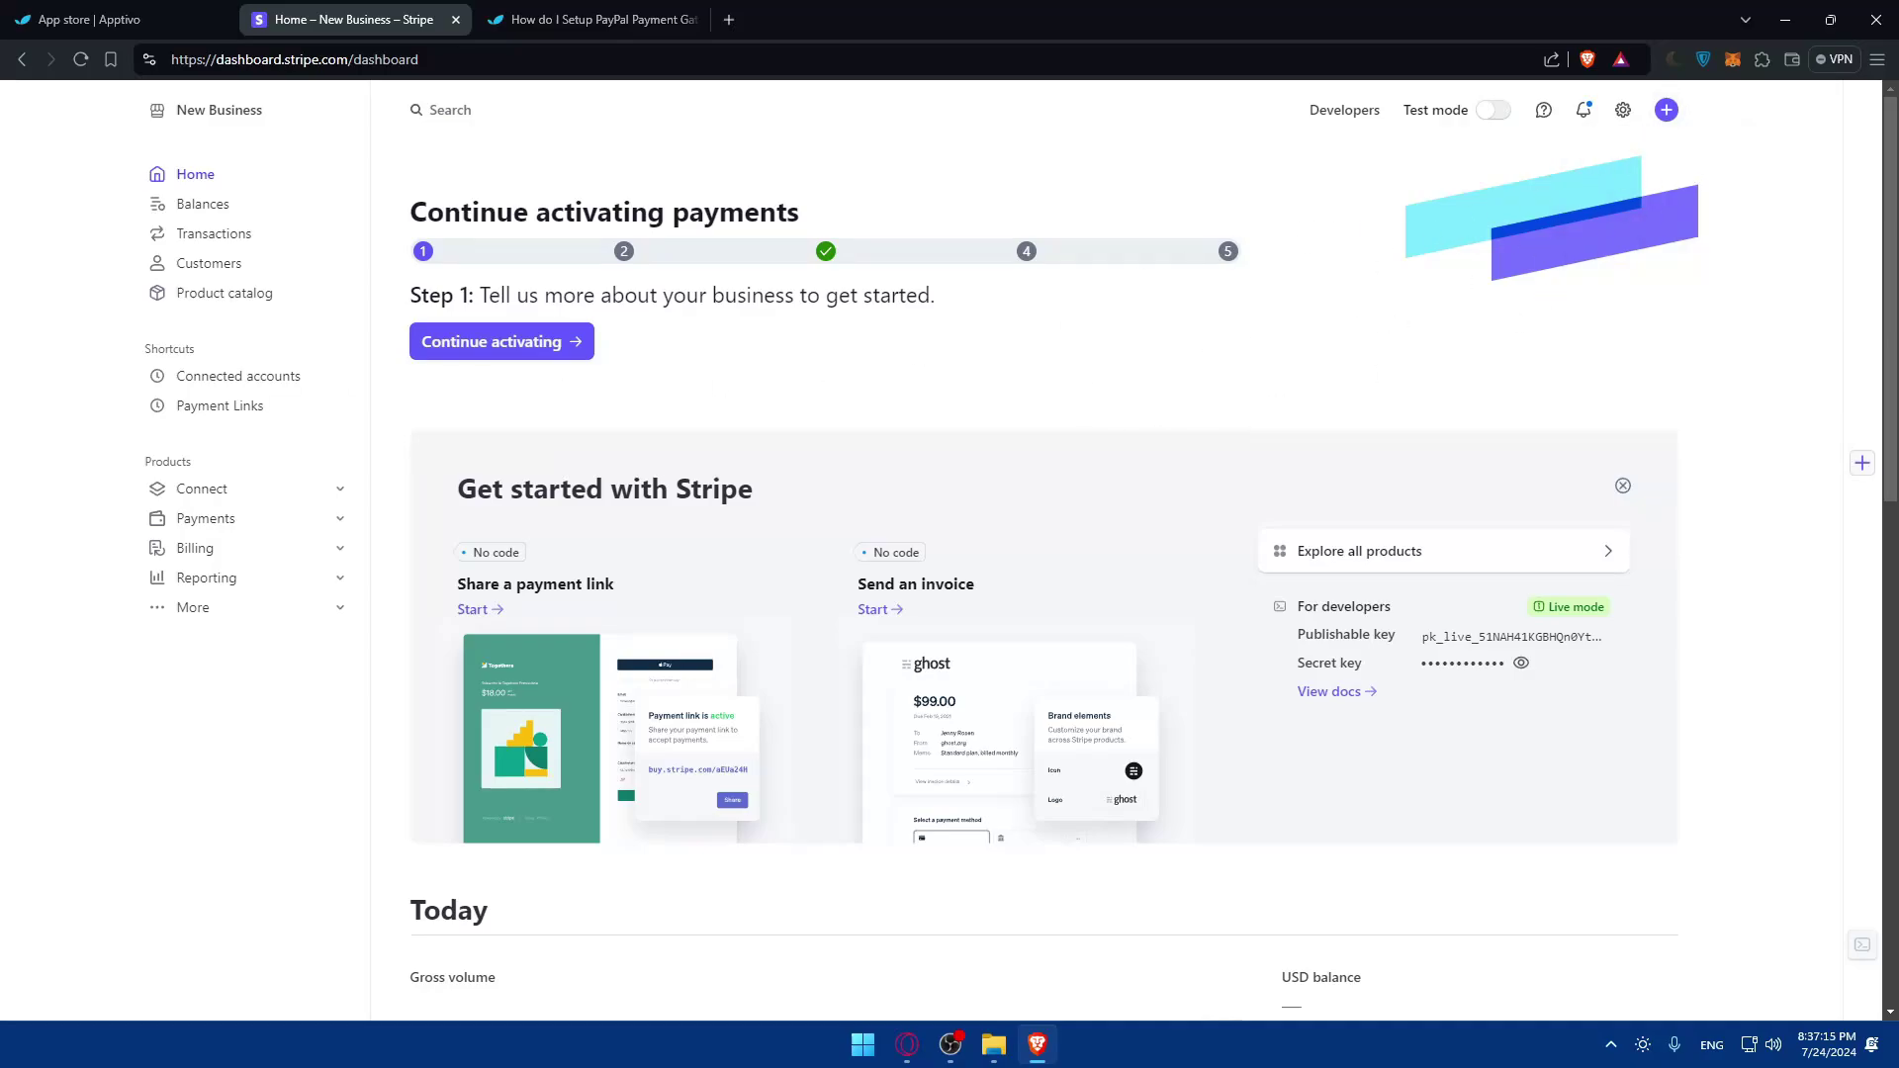
pyautogui.hotkey('alt', 'Tab')
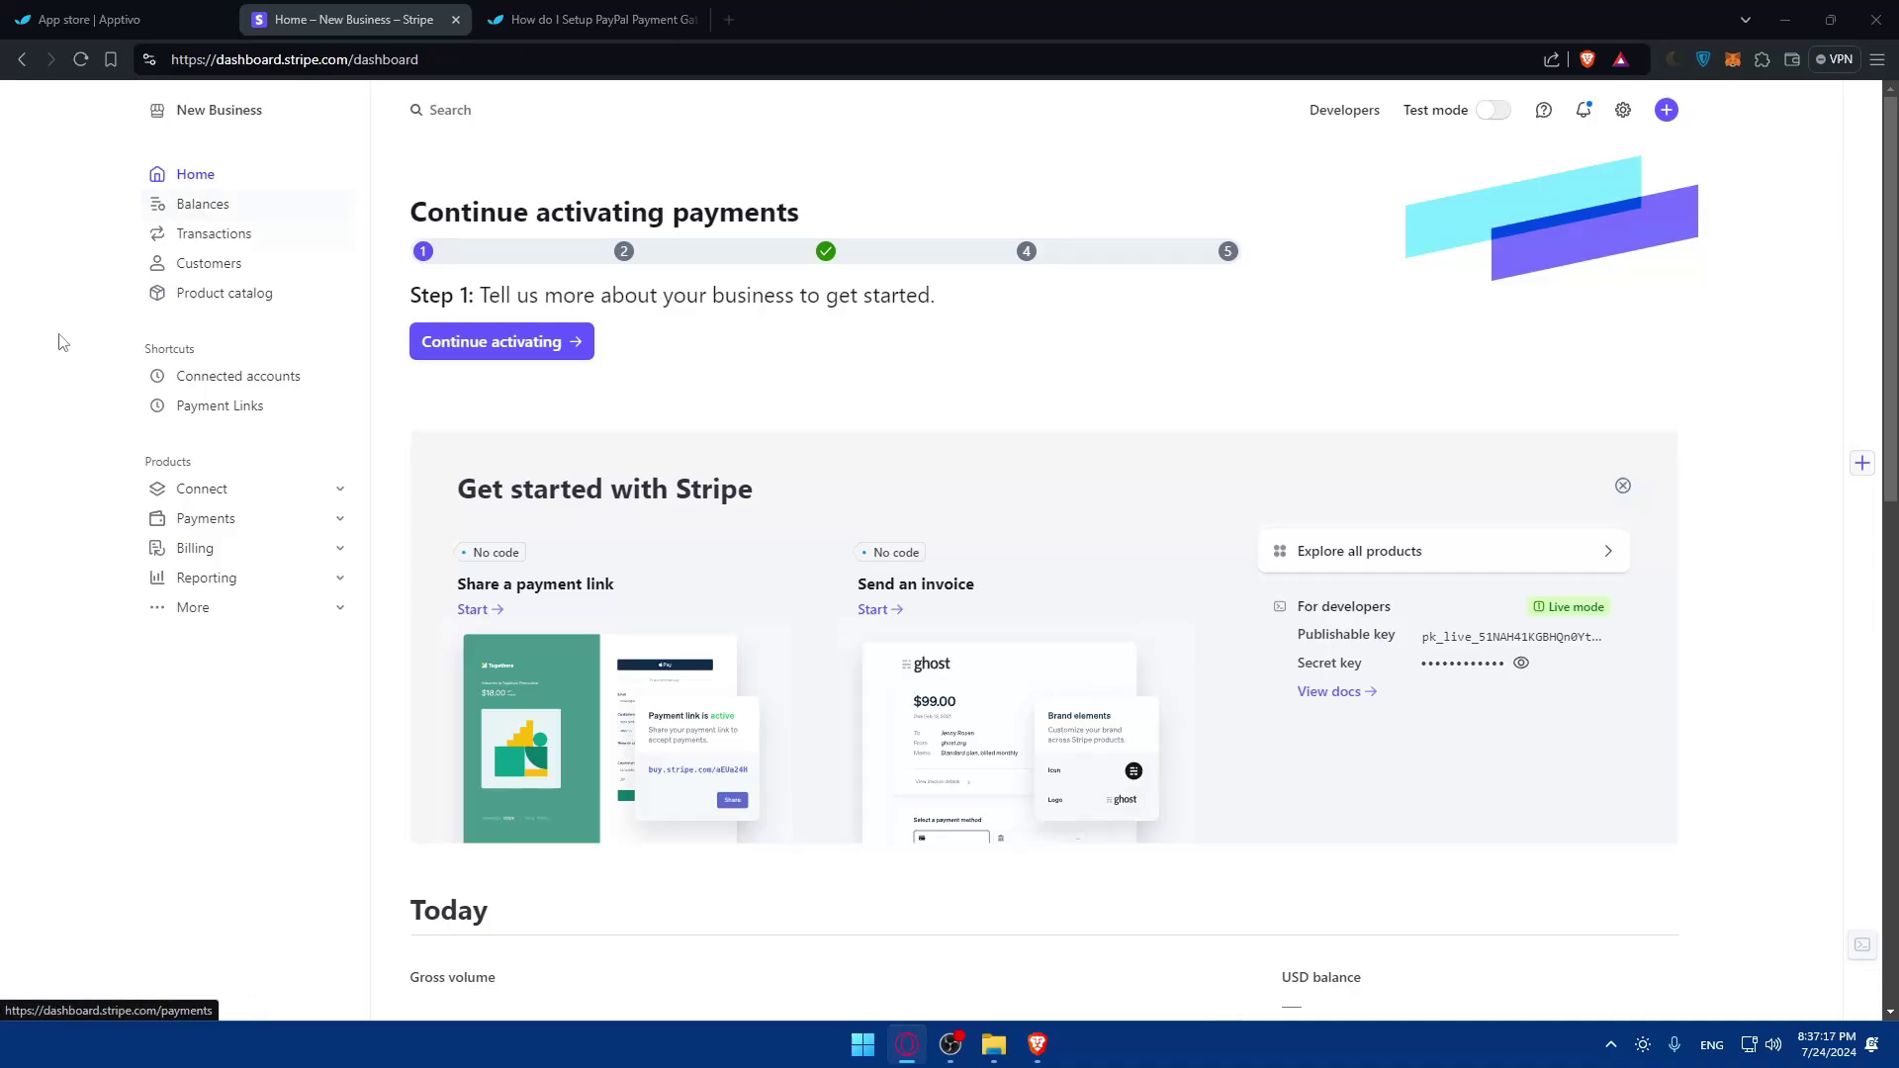
# - Search the web for 'api key on stripe' in a new tab
pyautogui.click(727, 20)
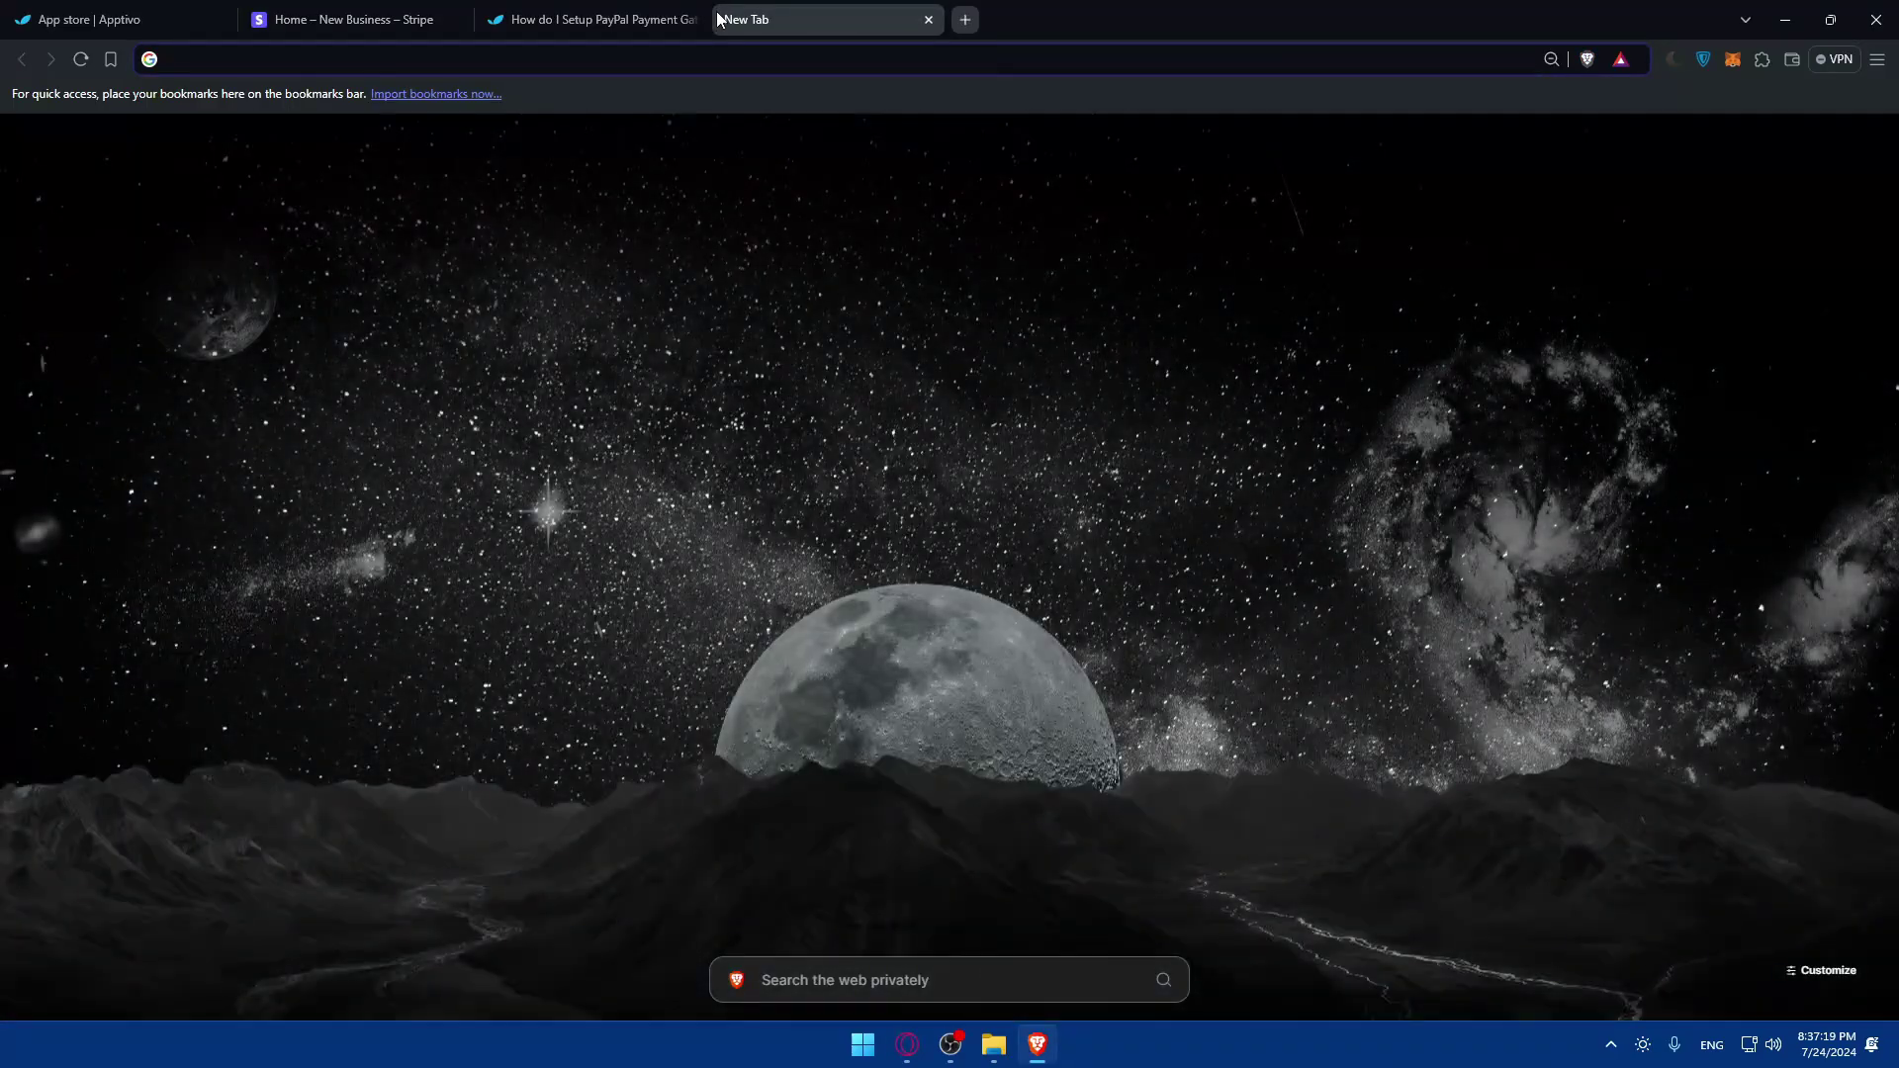
pyautogui.write('api key on stripe')
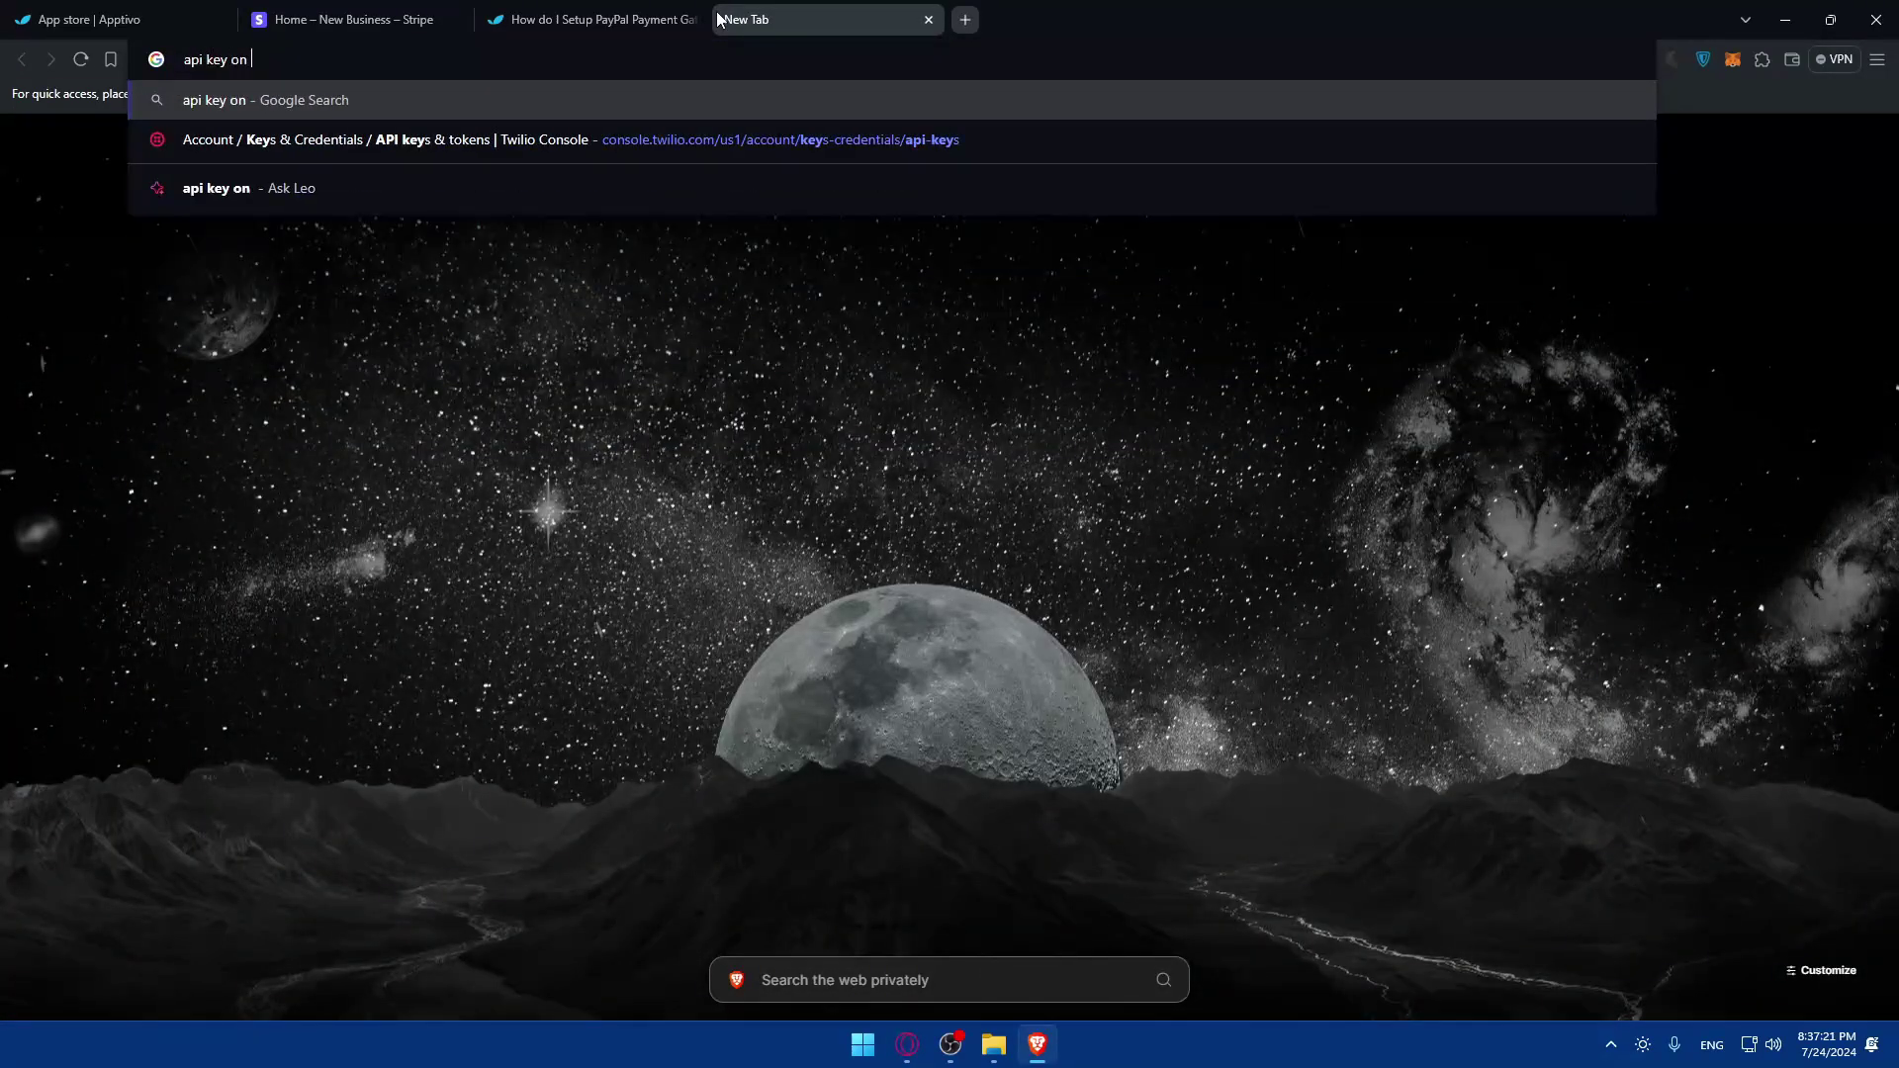
pyautogui.press('Return')
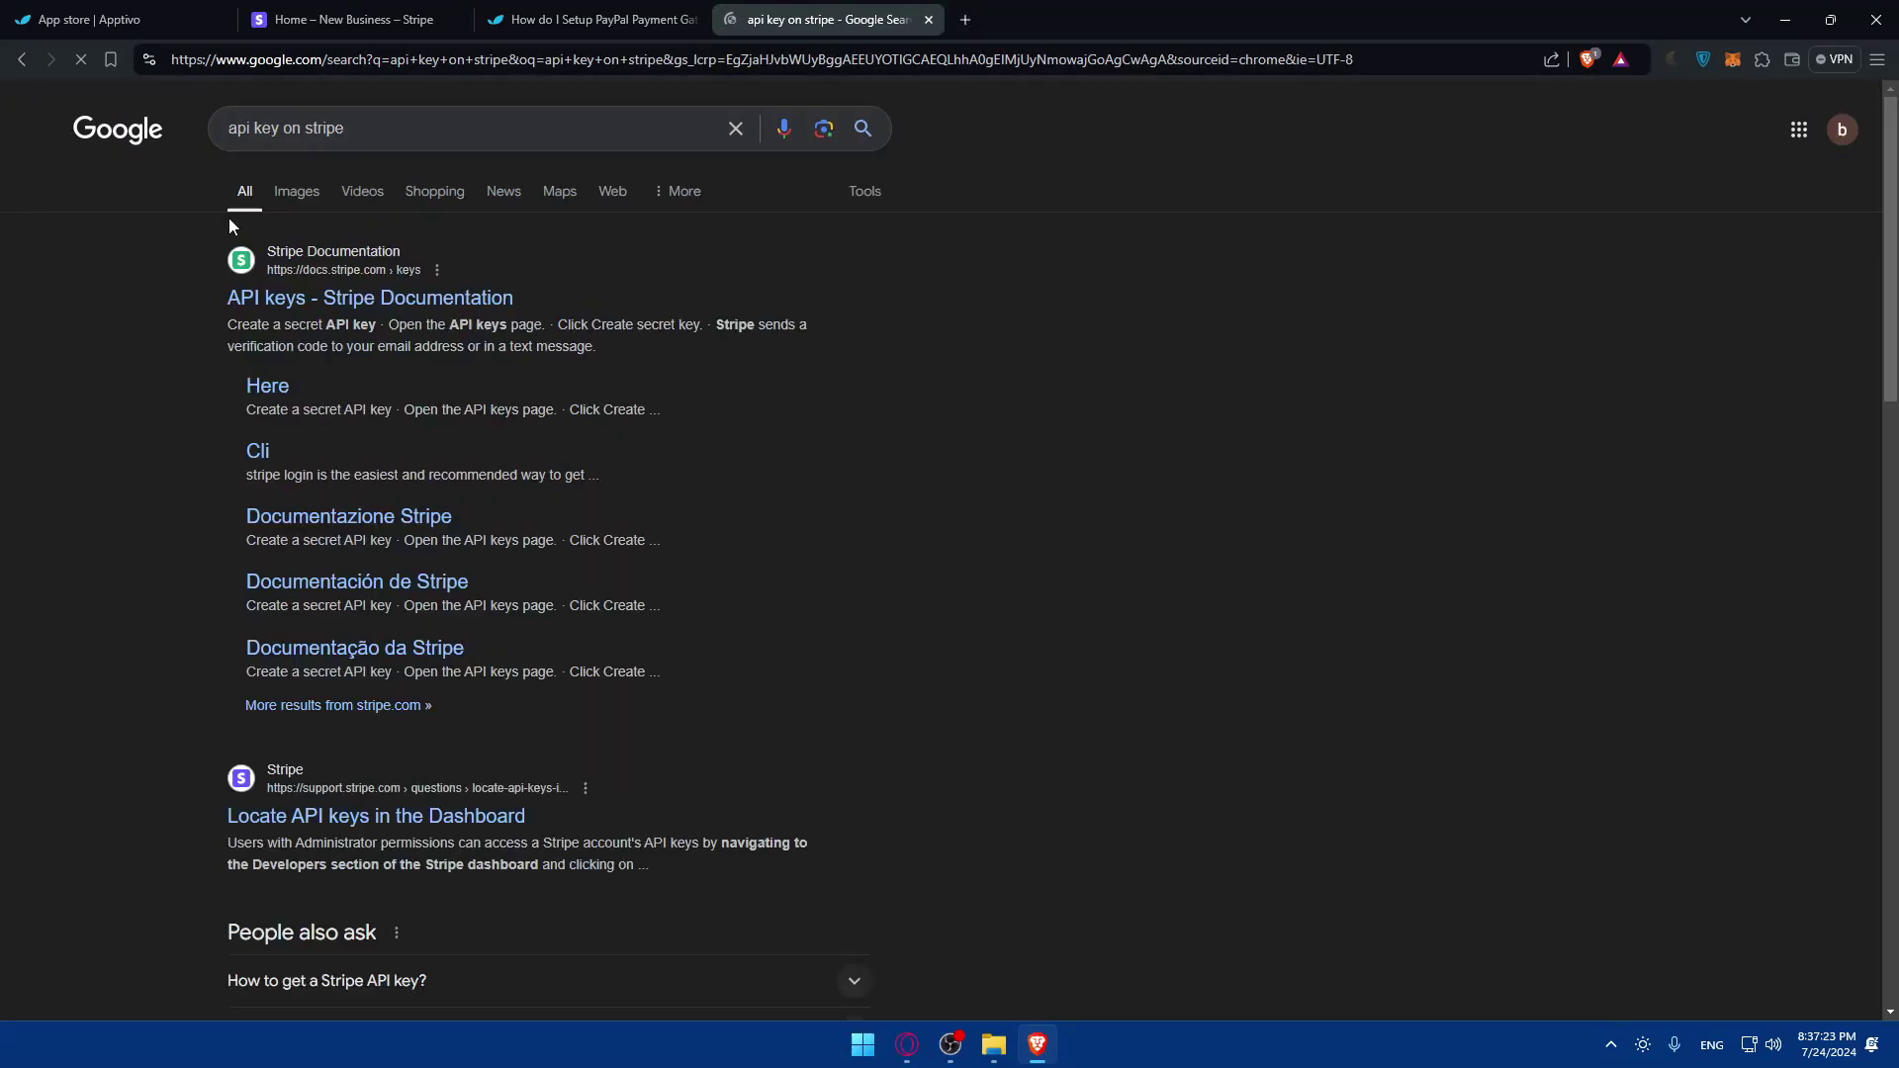
# - Open the Stripe API keys documentation and follow its link to the dashboard's test-mode API keys page
pyautogui.click(291, 314)
pyautogui.scroll(-3, 915, 448)
pyautogui.scroll(-10, 915, 447)
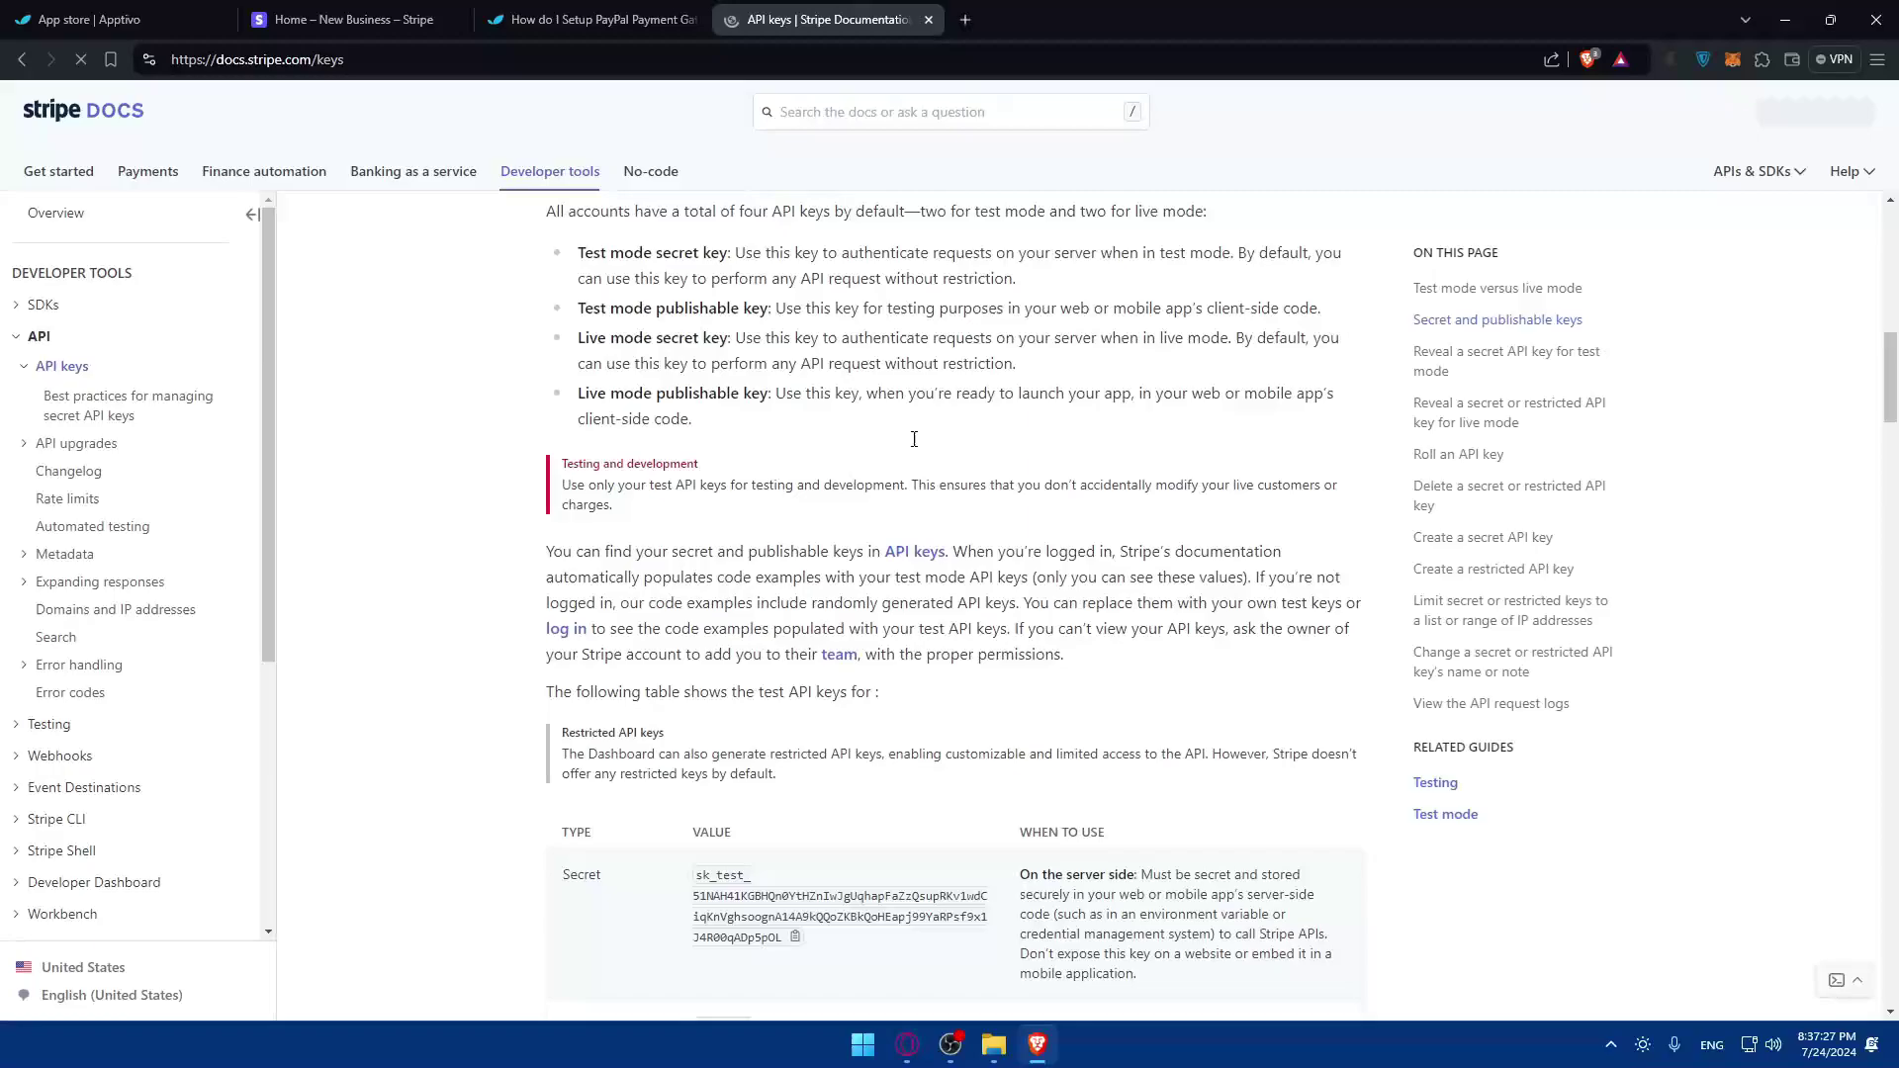
pyautogui.scroll(3, 915, 447)
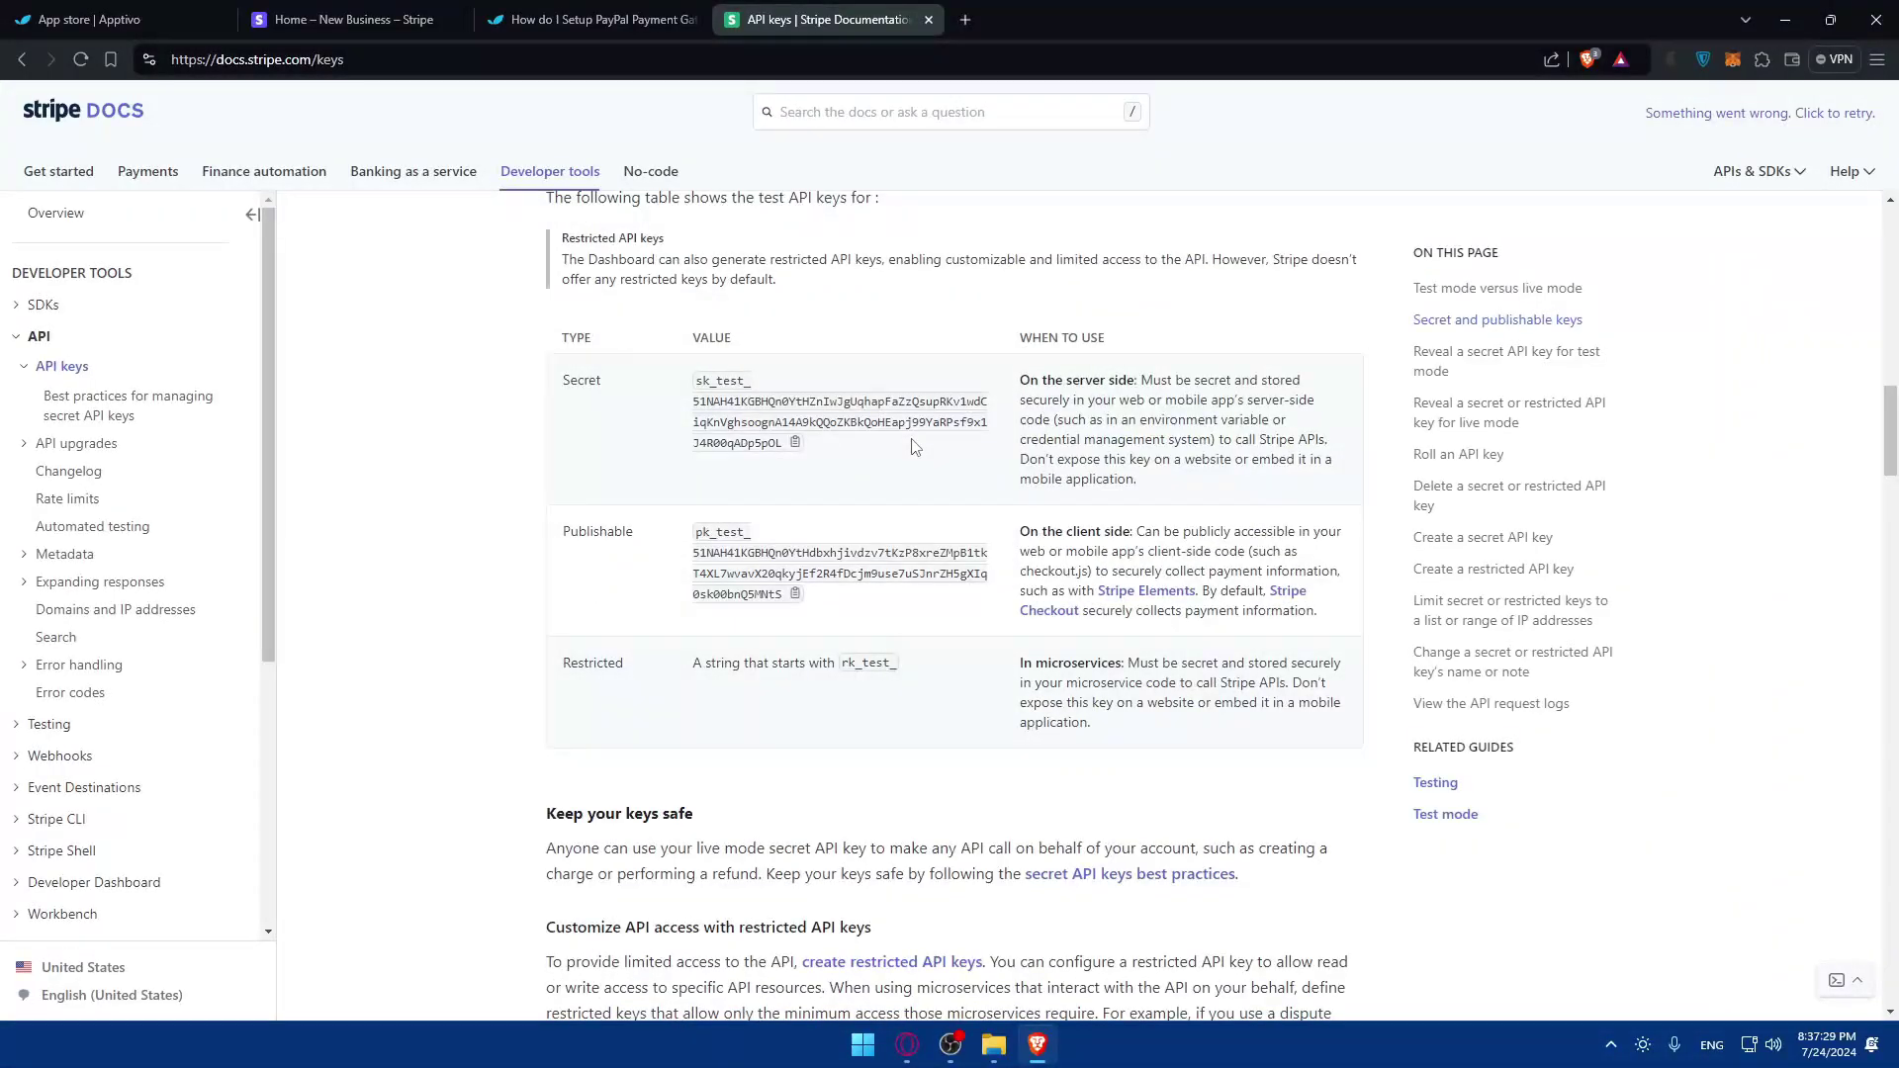
pyautogui.scroll(-15, 915, 447)
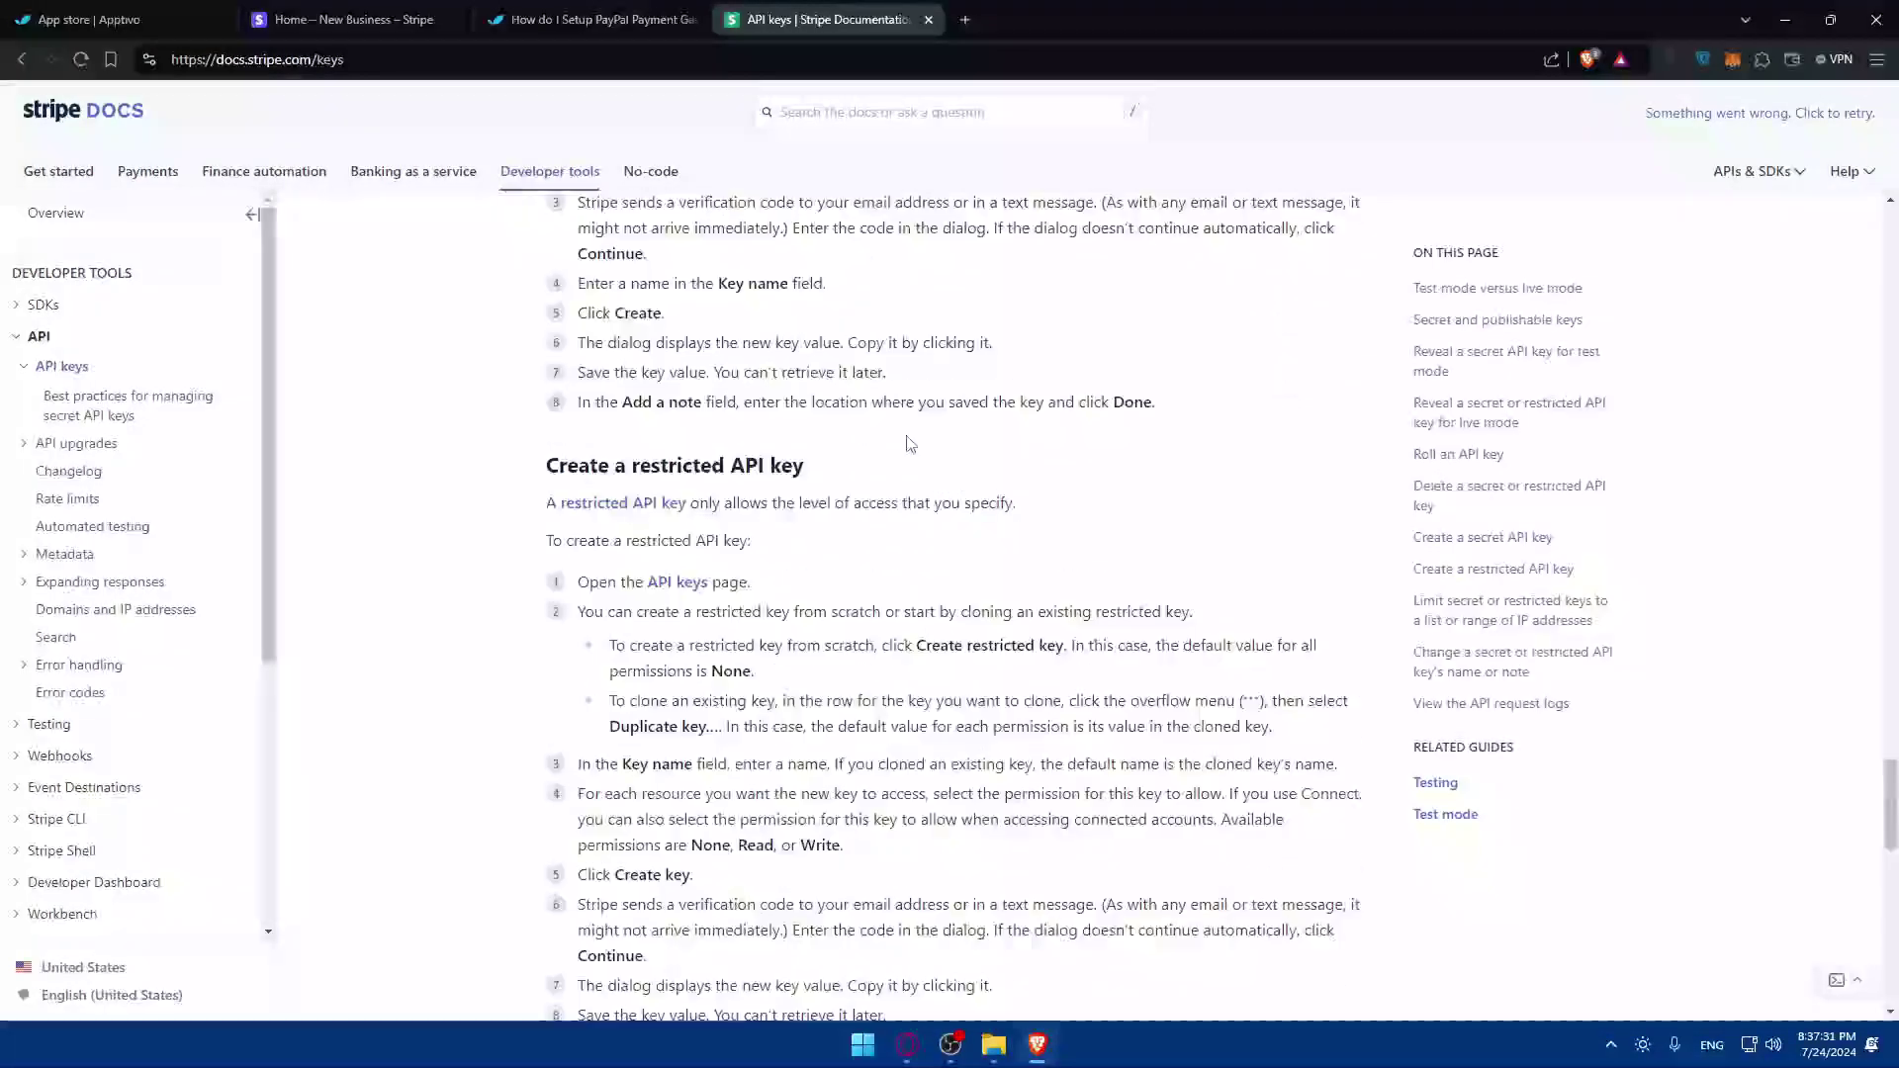
pyautogui.scroll(-3, 910, 443)
pyautogui.click(678, 249)
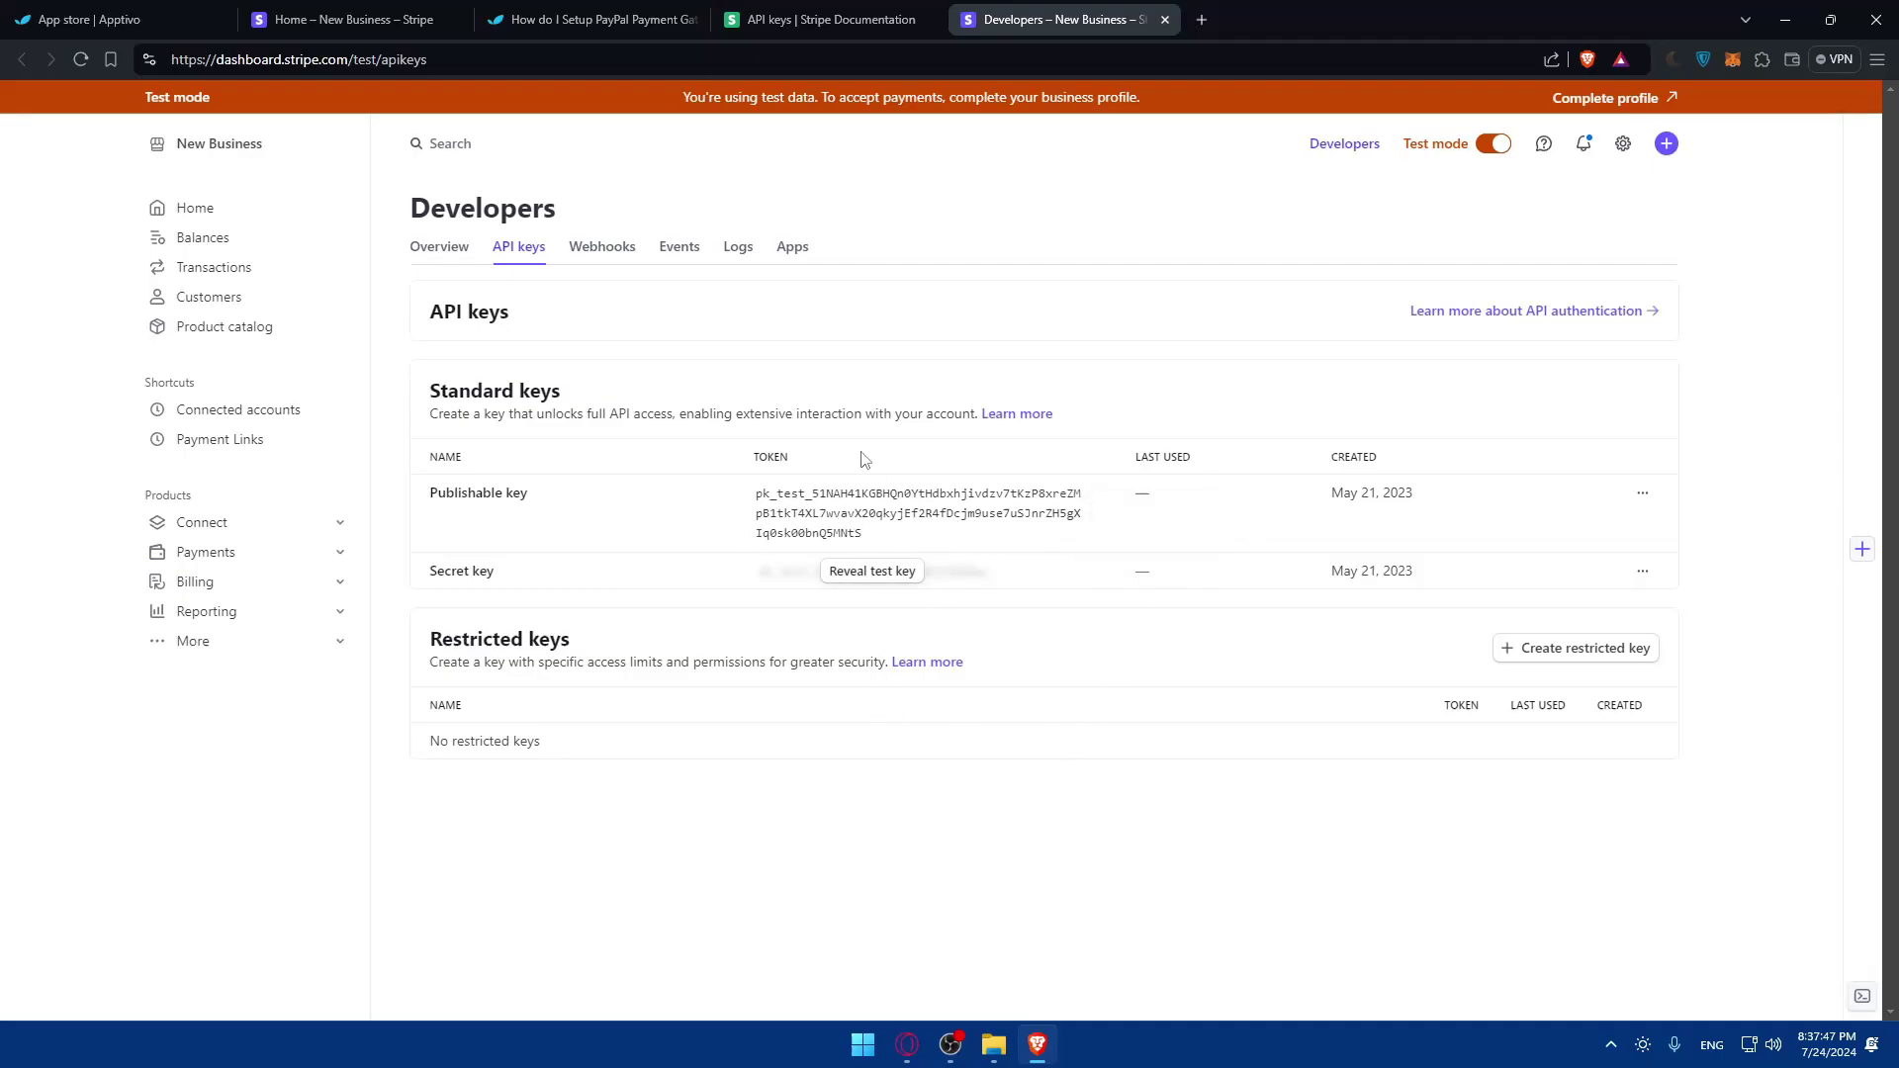
# - Check the Apptivo PayPal guide, then close the test-mode Stripe tab and return to the live dashboard home
pyautogui.click(601, 12)
pyautogui.scroll(7, 1157, 545)
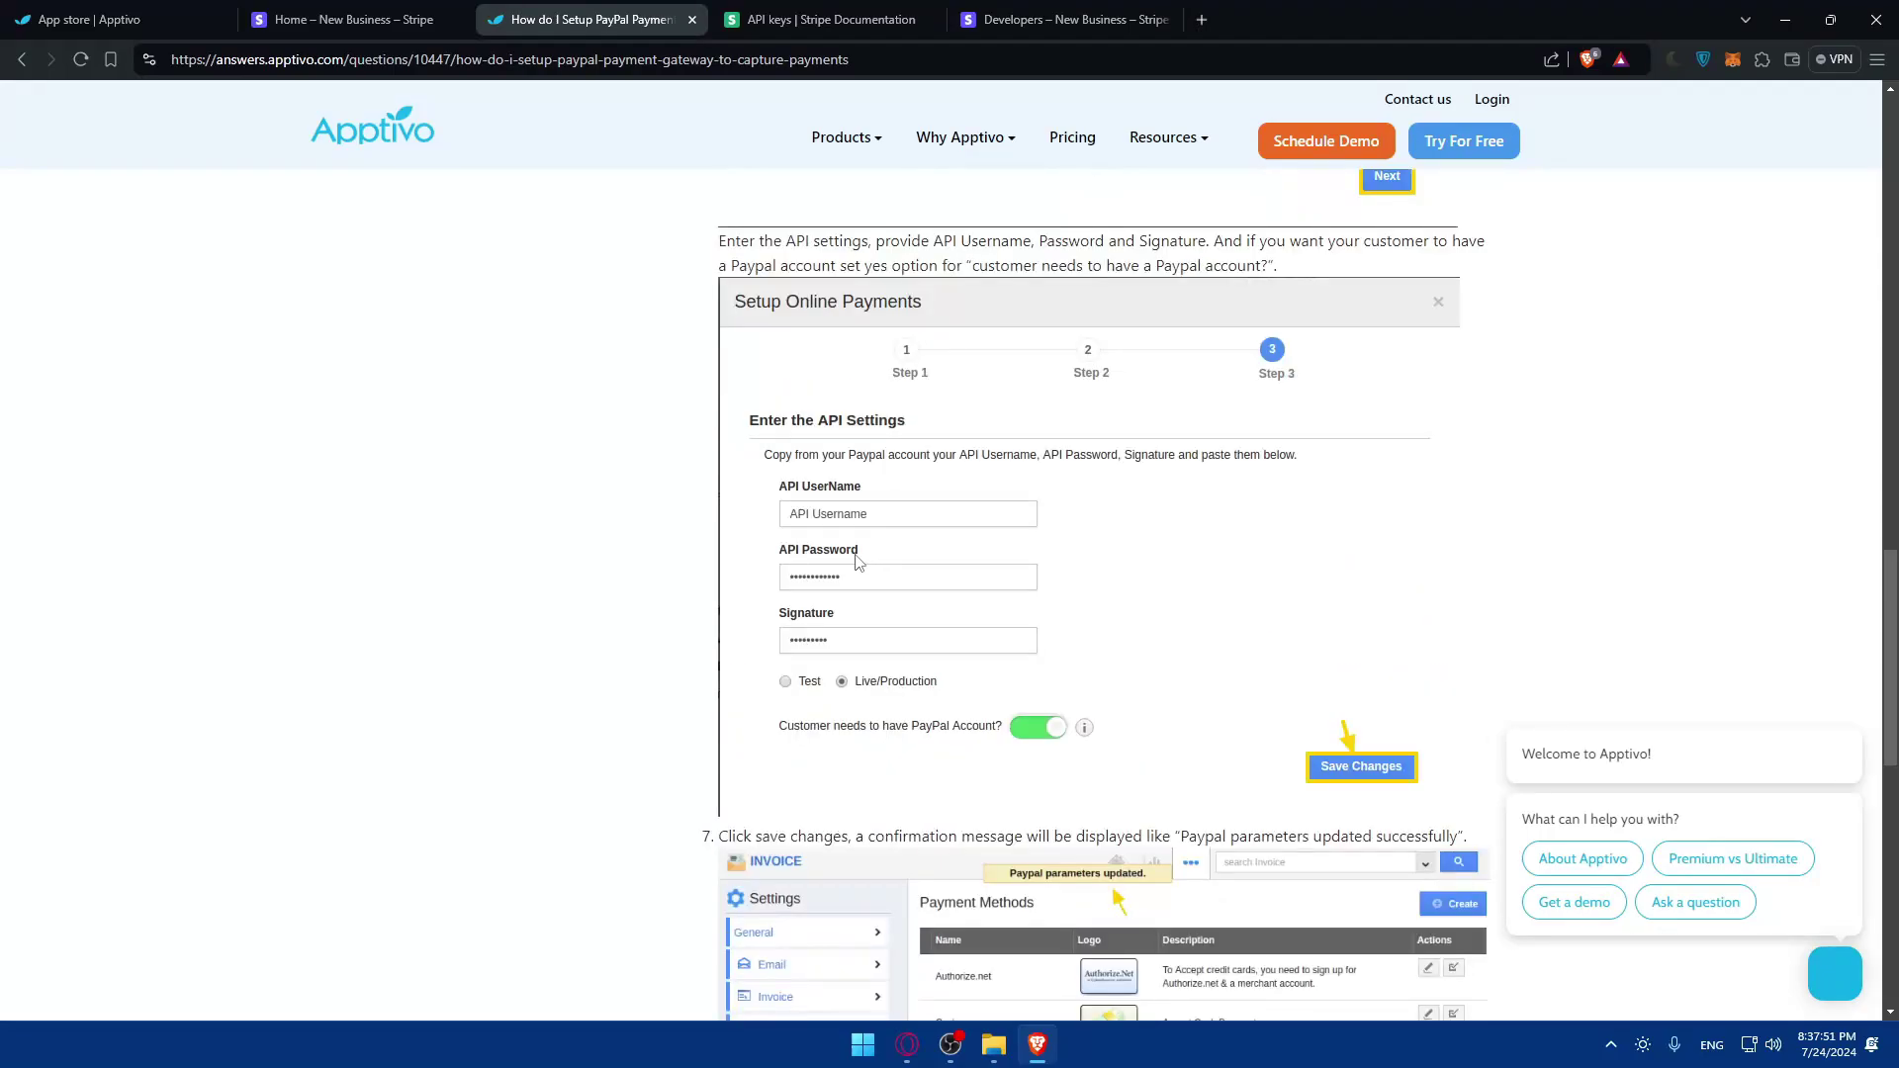
pyautogui.click(1044, 12)
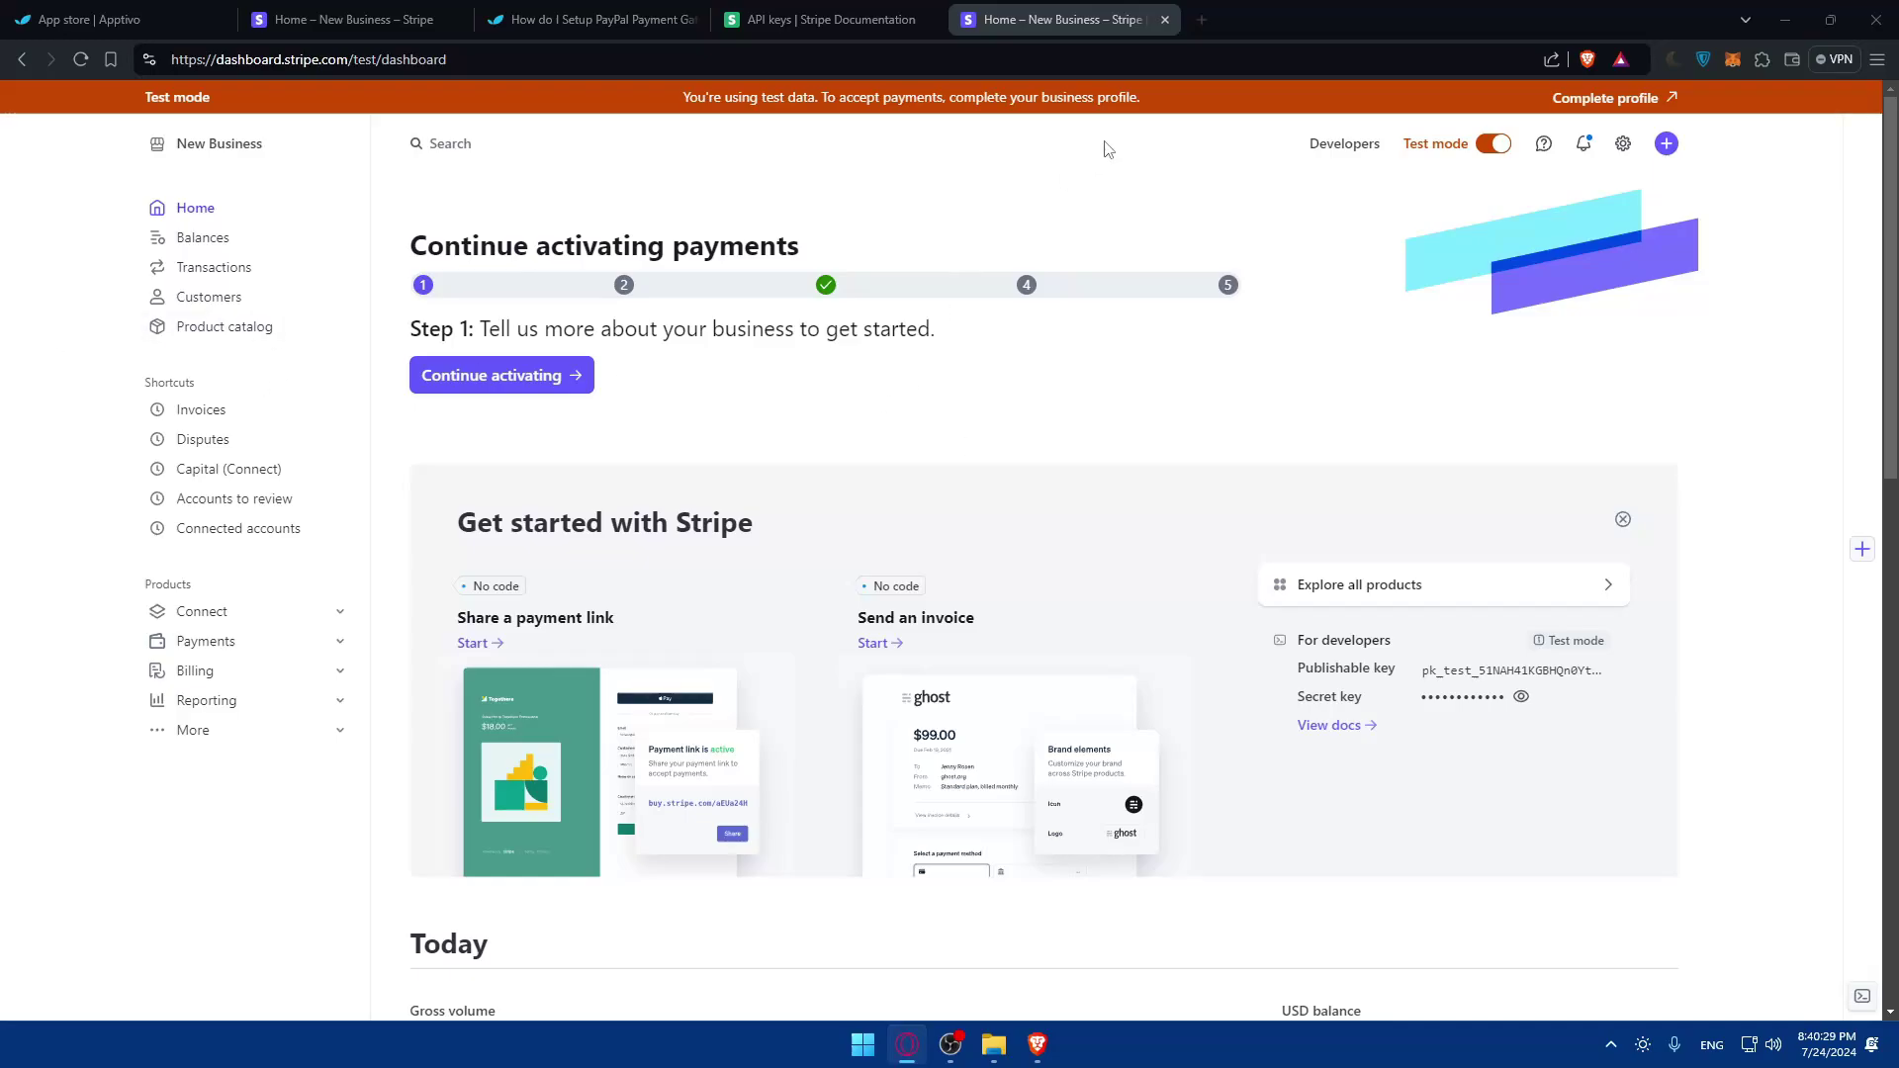
pyautogui.click(1163, 20)
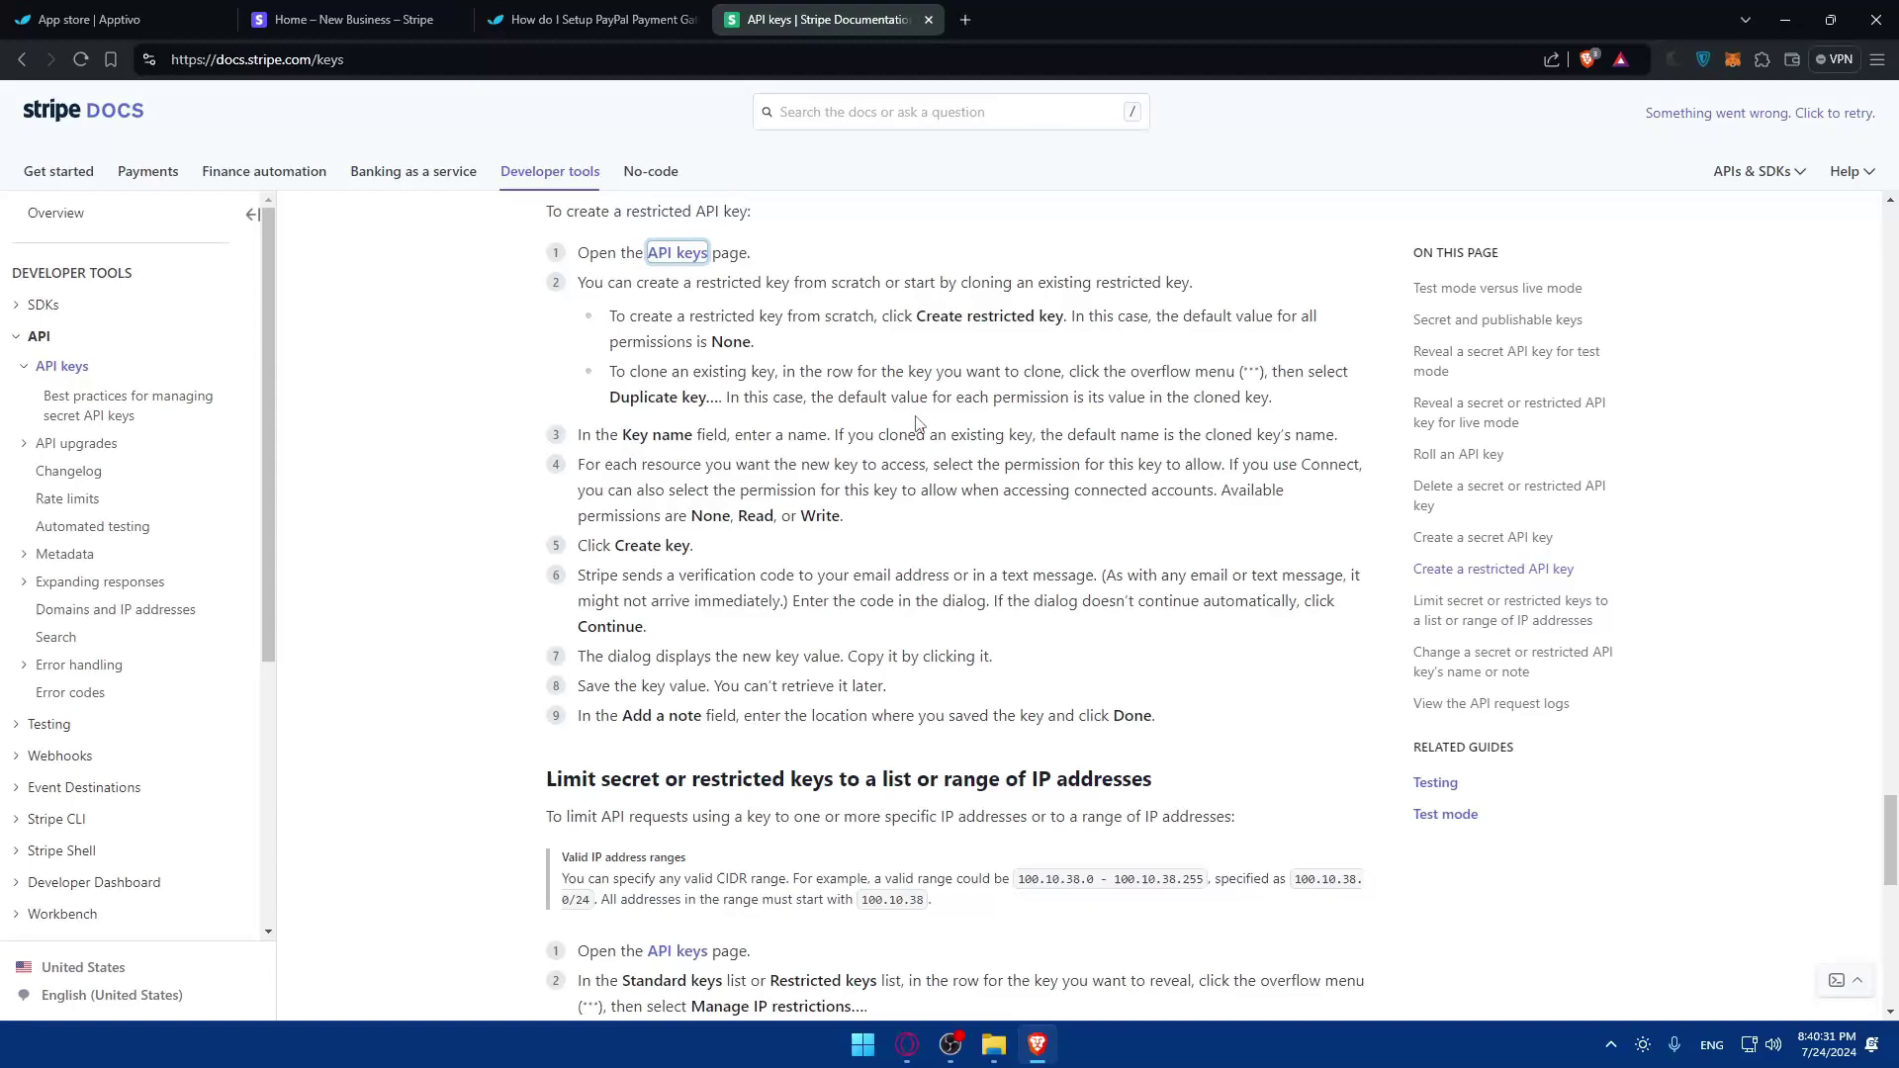
pyautogui.click(388, 10)
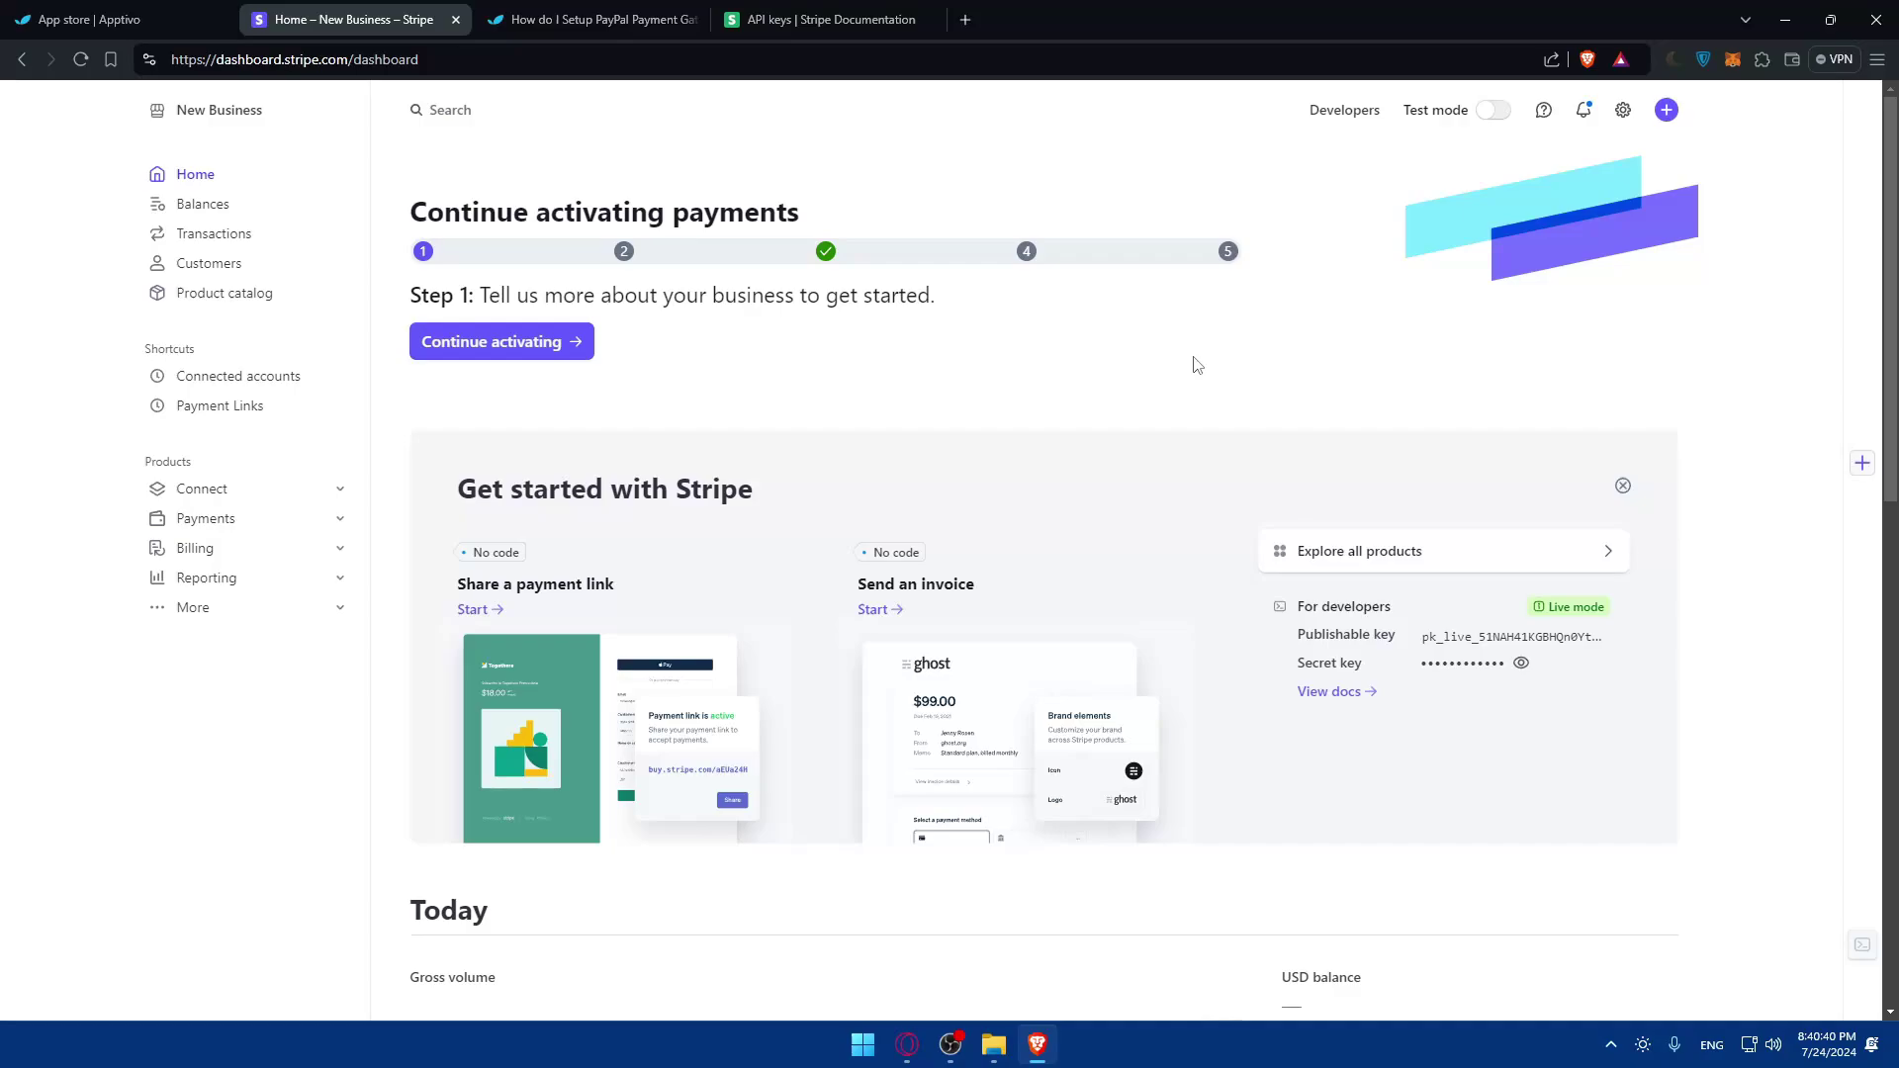
# - Show the live API keys under Developers, then close the Apptivo and Stripe tabs, leaving a blank tab
pyautogui.click(1345, 111)
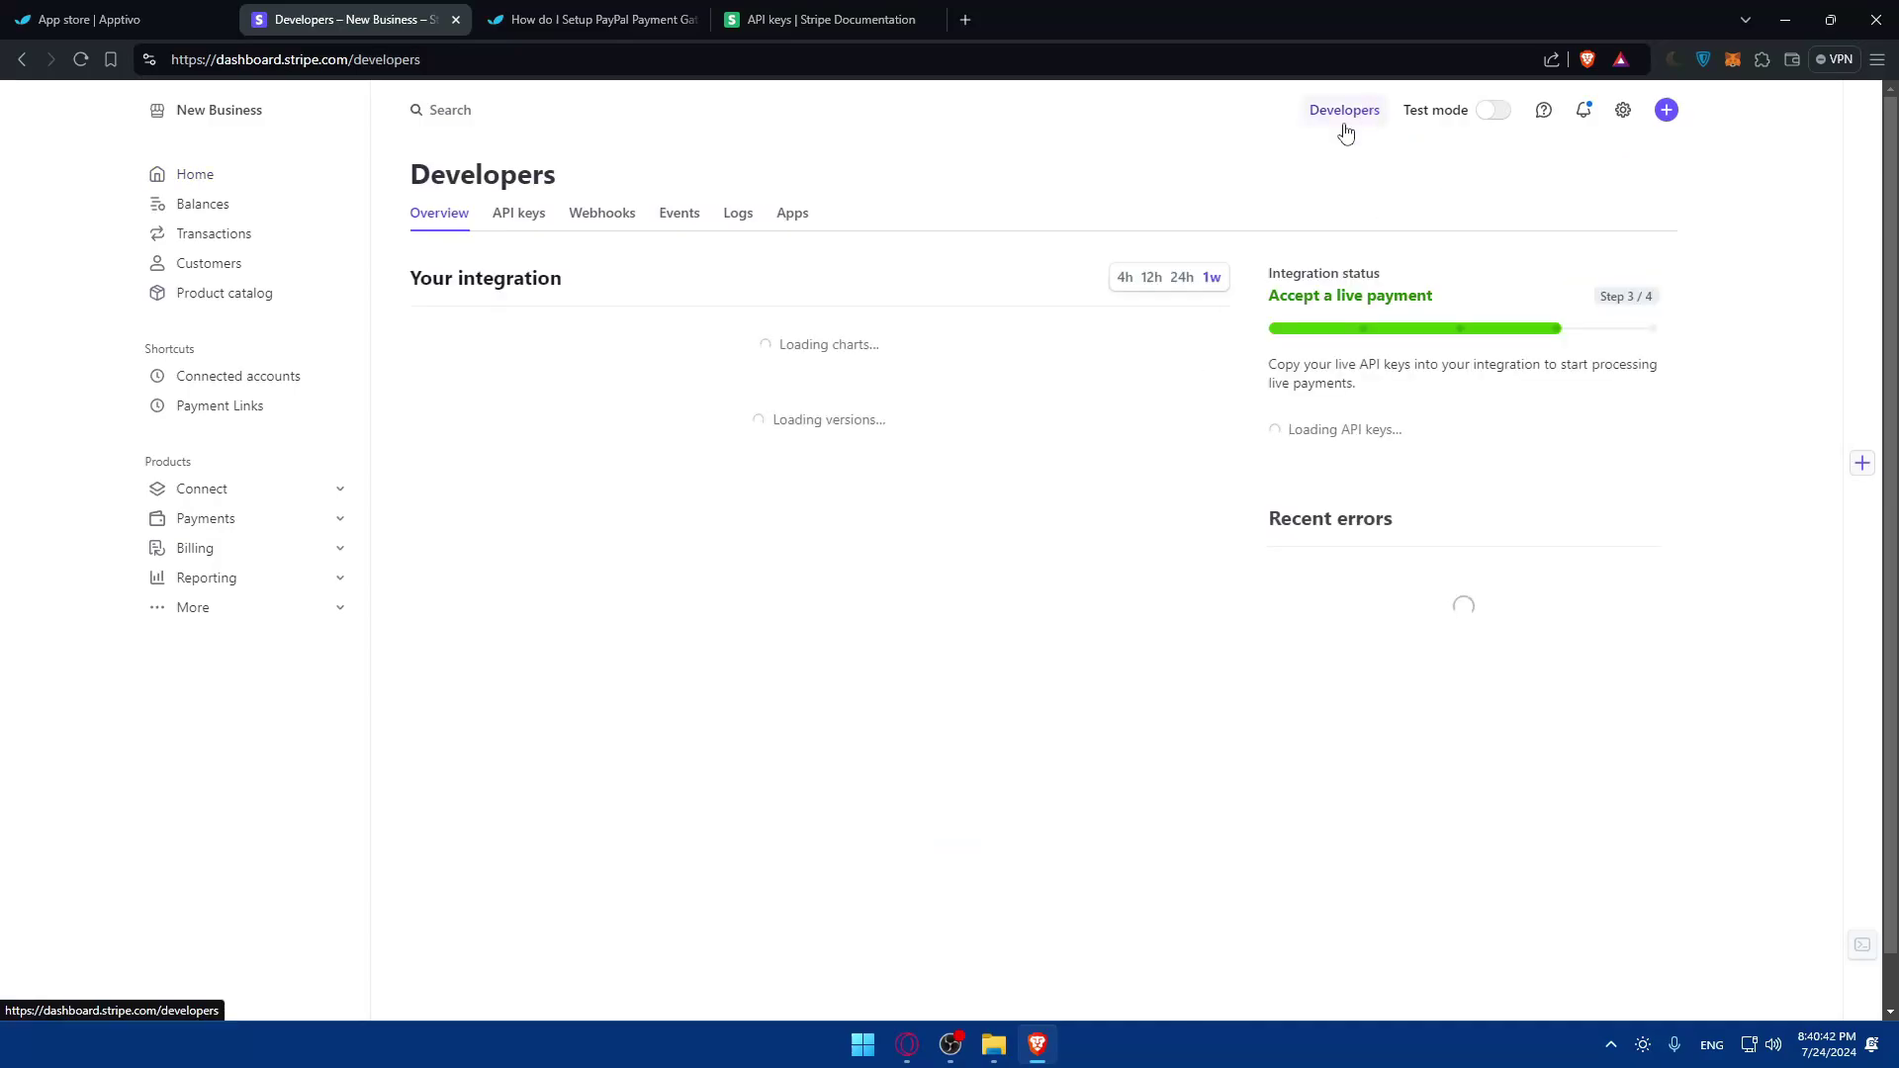
pyautogui.click(504, 220)
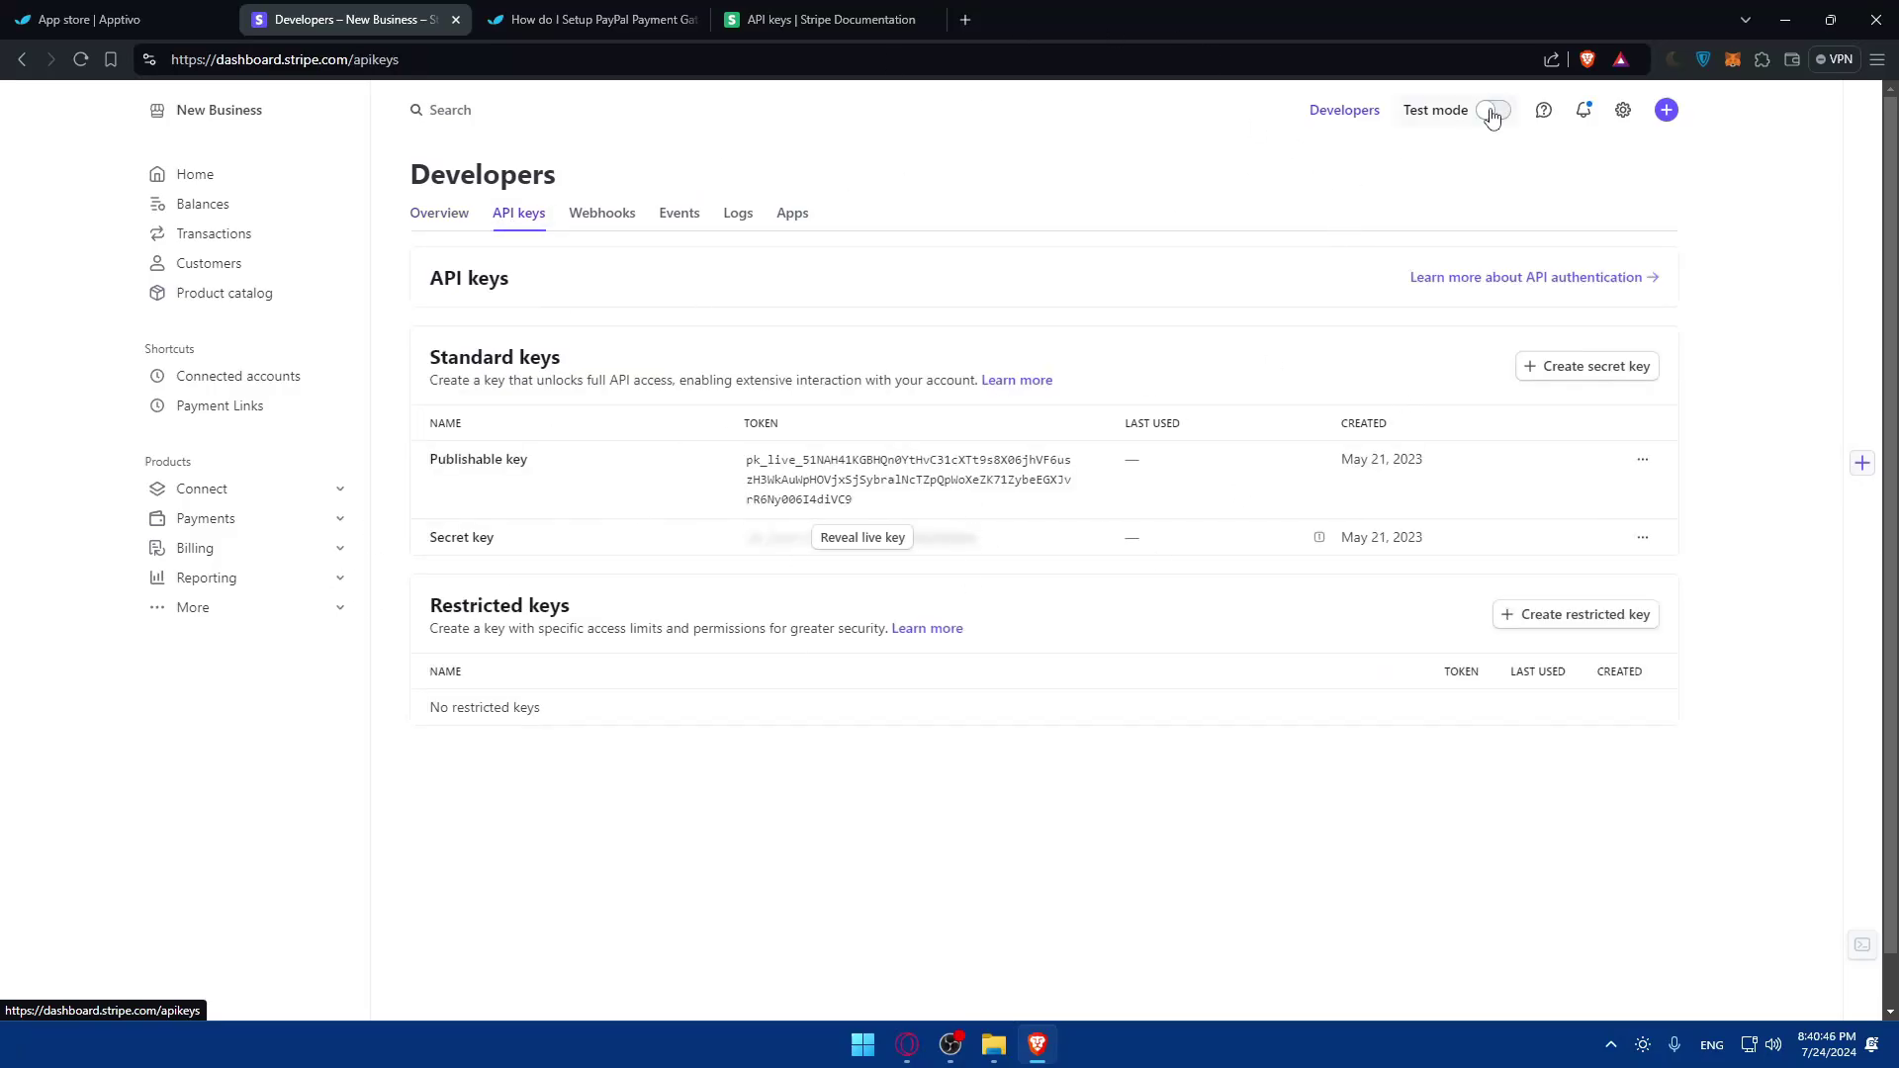
pyautogui.click(219, 19)
pyautogui.click(219, 20)
pyautogui.click(220, 19)
pyautogui.click(238, 20)
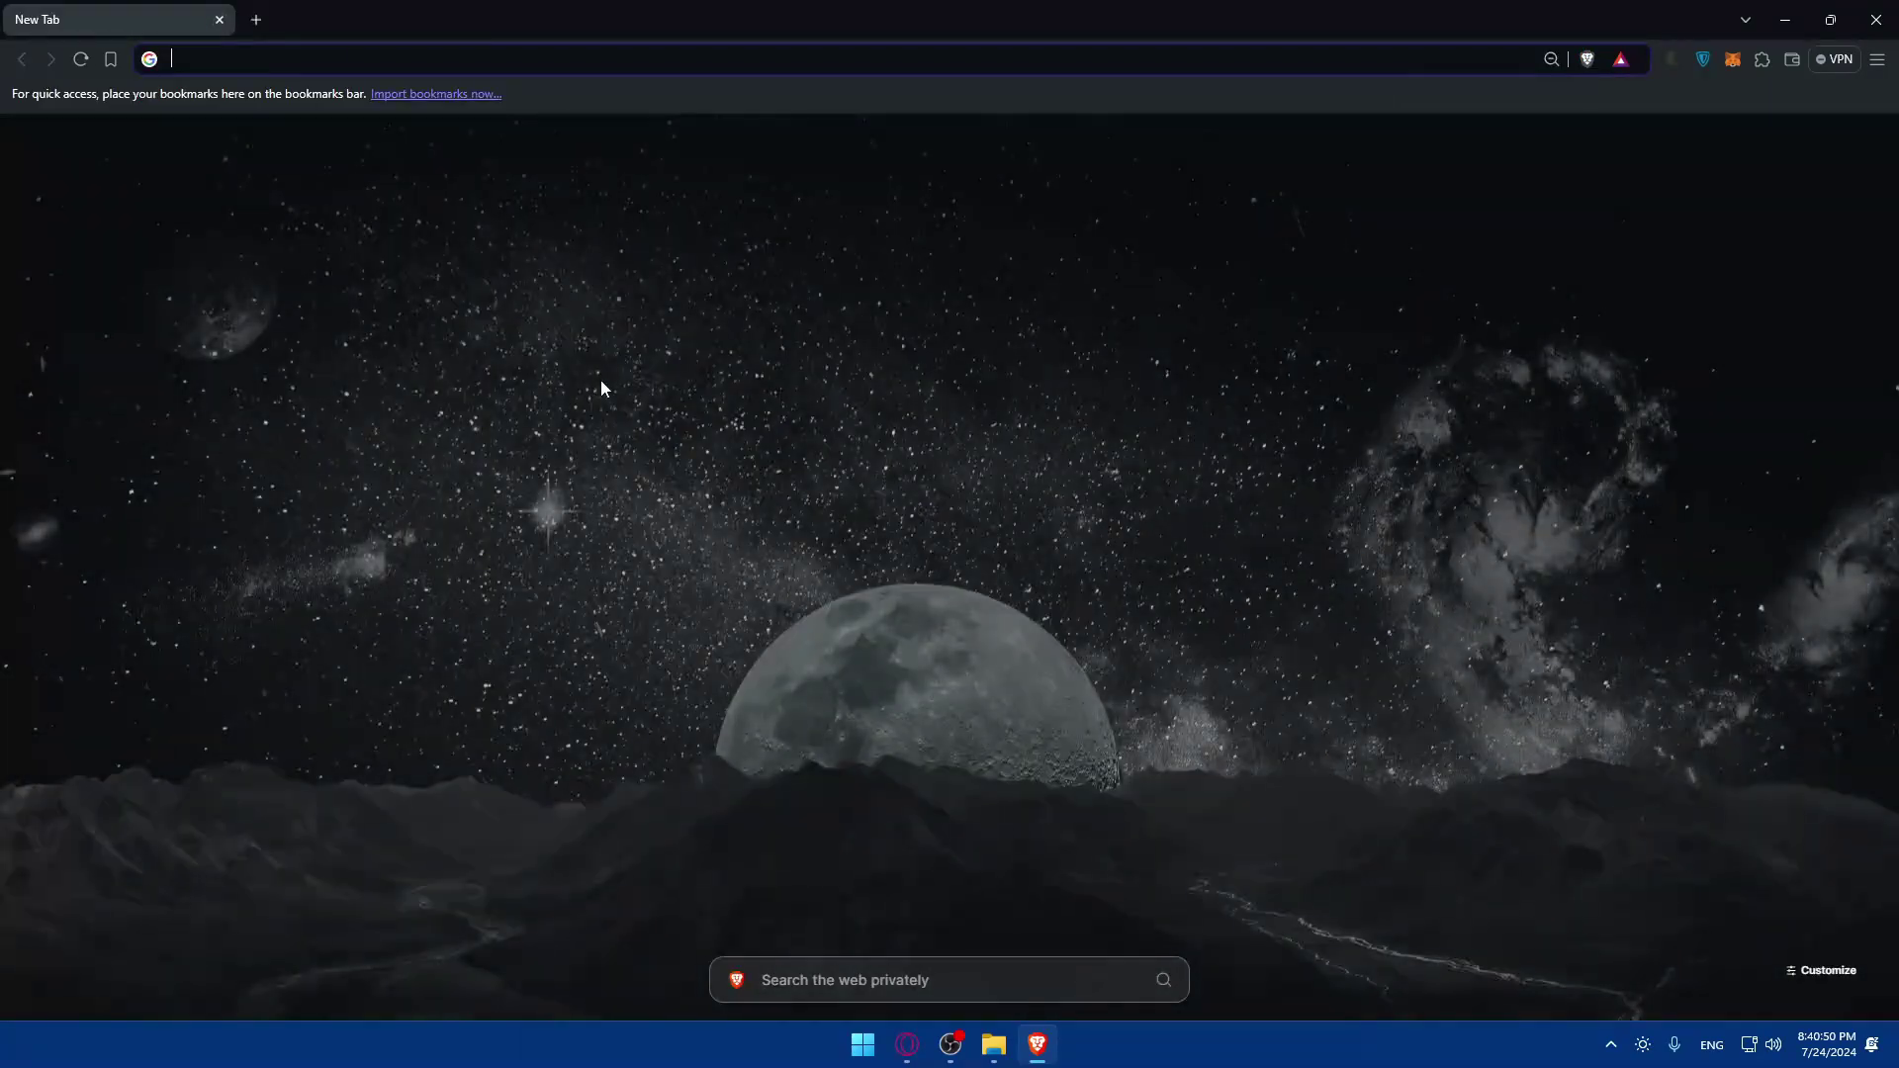